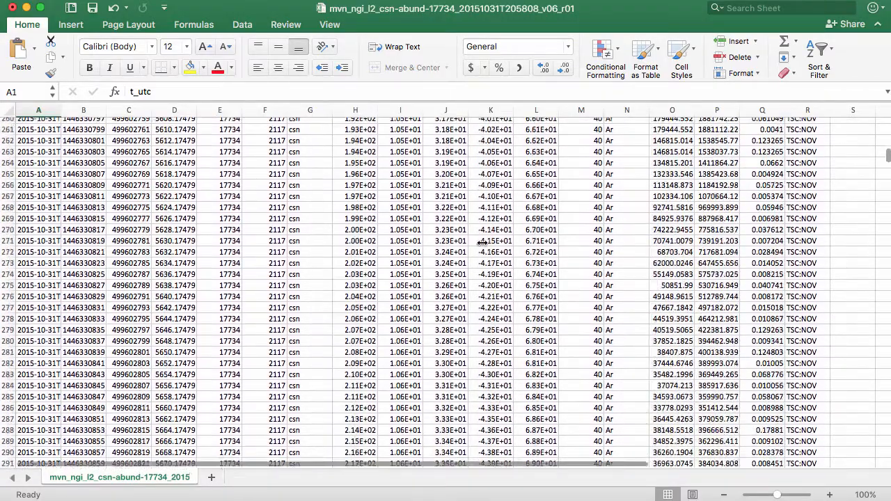
Look through the data rows to their end, and widen the t_utc column to fit its full timestamps
scroll(484, 241, "down", 8)
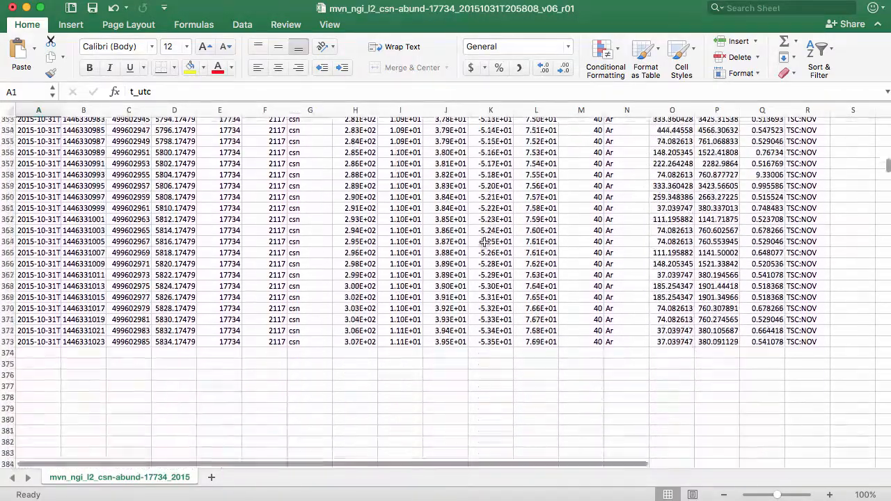
scroll(483, 242, "down", 4)
scroll(639, 216, "up", 3)
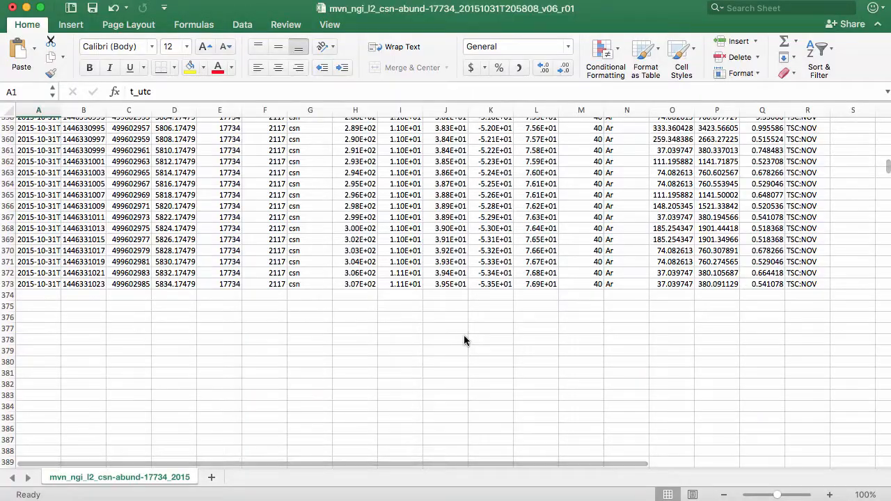
scroll(465, 340, "up", 20)
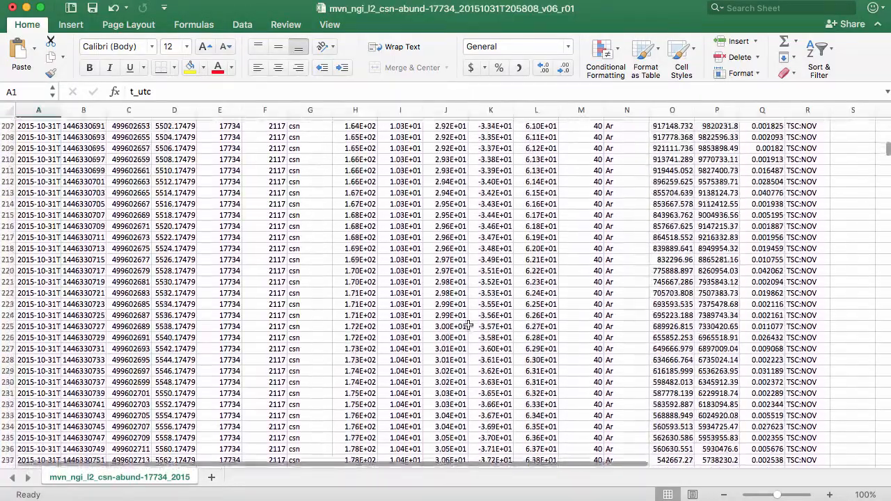
scroll(469, 325, "up", 20)
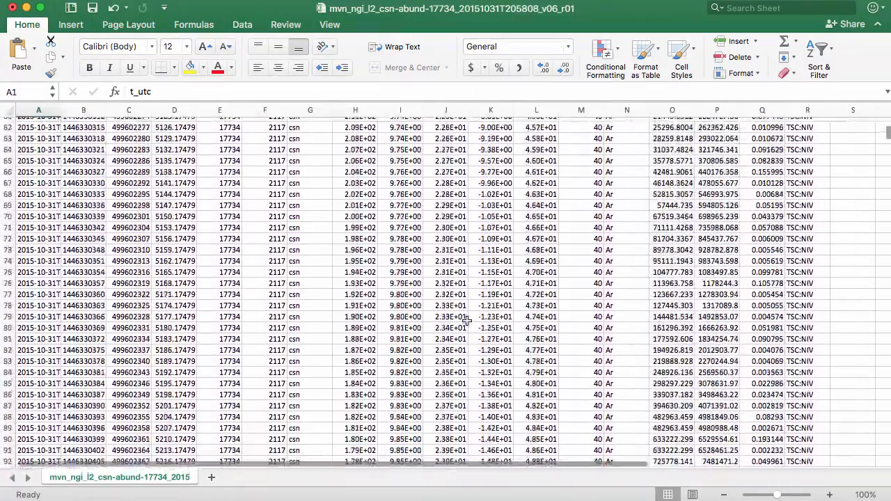
scroll(466, 320, "up", 20)
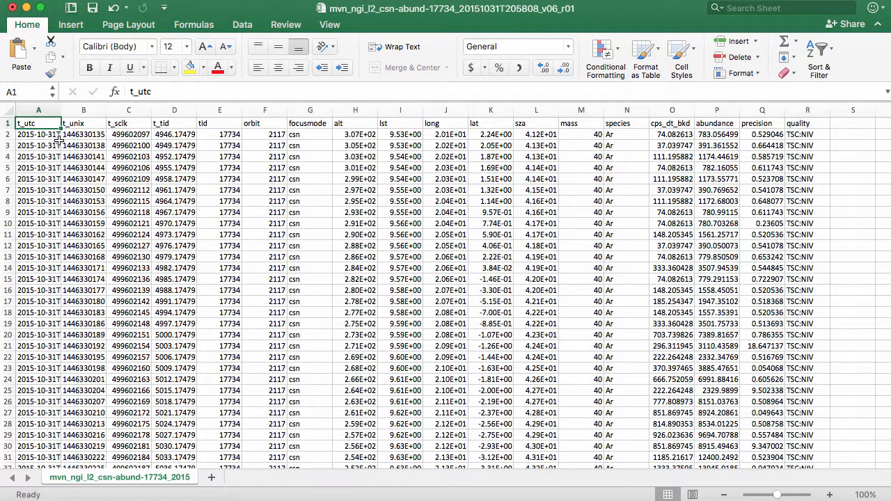
left_click_drag(61, 110, 92, 110)
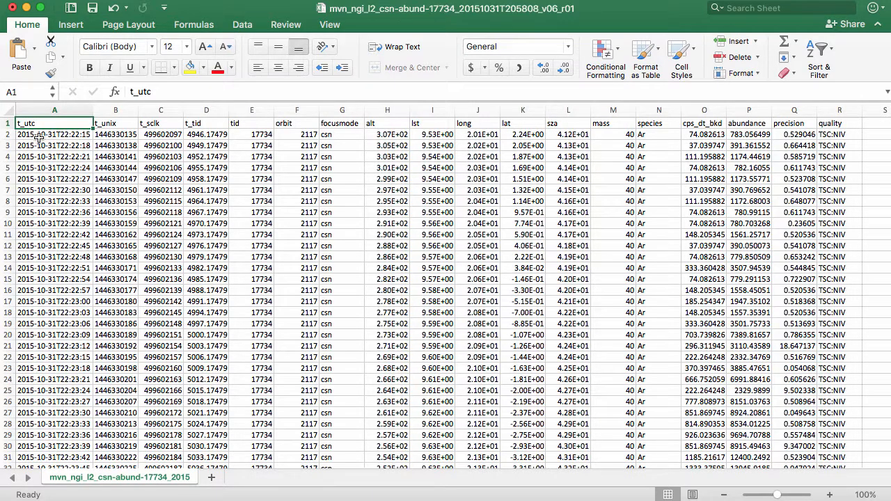
Select the t_unix and long values from row 4 down to about row 30 as two separate ranges
left_click(116, 137)
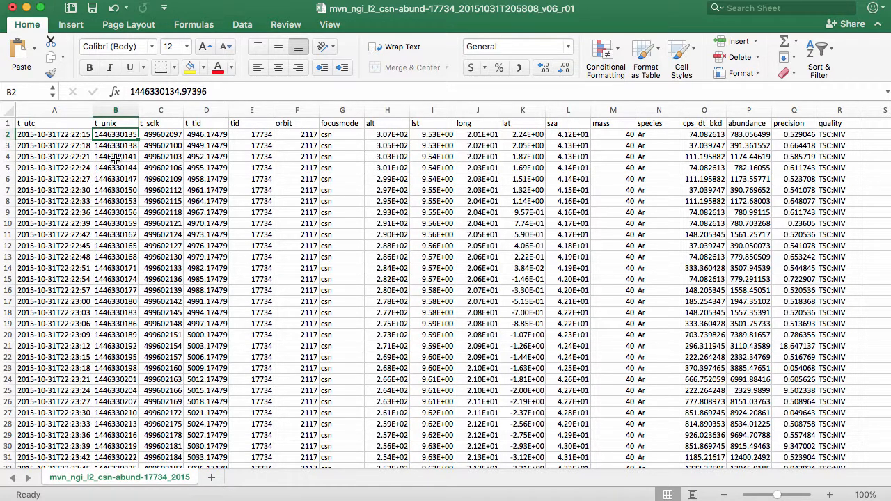
left_click_drag(116, 157, 142, 436)
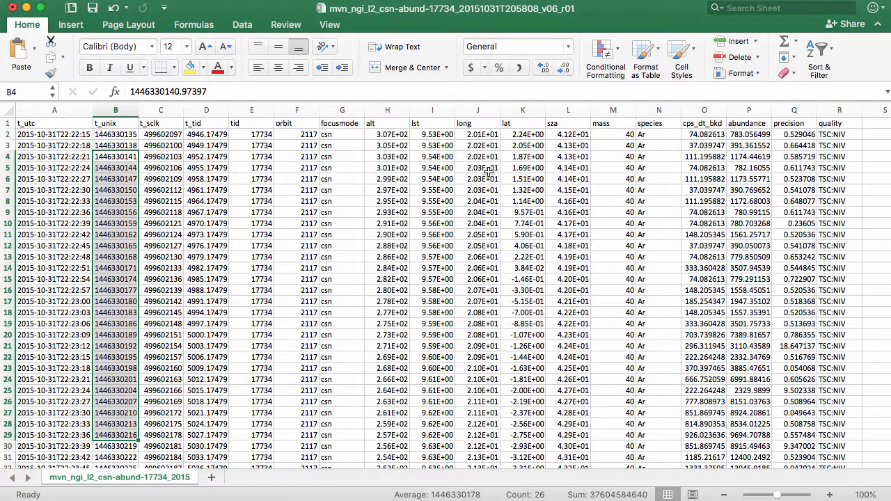
left_click_drag(480, 157, 495, 258)
left_click(121, 156)
left_click_drag(120, 156, 117, 436)
left_click_drag(477, 157, 486, 447)
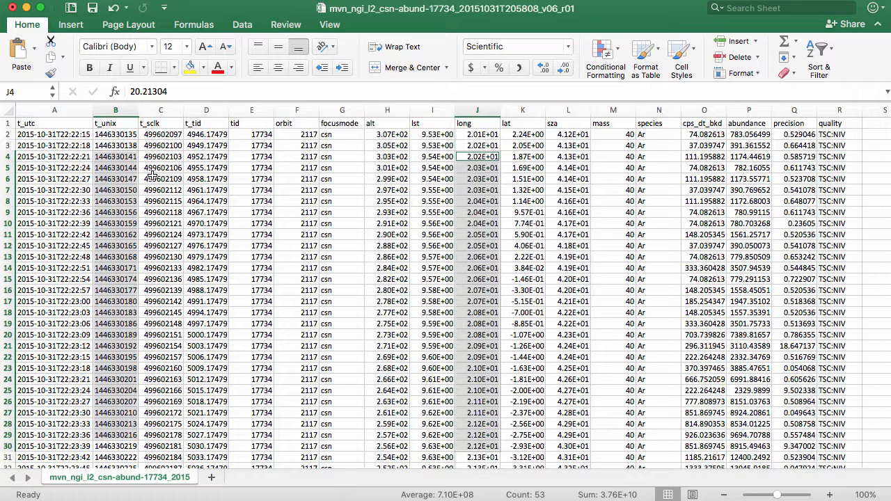
Insert a plain Scatter chart from the entire t_unix and long columns
left_click(115, 110)
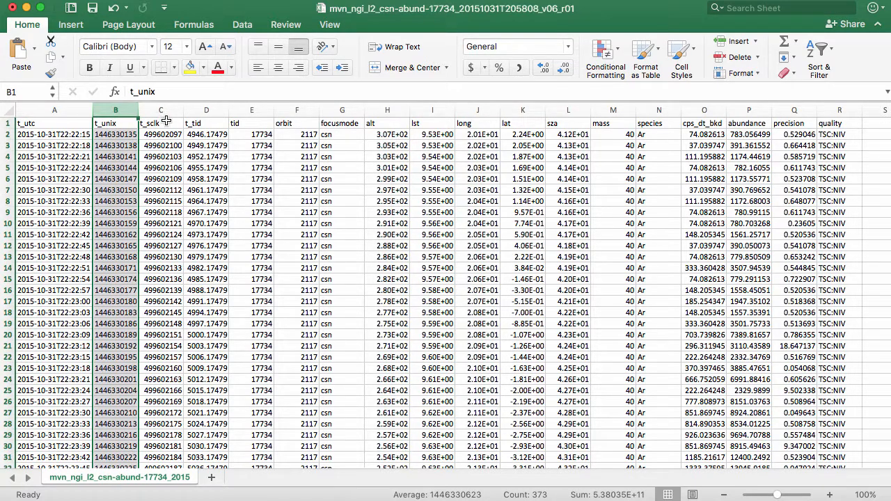
left_click(481, 110, "super")
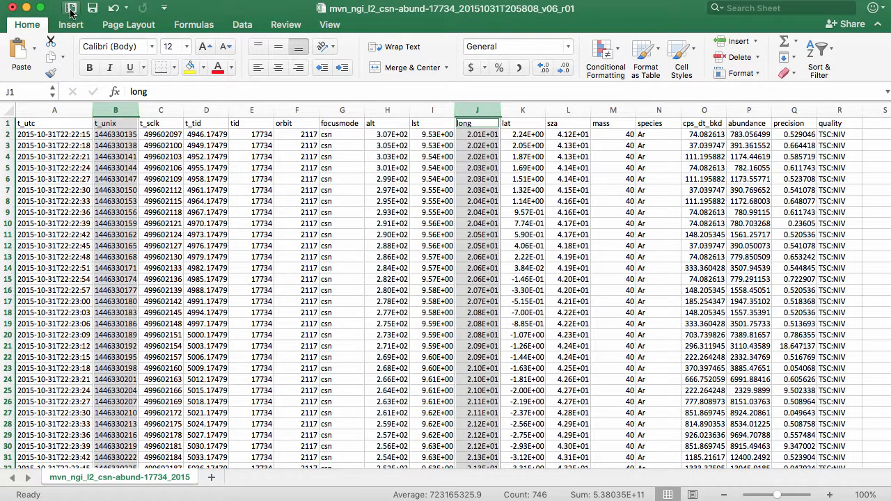
left_click(72, 26)
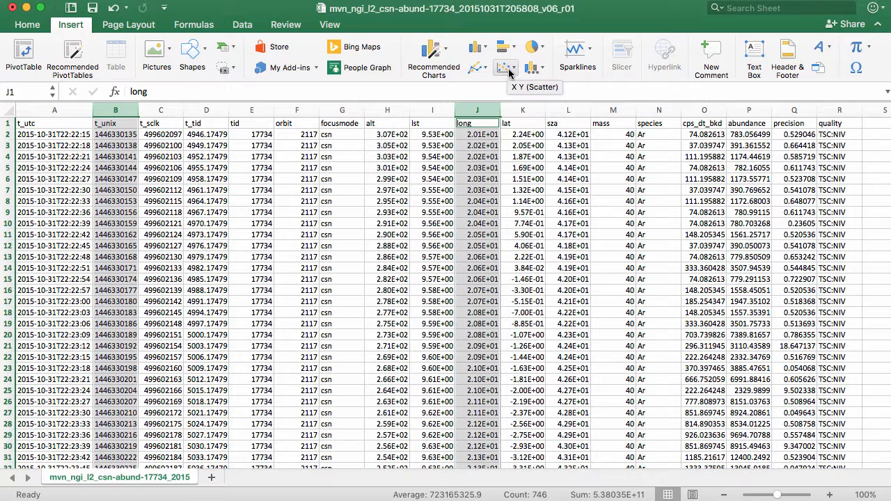
left_click(506, 67)
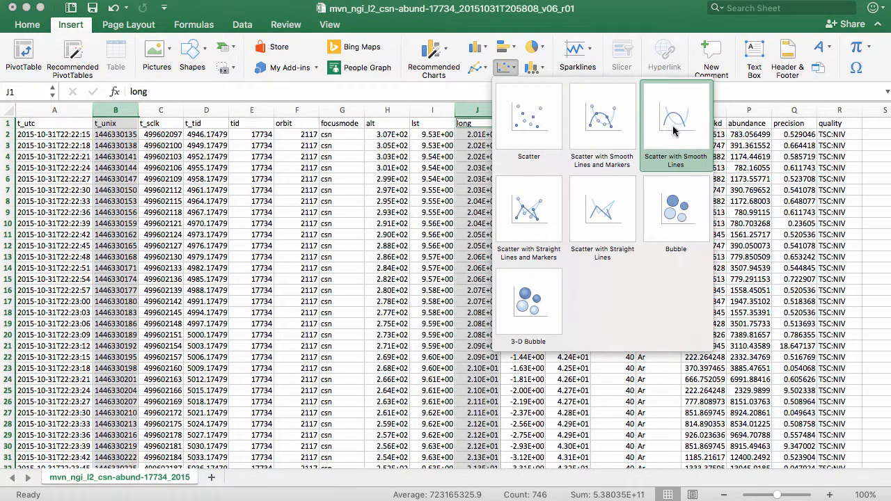
left_click(554, 118)
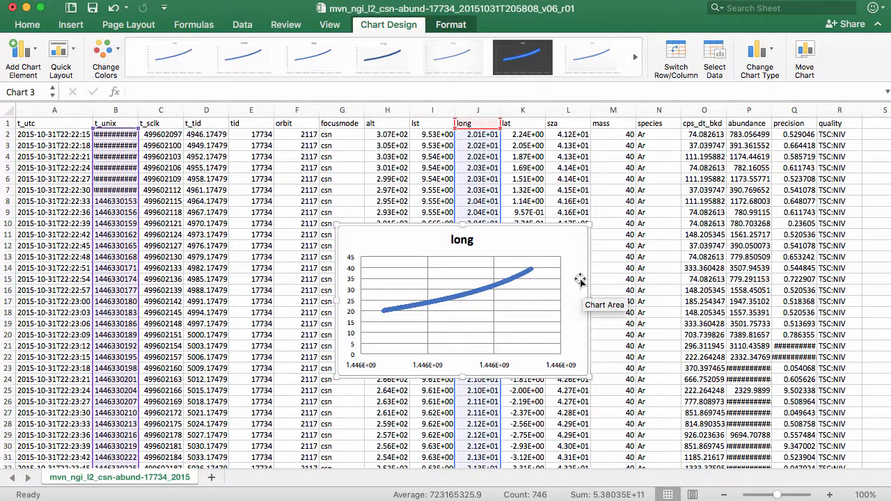
Reposition the long scatter chart up over the data and enlarge it to span about columns E to M
left_click_drag(580, 282, 482, 226)
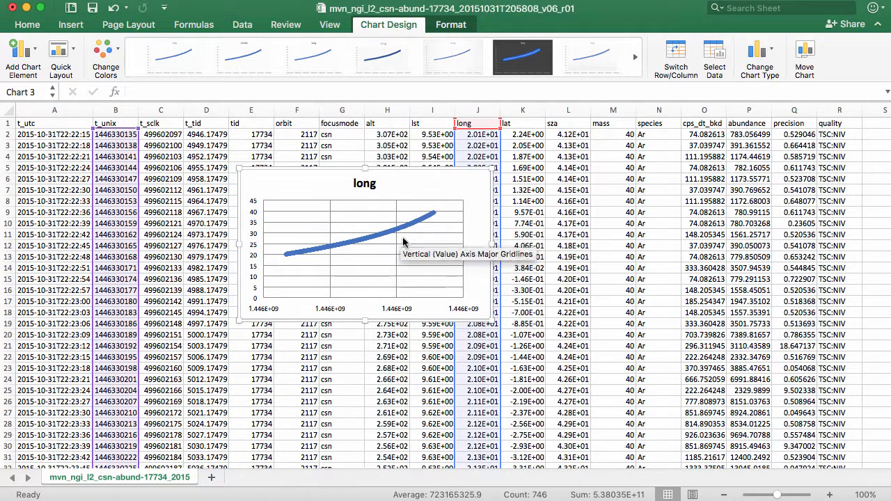
left_click_drag(491, 322, 592, 378)
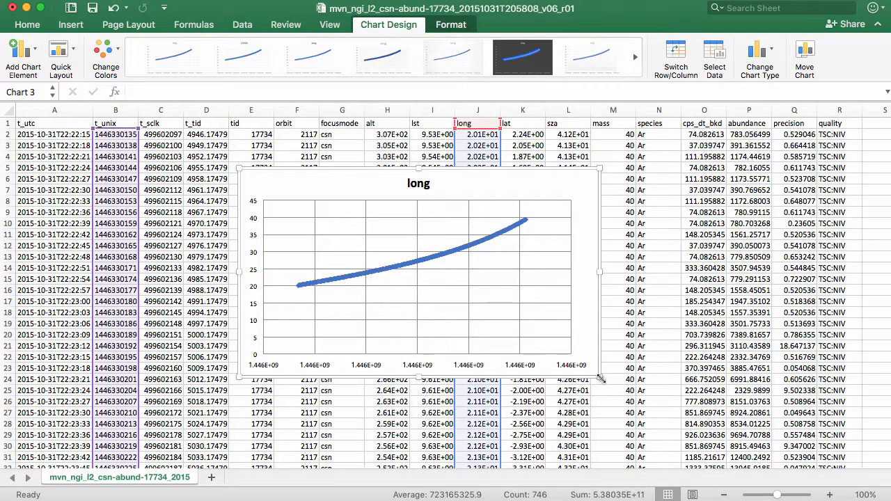
left_click_drag(600, 378, 653, 405)
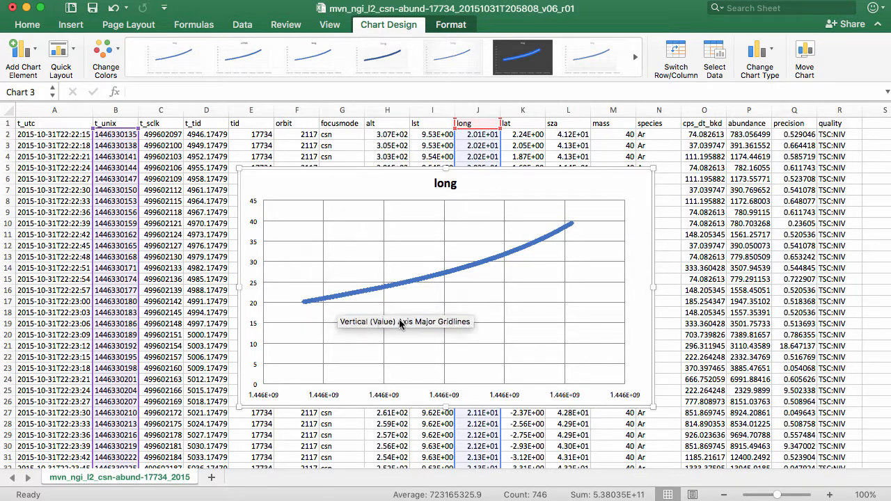
Move the long scatter chart to its own new sheet named Chart2
right_click(563, 190)
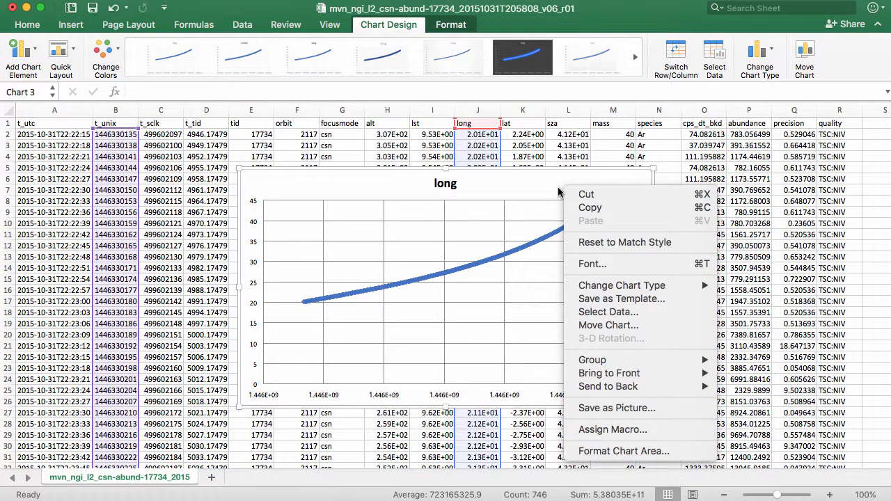
left_click(609, 325)
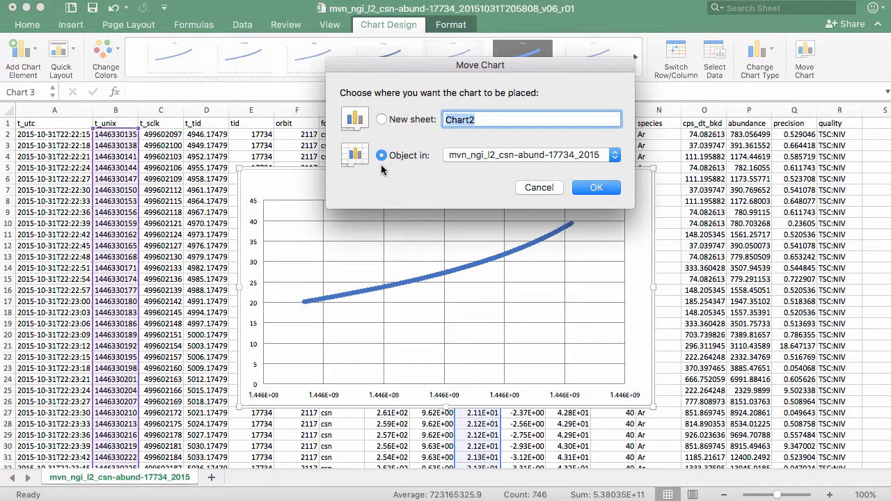
left_click(383, 120)
left_click(598, 187)
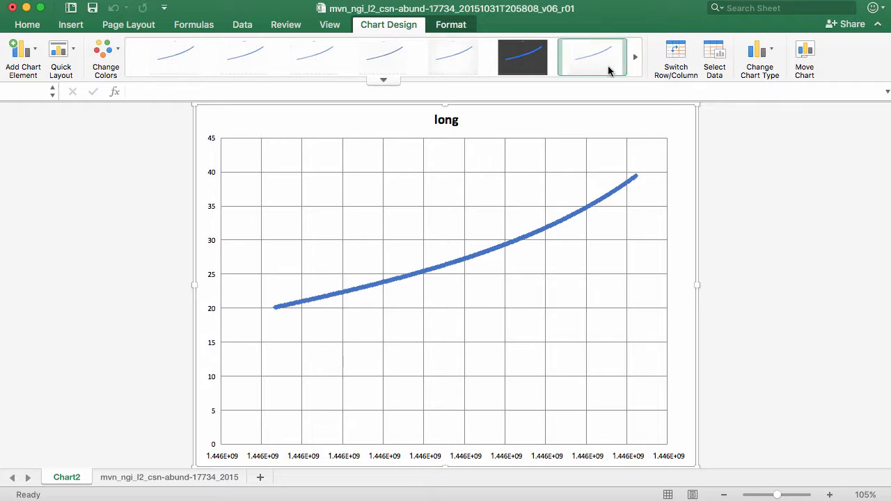
Try to switch the rows and columns of the chart on Chart2
left_click(681, 54)
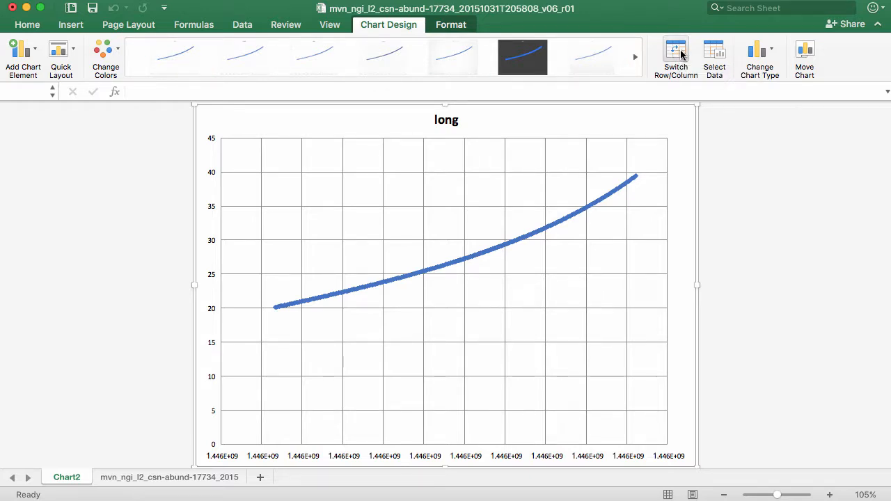
left_click(590, 151)
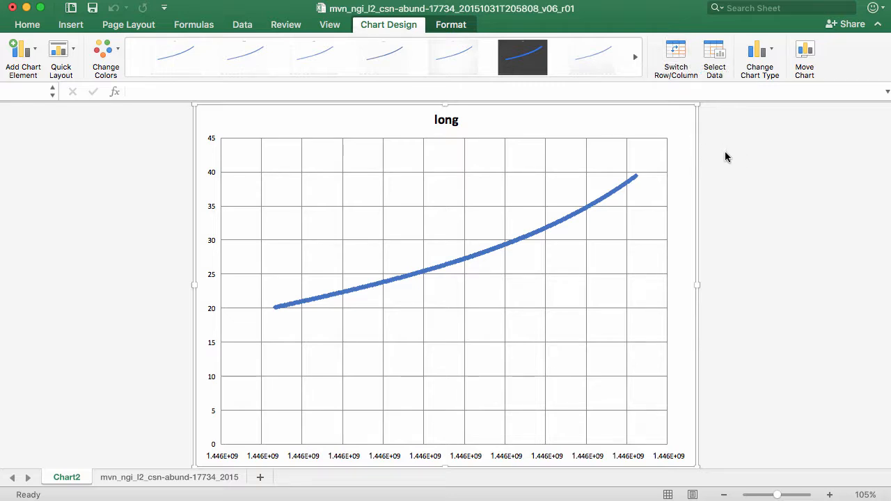
Open the chart's data source settings and replace the long series' X values with the whole long column, $J:$J
left_click(720, 54)
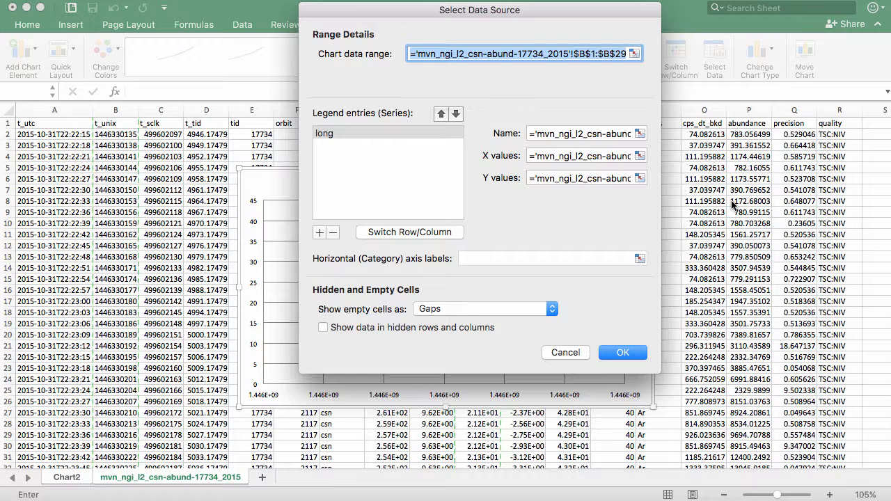
left_click_drag(413, 13, 566, 41)
left_click(731, 190)
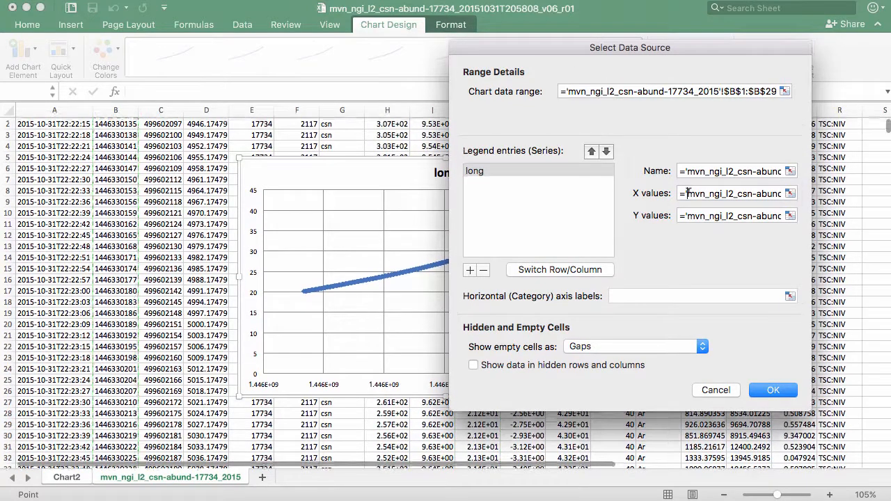
left_click_drag(663, 48, 623, 60)
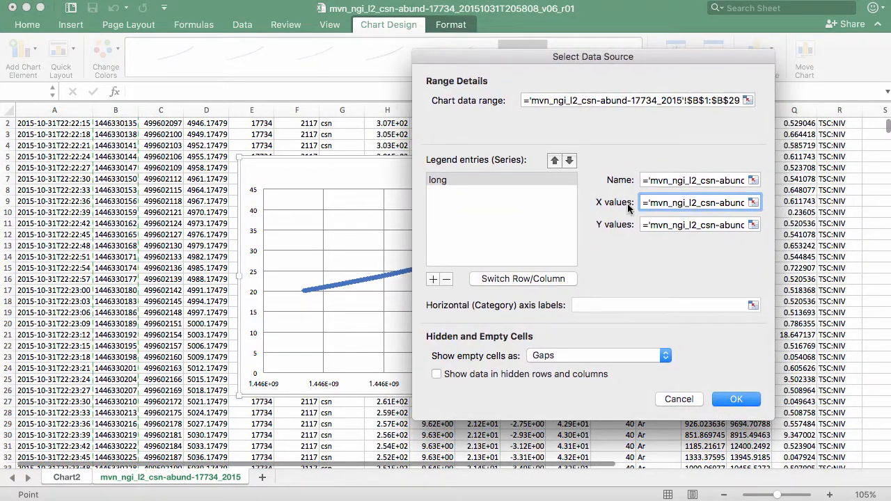
left_click_drag(645, 202, 820, 202)
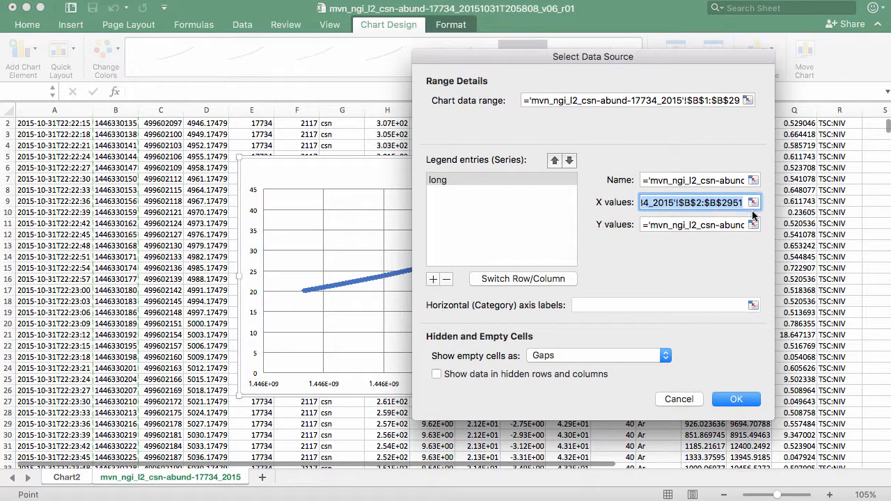
left_click_drag(578, 58, 711, 123)
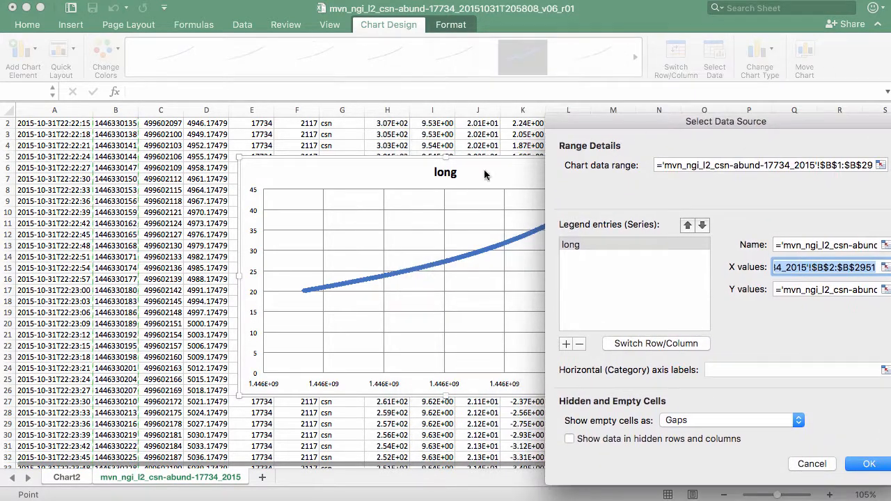
left_click_drag(642, 124, 593, 77)
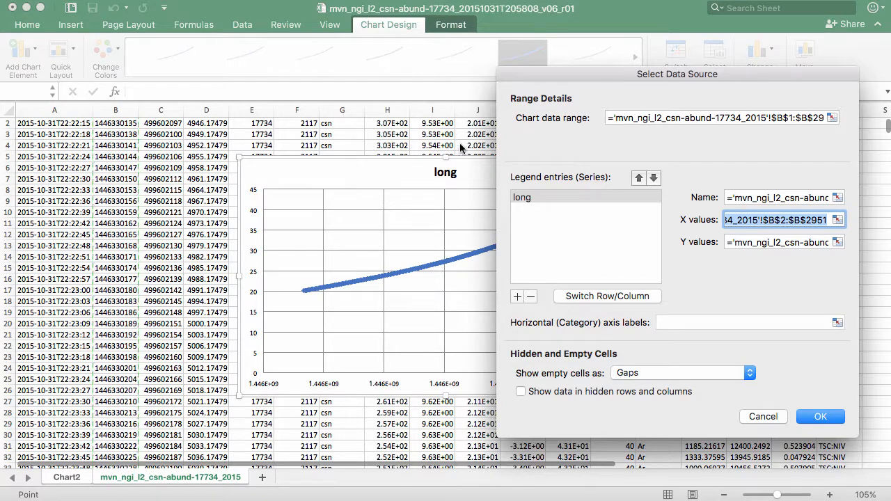
left_click(430, 133)
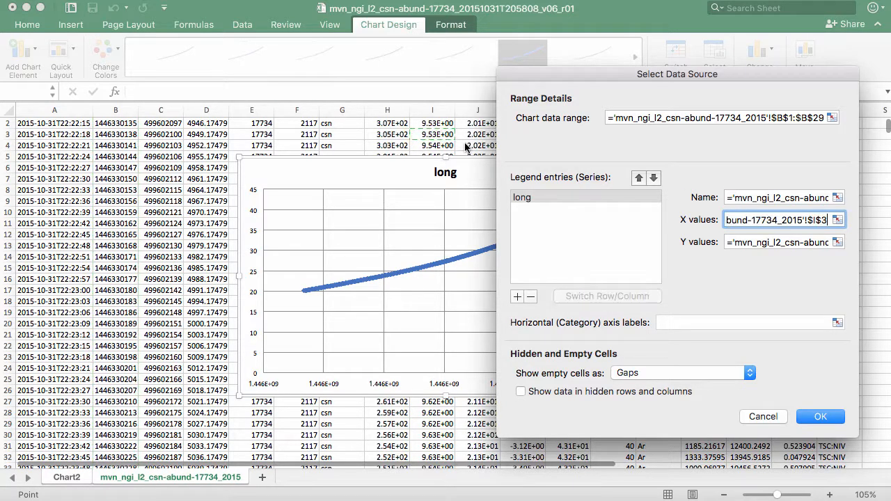
scroll(432, 132, "up", 1)
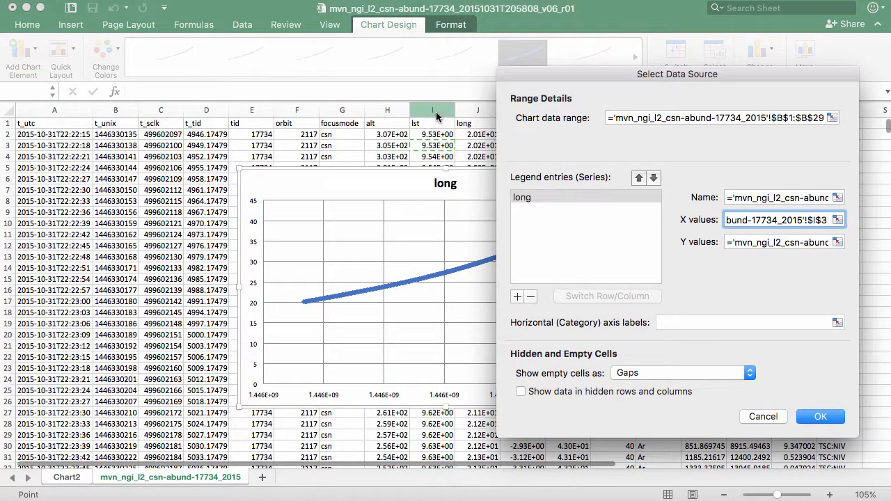
left_click(475, 108)
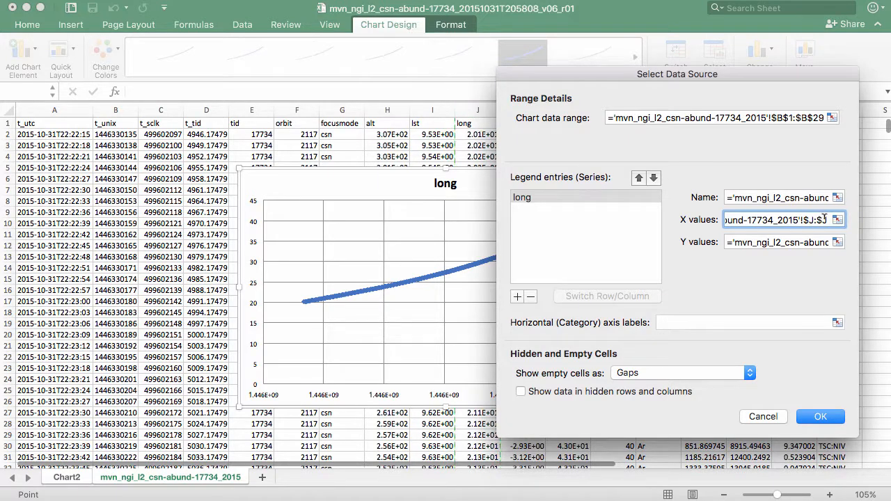
Re-pick the long series' X values as the whole long column, $J:$J
left_click_drag(824, 218, 581, 213)
left_click(473, 109)
left_click(838, 219)
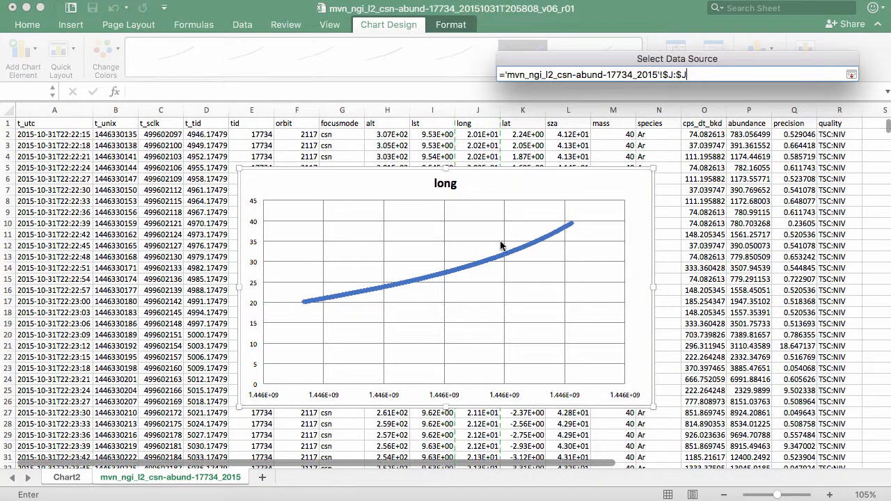
left_click(475, 108)
triple_click(666, 70)
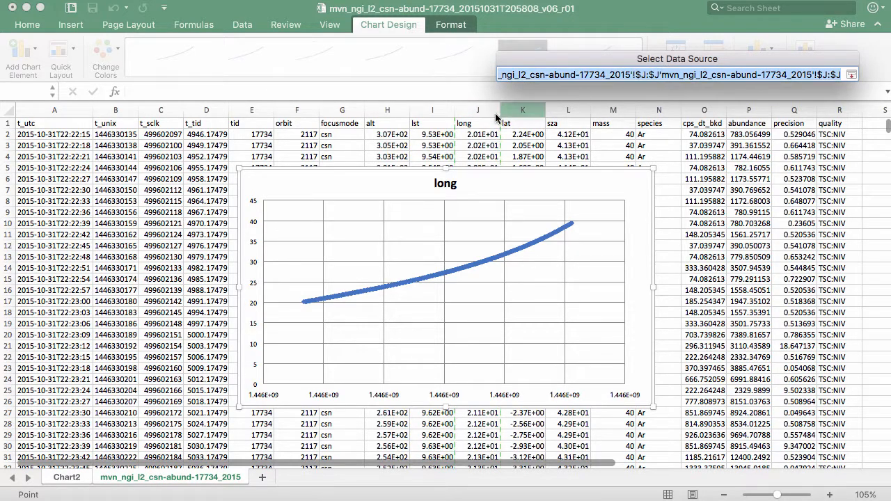
left_click(475, 108)
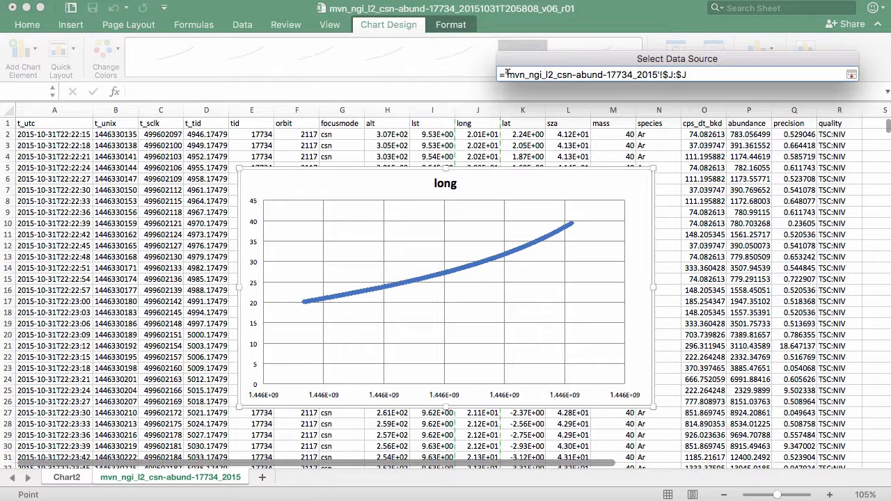
left_click_drag(507, 74, 658, 74)
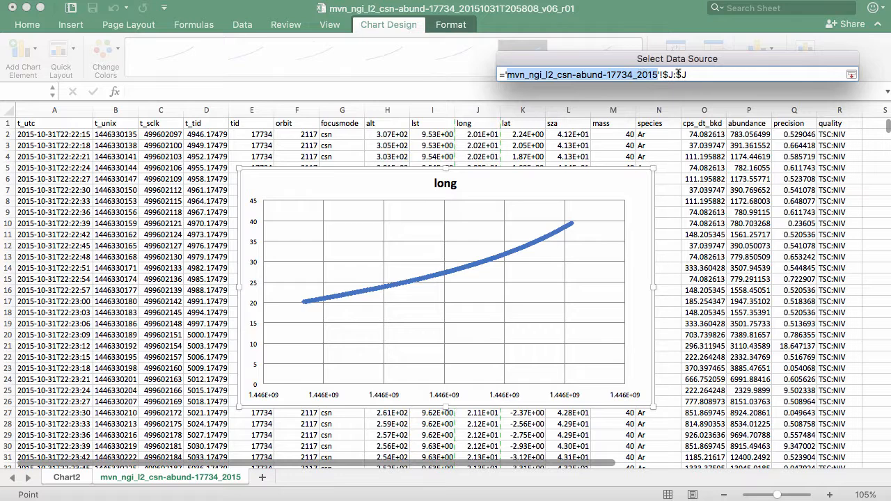
left_click_drag(693, 74, 662, 73)
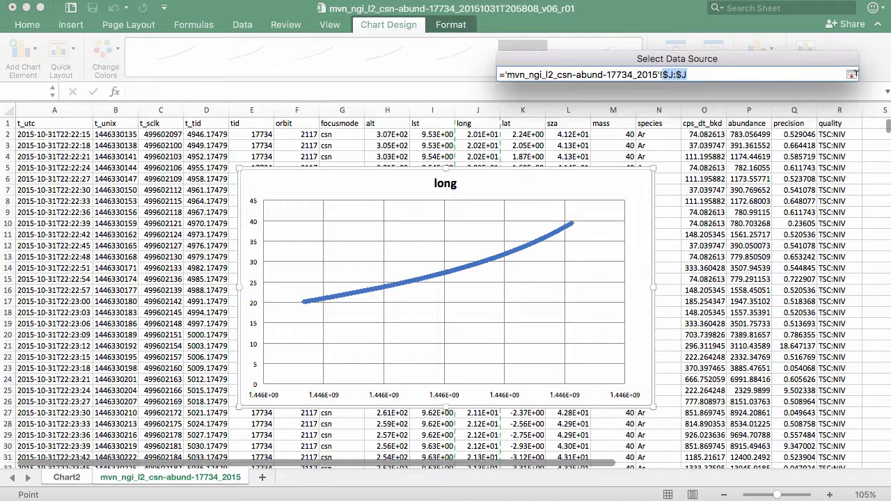
left_click(852, 73)
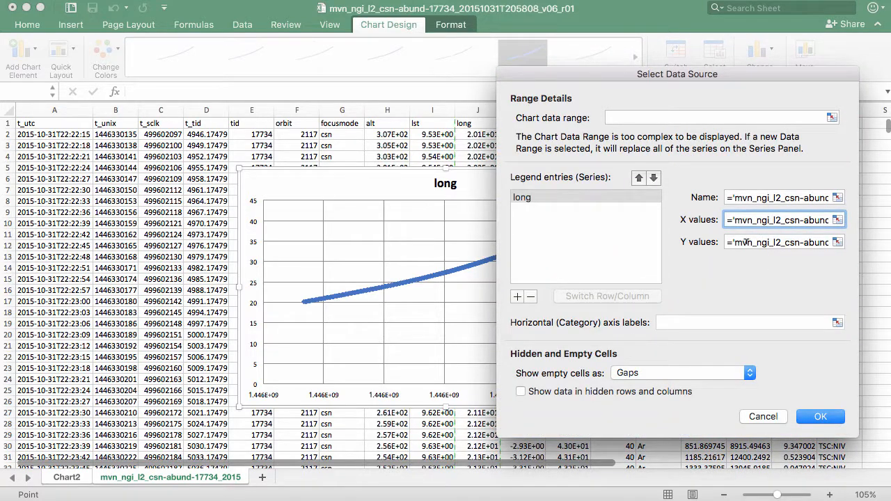
Replace the long series' X values with the whole t_unix column, $B:$B
left_click(746, 242)
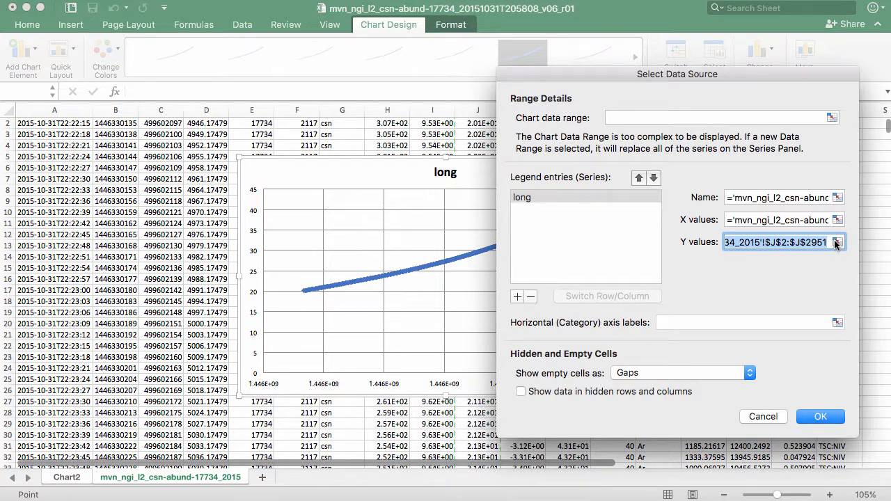
left_click(821, 219)
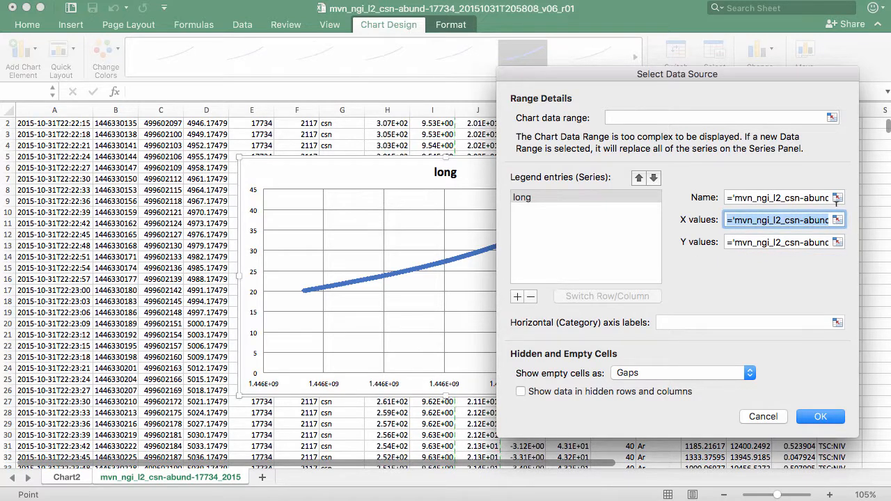
left_click(838, 219)
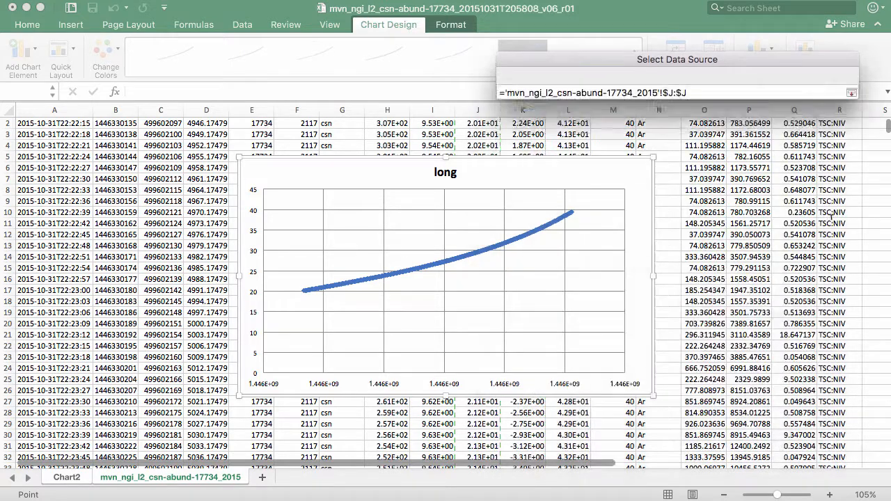
scroll(198, 179, "up", 1)
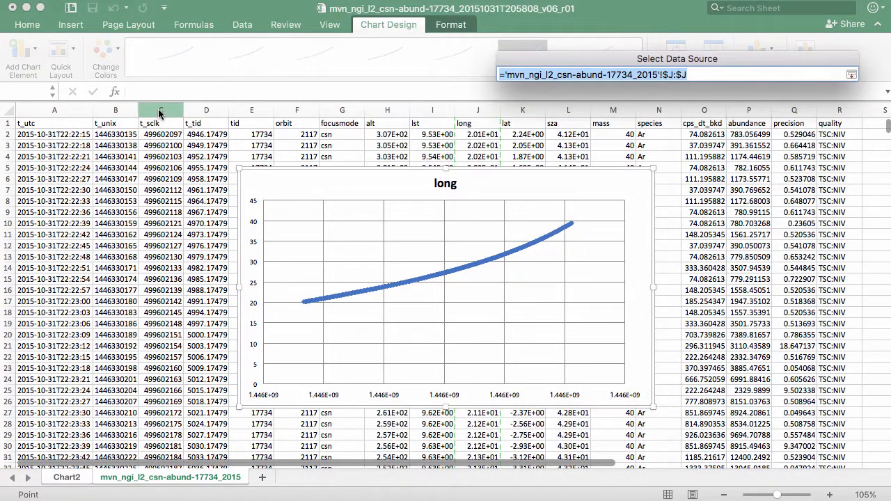
left_click(113, 114)
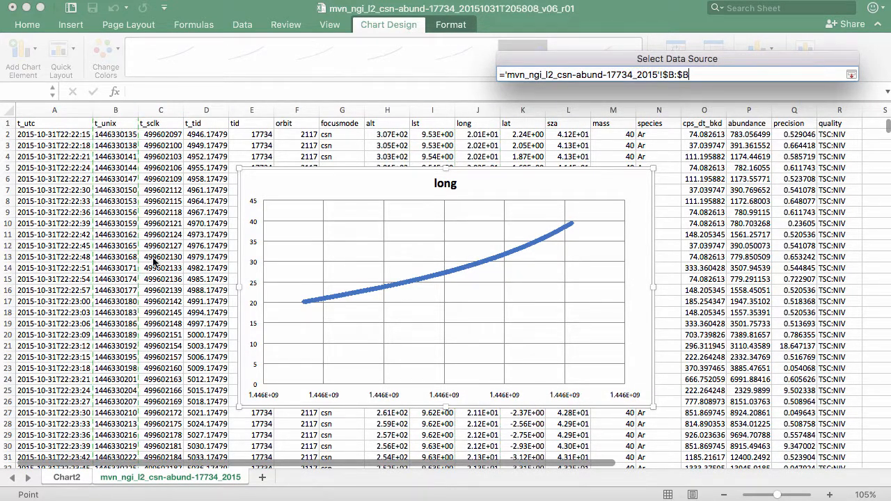
left_click(851, 74)
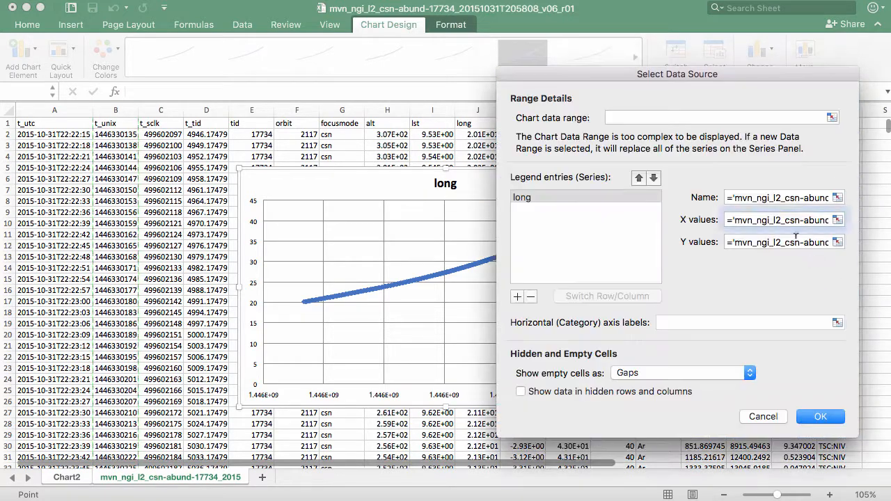
left_click(775, 242)
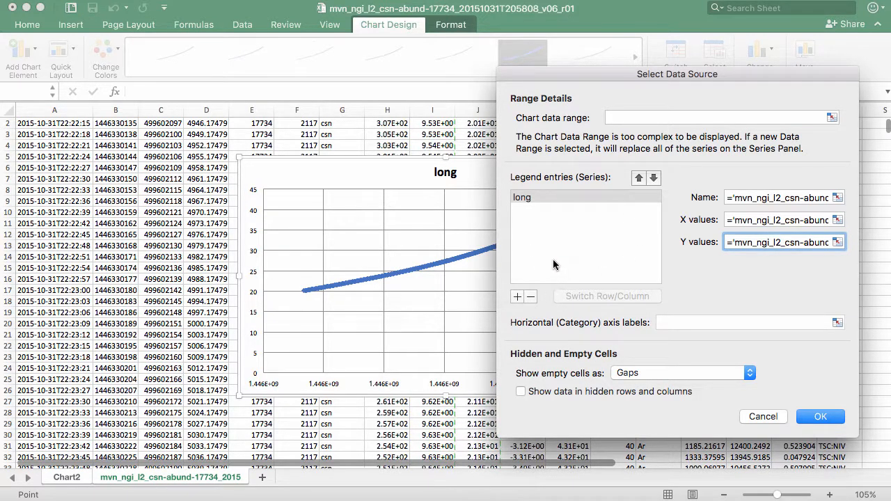
Add a second series to the chart and set its X values to the whole t_unix column B of the data sheet
left_click(517, 297)
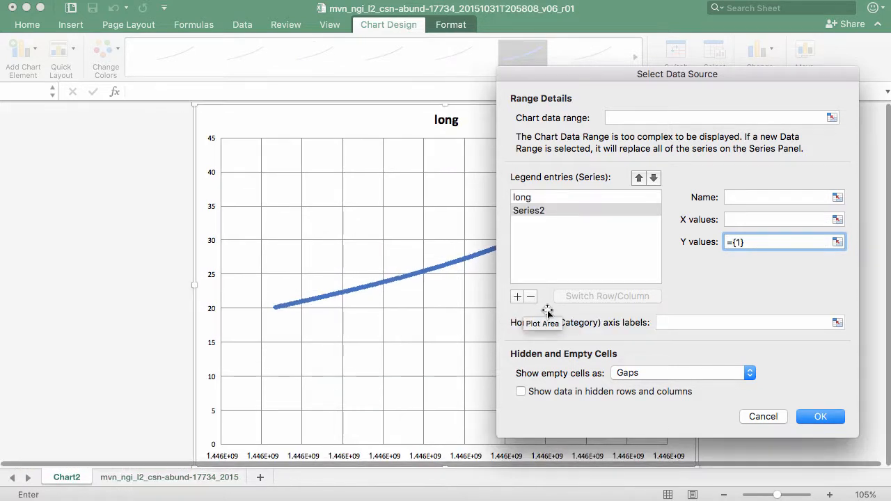
left_click(798, 220)
left_click(837, 219)
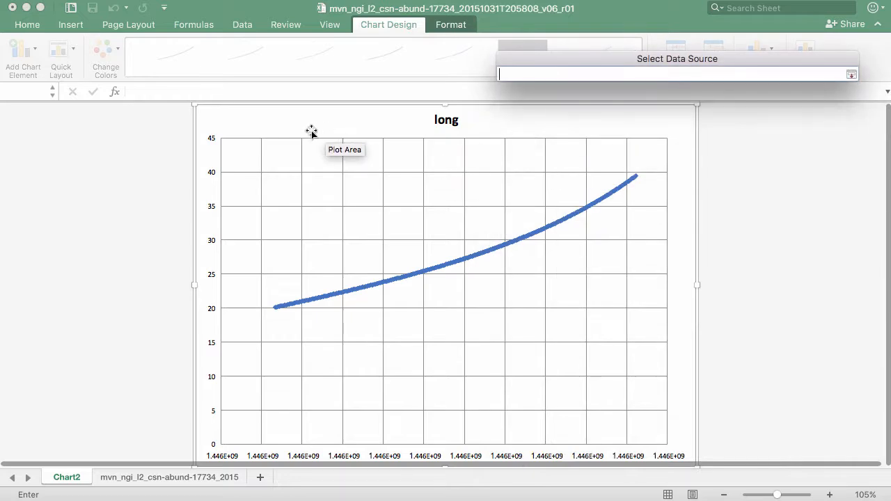
left_click(147, 481)
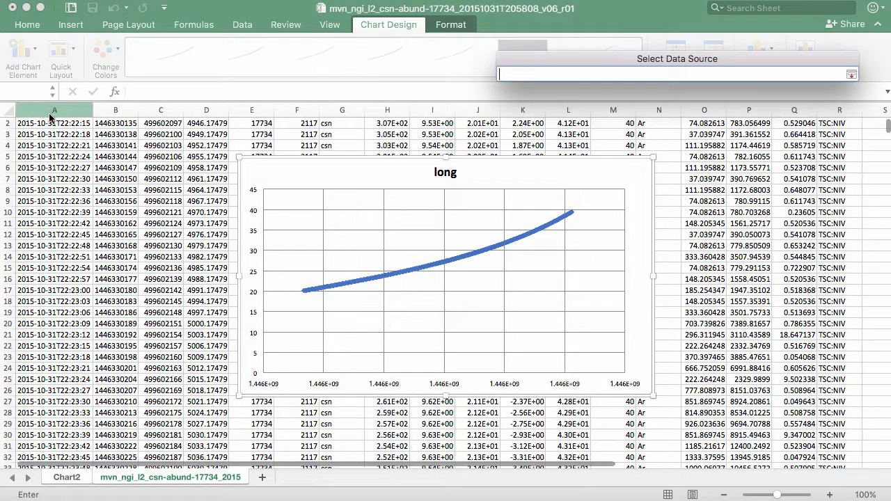
scroll(129, 146, "up", 1)
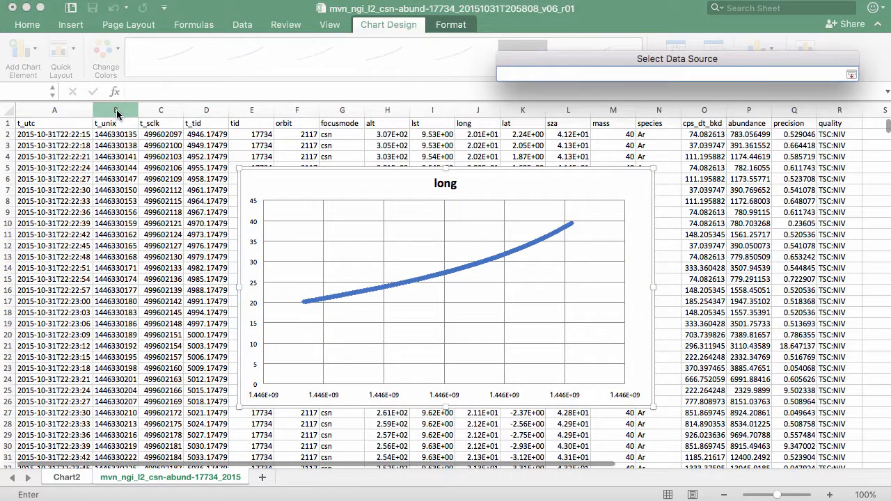
left_click(116, 111)
left_click(851, 75)
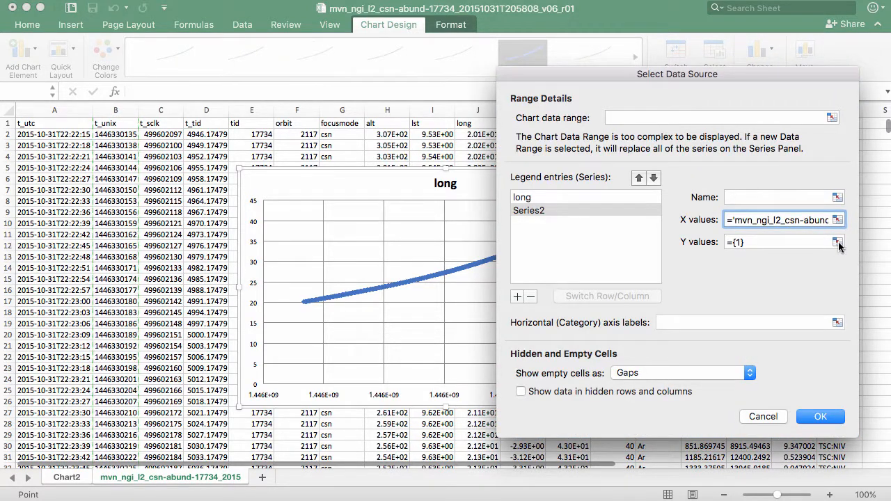
Set the new series' Y values to the whole lat column K and apply the data source changes
left_click(838, 242)
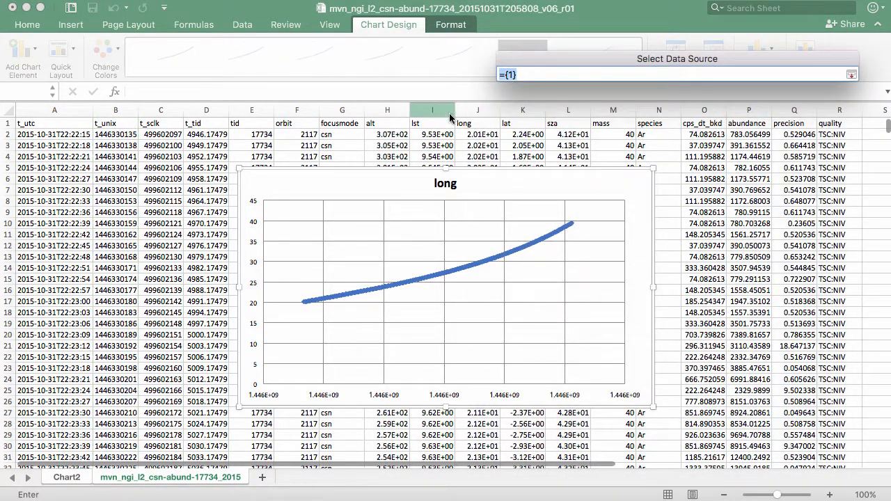
left_click(535, 112)
left_click(851, 75)
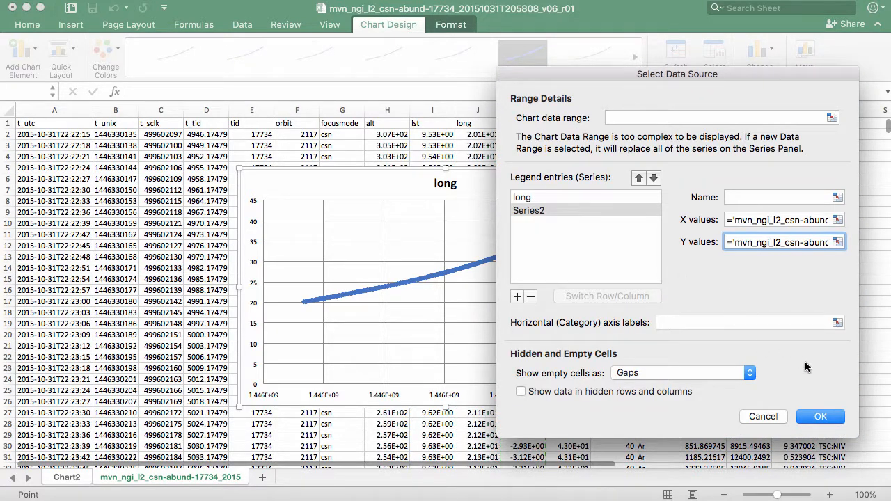
left_click(828, 415)
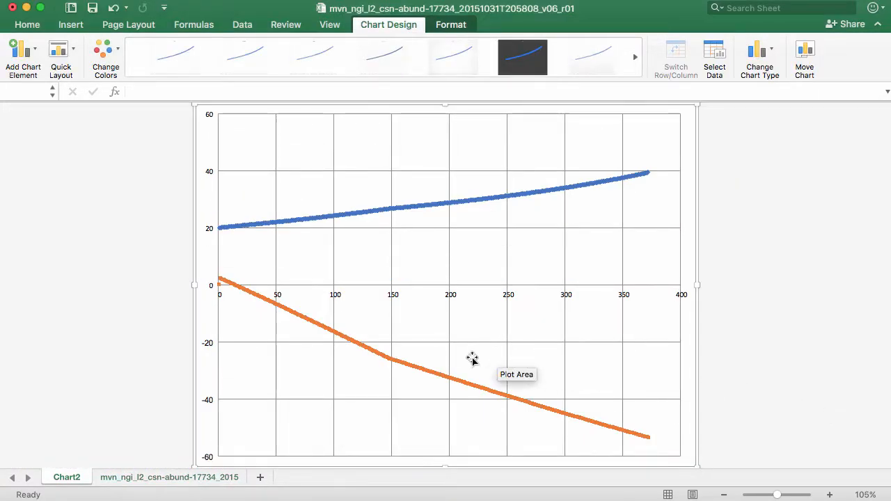
scroll(533, 369, "down", 1)
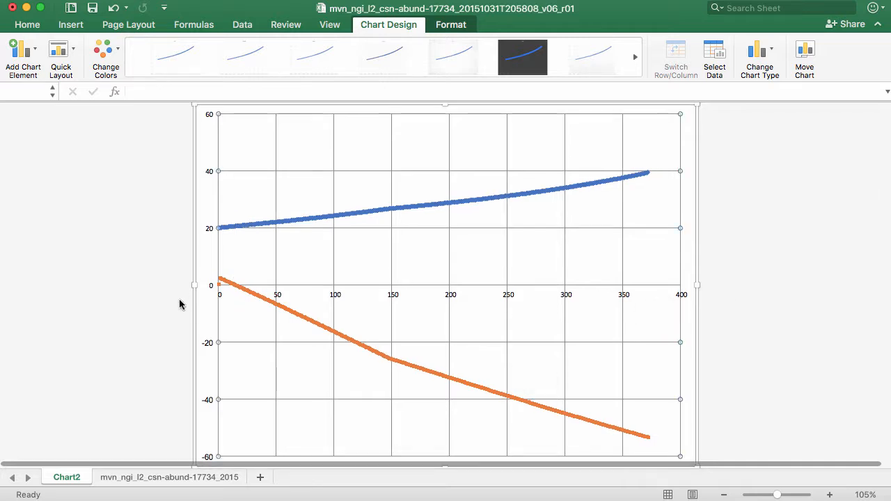
left_click(661, 296)
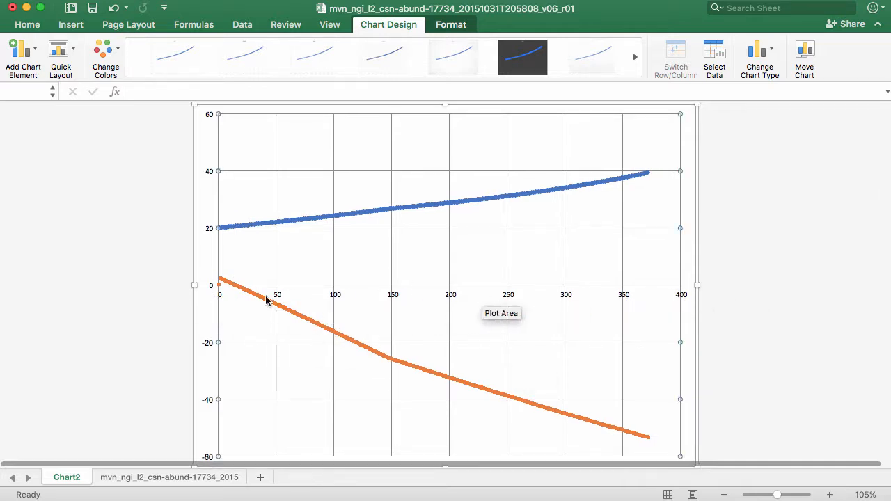
scroll(284, 298, "down", 1)
mouse_move(280, 305)
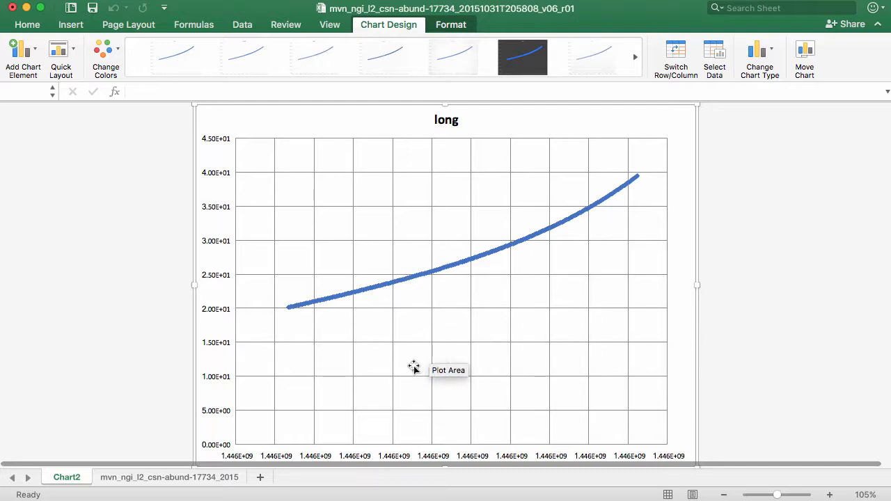
scroll(381, 352, "down", 1)
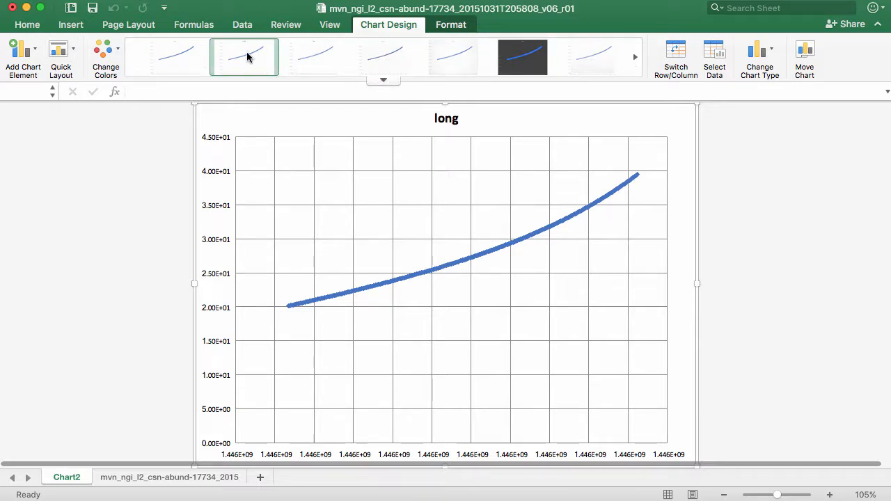
Review the fill and border formatting options of the chart area without changing them
left_click(452, 25)
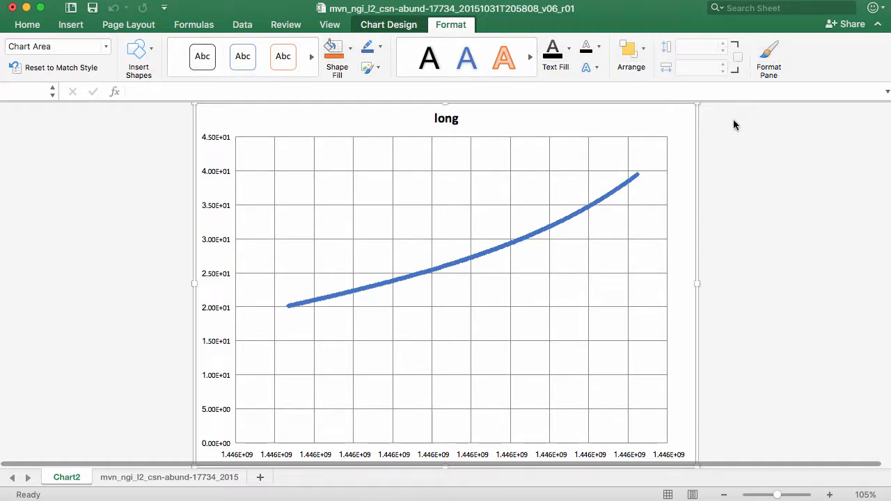
right_click(502, 127)
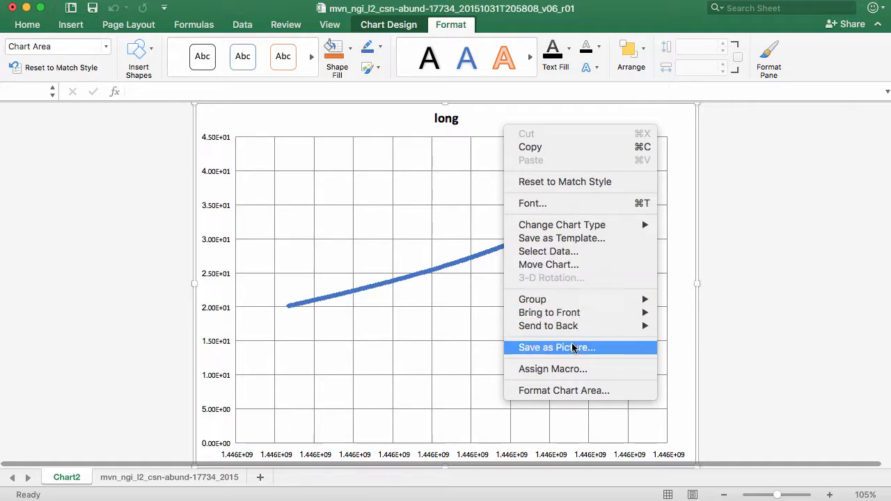
left_click(574, 394)
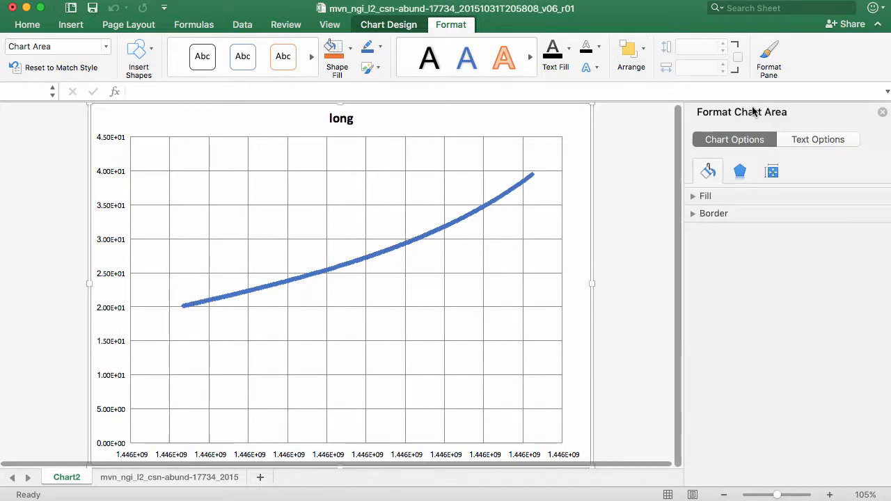
left_click(702, 197)
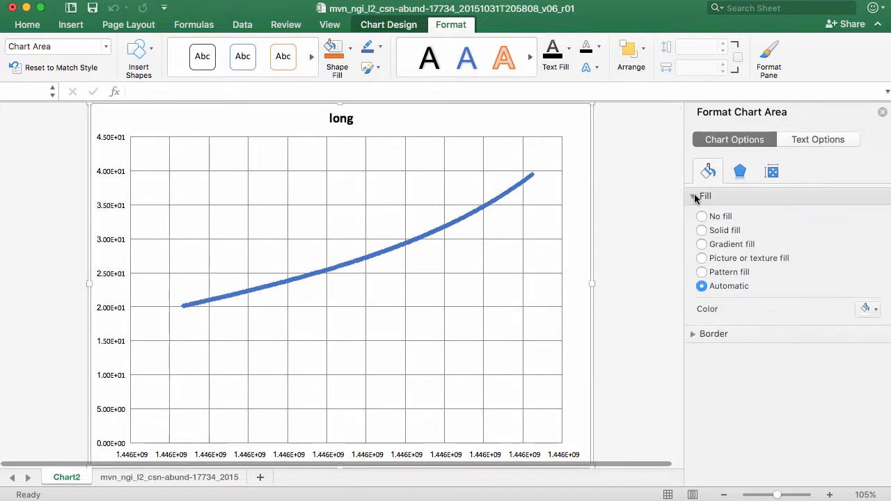
left_click(694, 335)
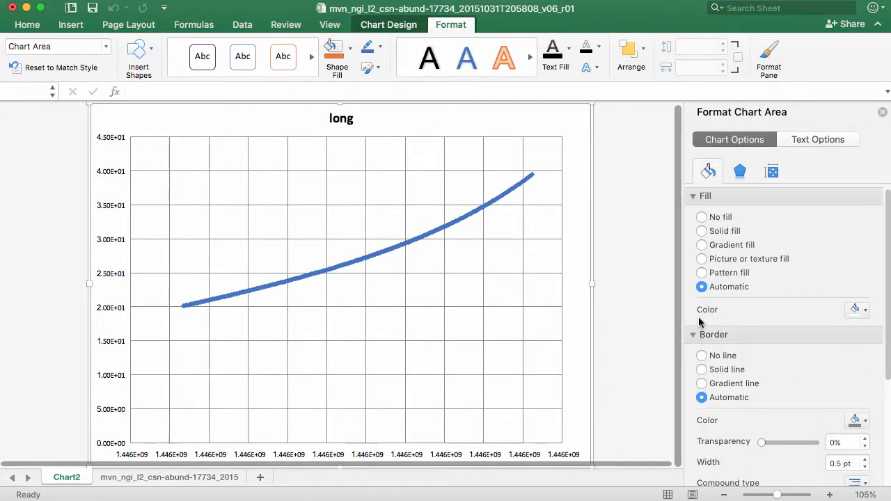
scroll(787, 402, "down", 3)
scroll(794, 401, "down", 3)
scroll(794, 402, "up", 5)
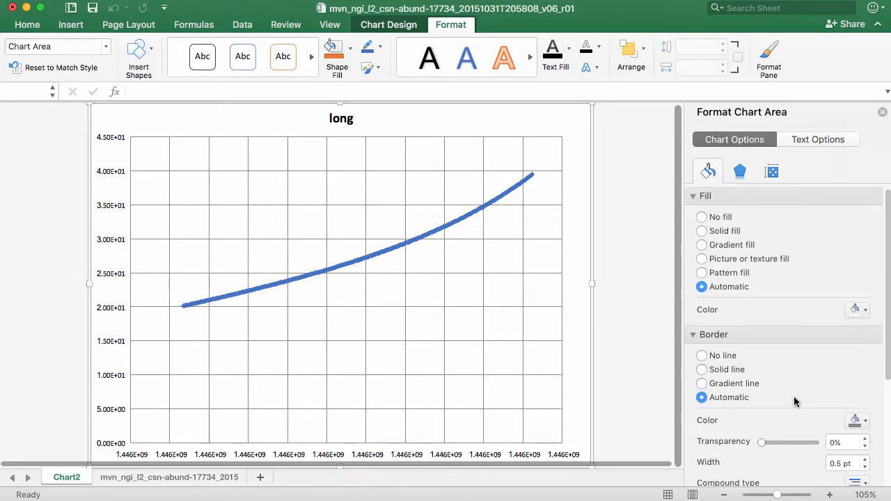
left_click(882, 113)
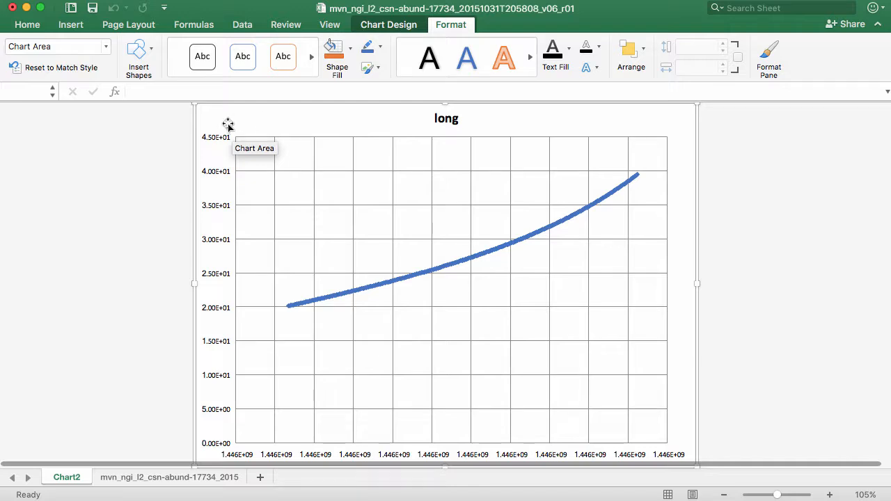
Set the minimum bound of the chart's vertical axis to 10
right_click(209, 208)
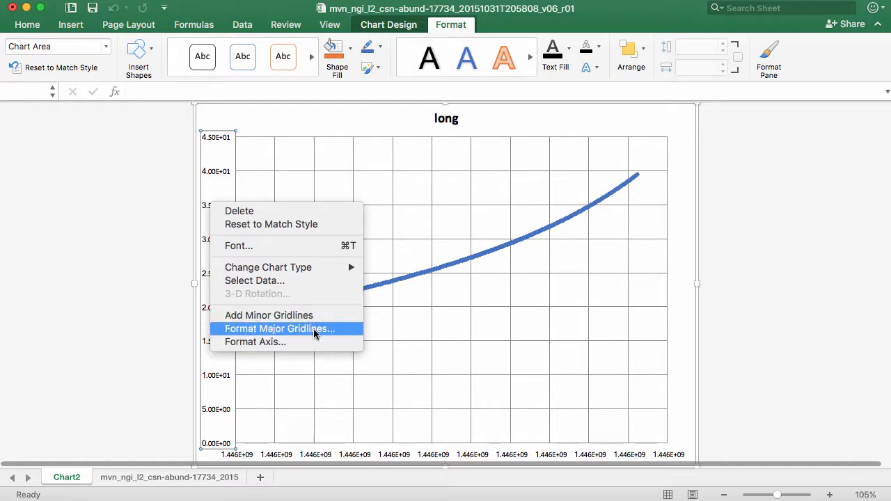
left_click(253, 342)
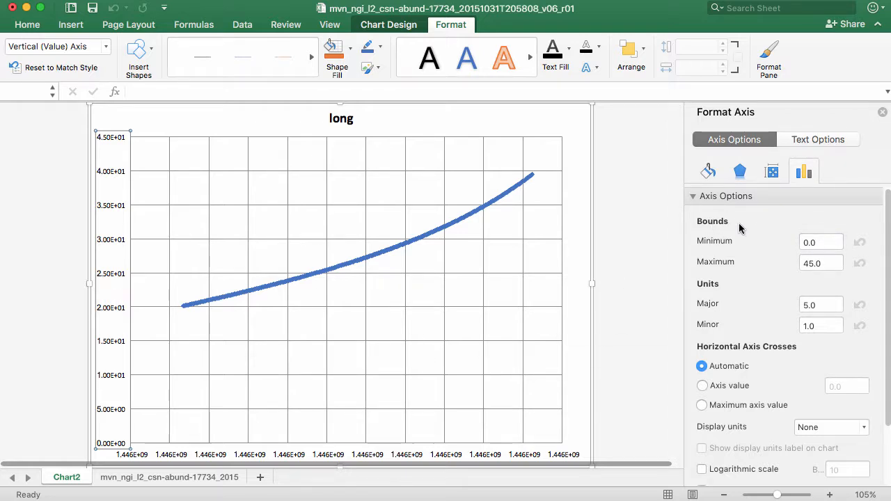
scroll(738, 230, "down", 3)
scroll(836, 279, "up", 3)
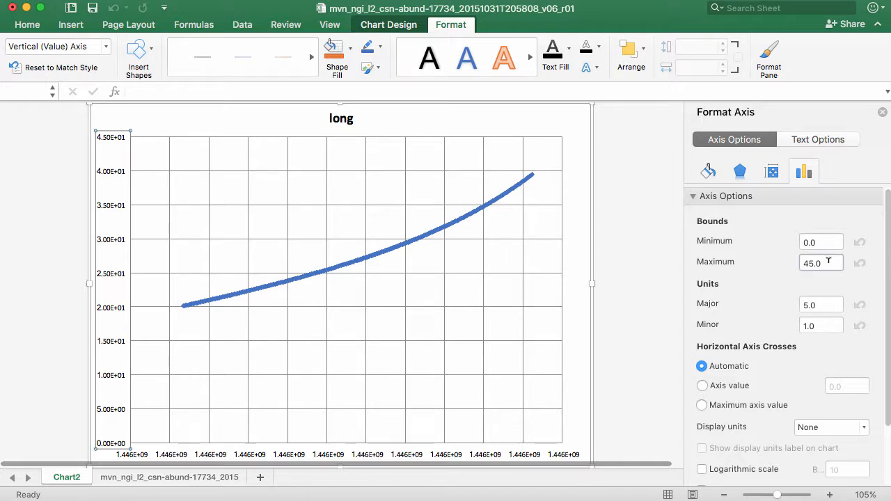
left_click(819, 238)
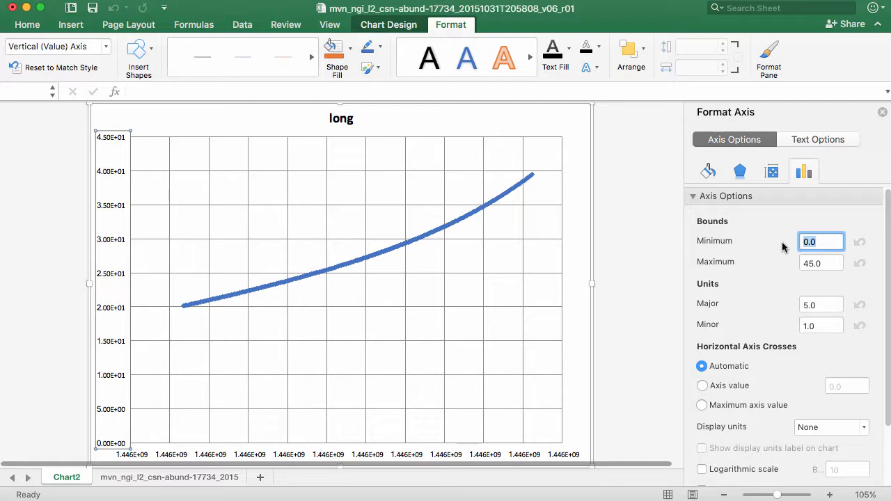
type("10")
key("Tab")
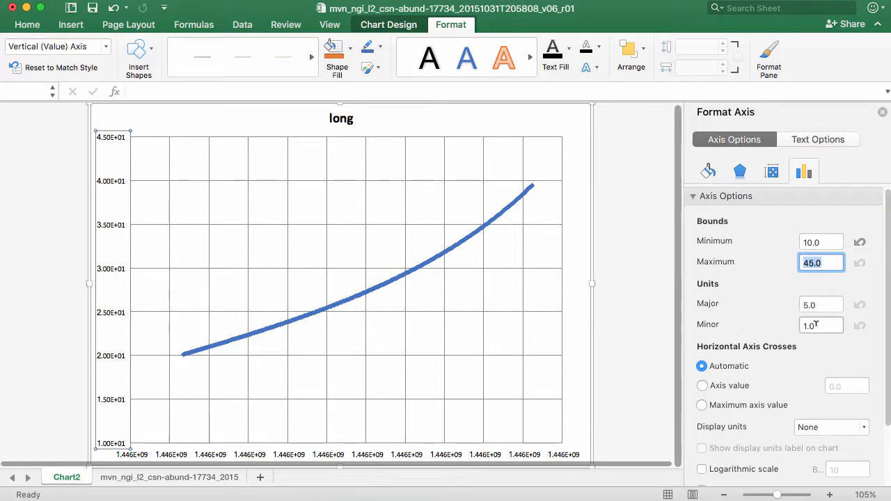
Try a major unit of 10 on the vertical axis and reset it to the automatic value
key("Tab")
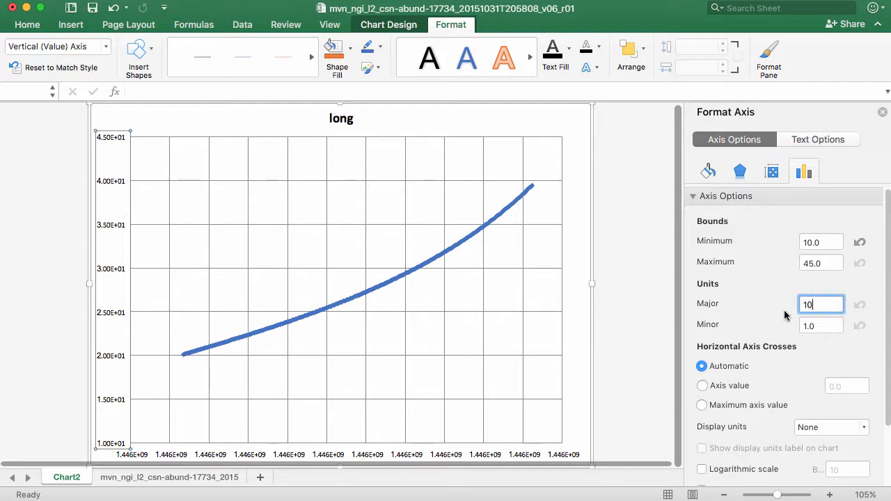
key("Tab")
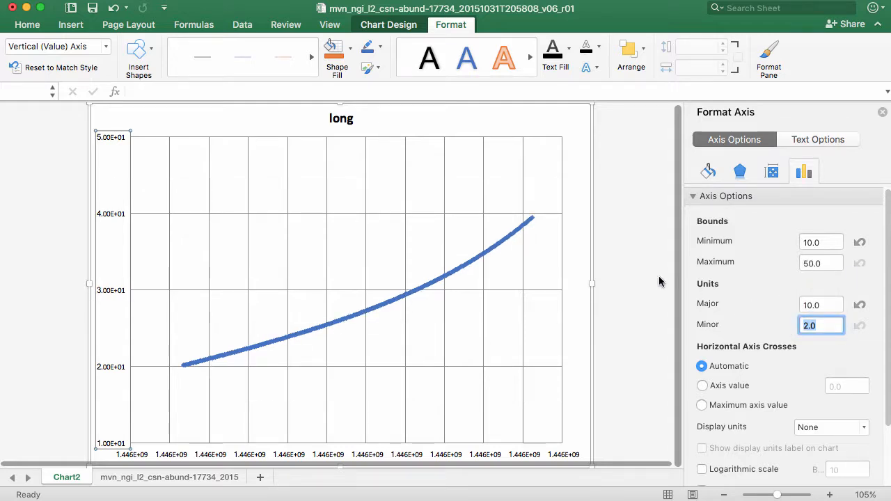
scroll(759, 345, "down", 1)
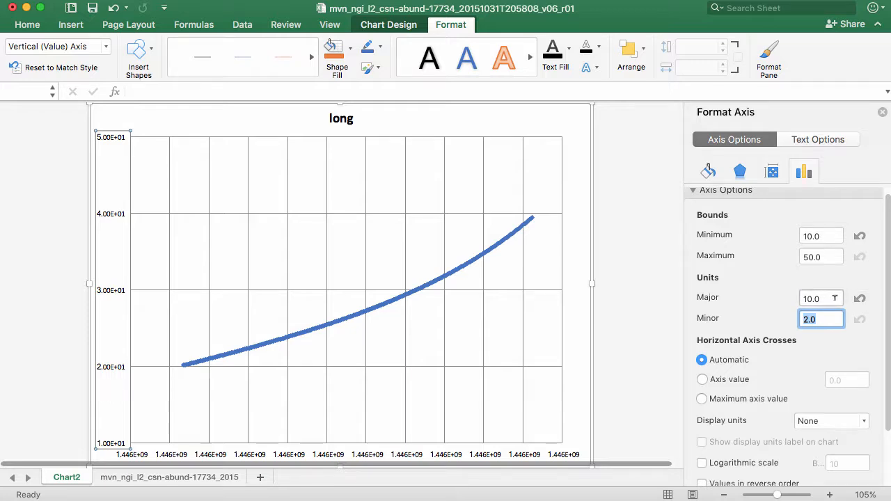
left_click(861, 299)
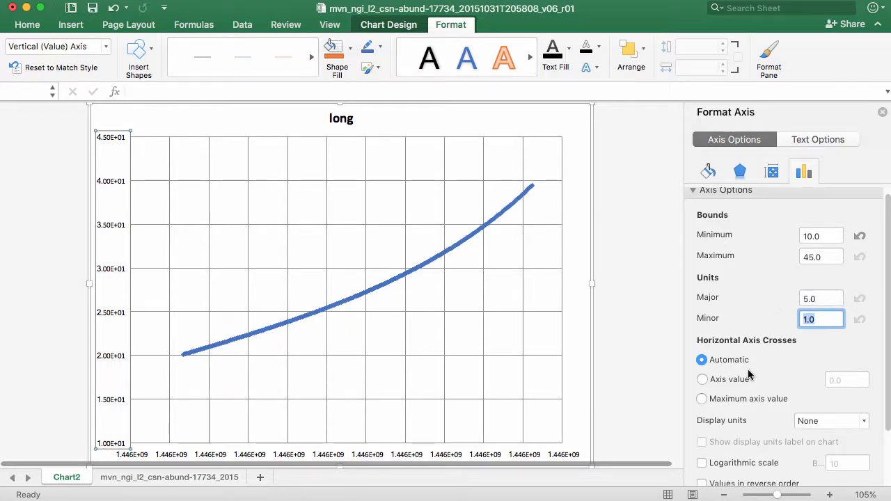
Set the vertical axis's major tick mark type to Inside and decline to continue with the complex formatting
scroll(748, 383, "down", 3)
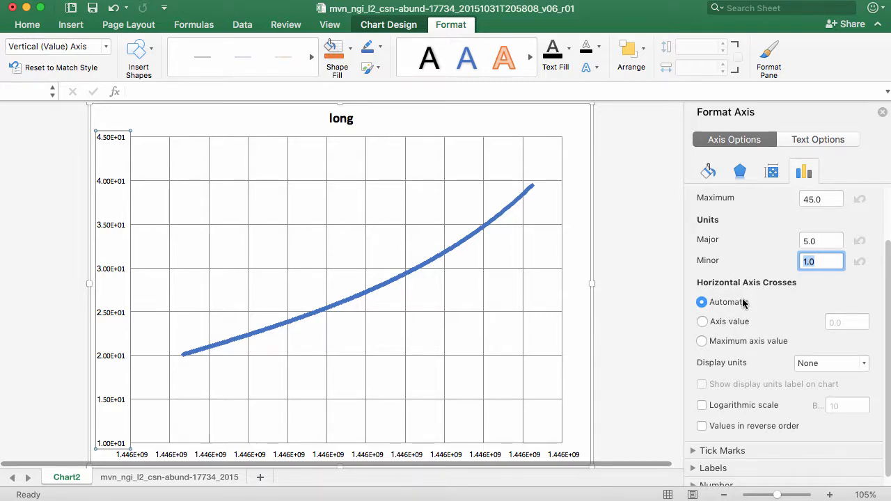
scroll(743, 301, "up", 3)
scroll(743, 302, "down", 4)
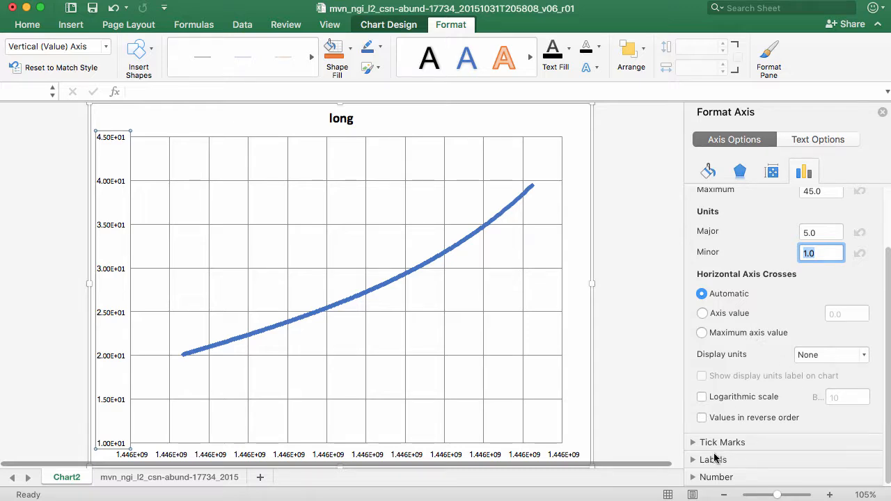
left_click(710, 444)
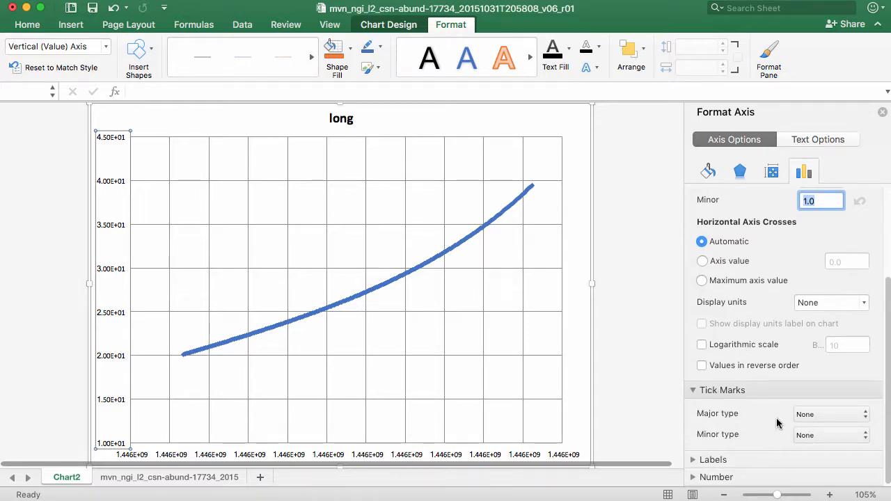
left_click(798, 416)
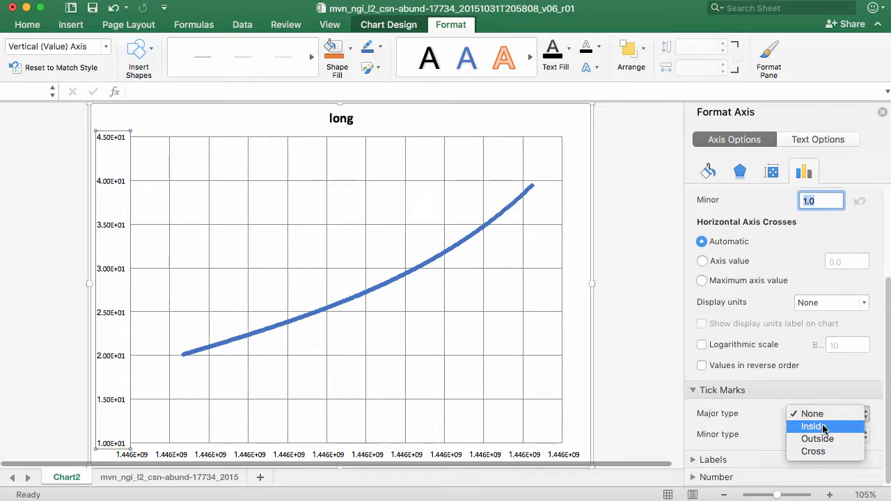
left_click(801, 426)
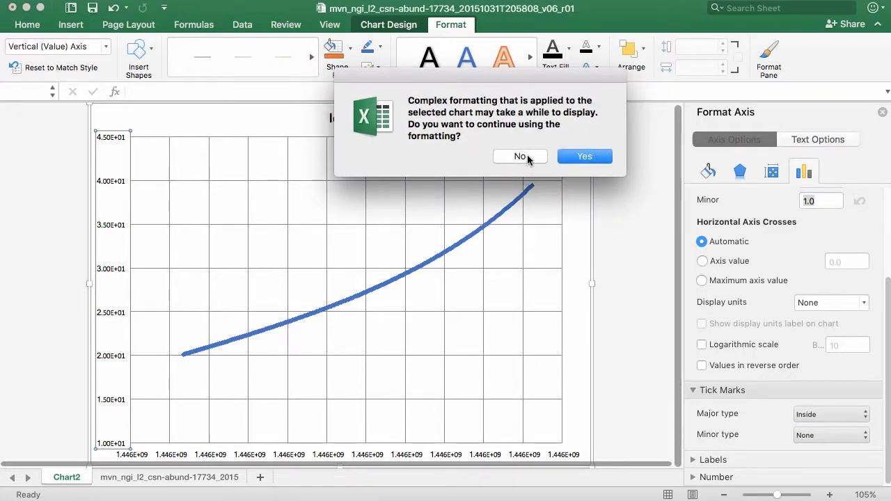
left_click(524, 156)
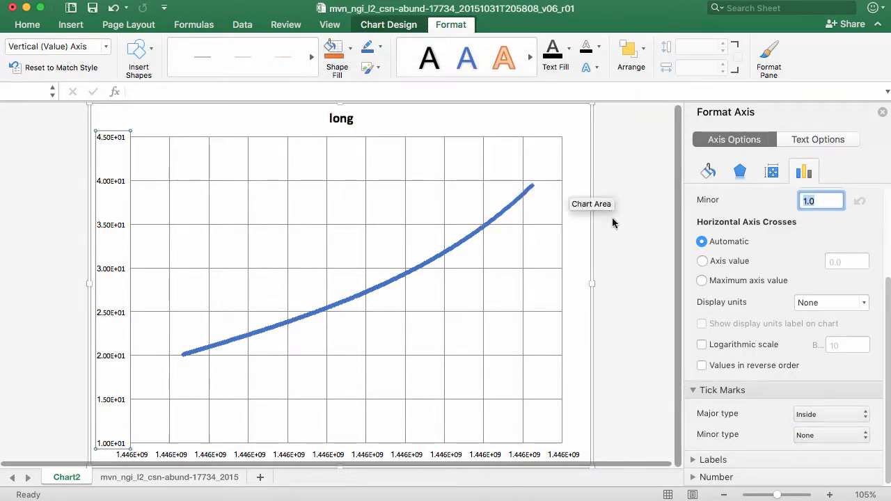
left_click(694, 461)
scroll(751, 274, "up", 5)
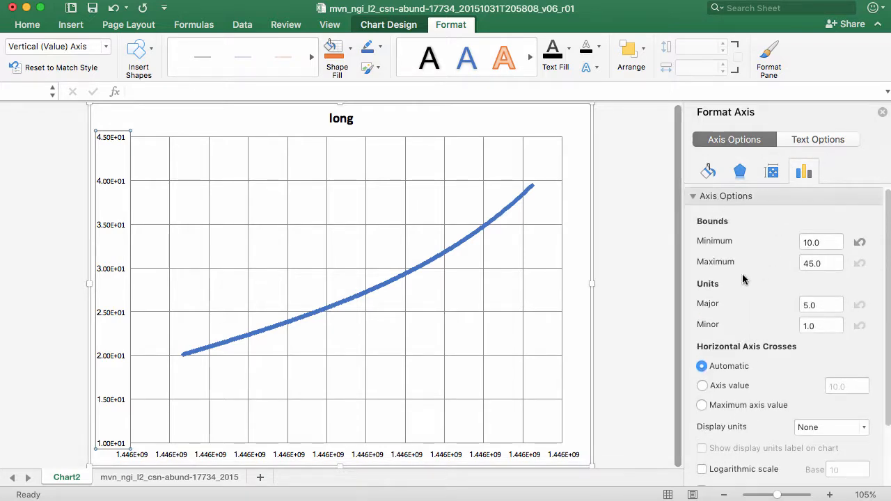
Try a base 10 logarithmic scale on the vertical axis and turn it off again
scroll(767, 344, "down", 3)
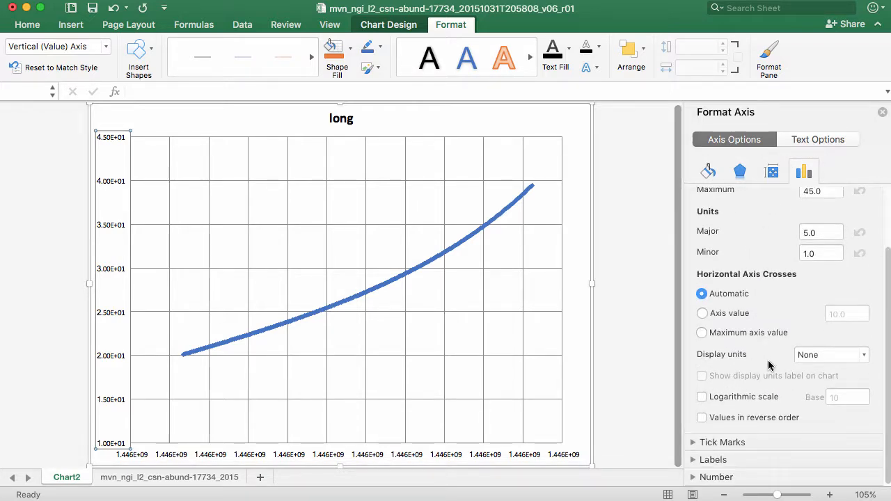
left_click(702, 397)
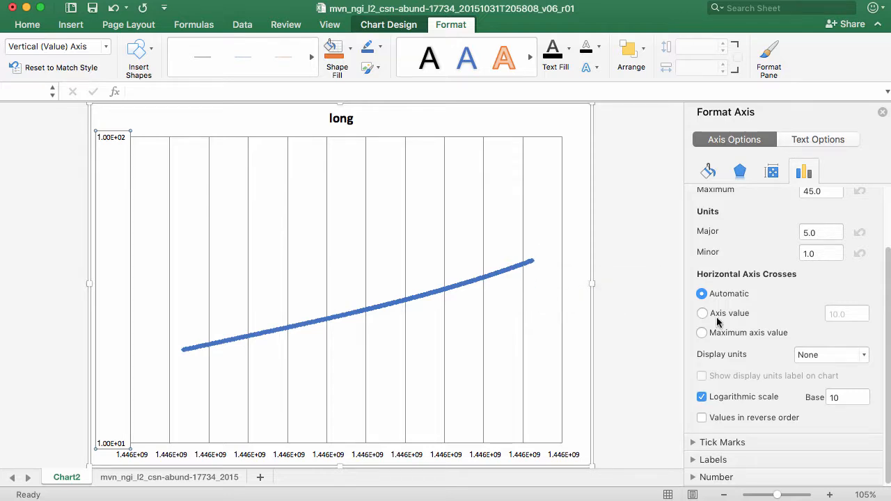
left_click(702, 397)
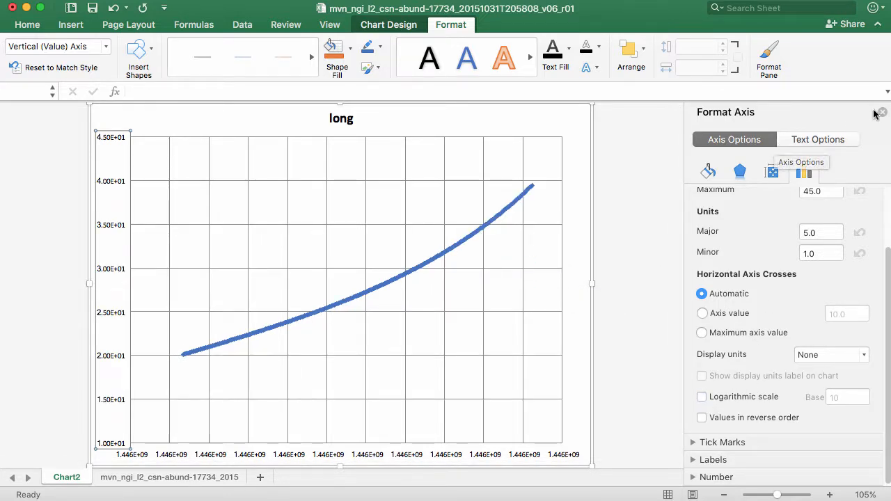
Review the vertical axis's alignment, effects, fill and line formatting options without changing them
left_click(773, 174)
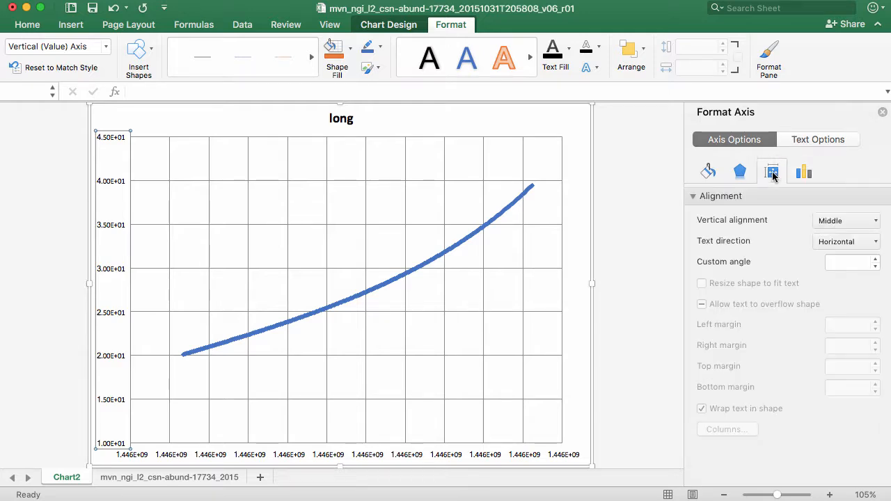
left_click(737, 173)
left_click(706, 174)
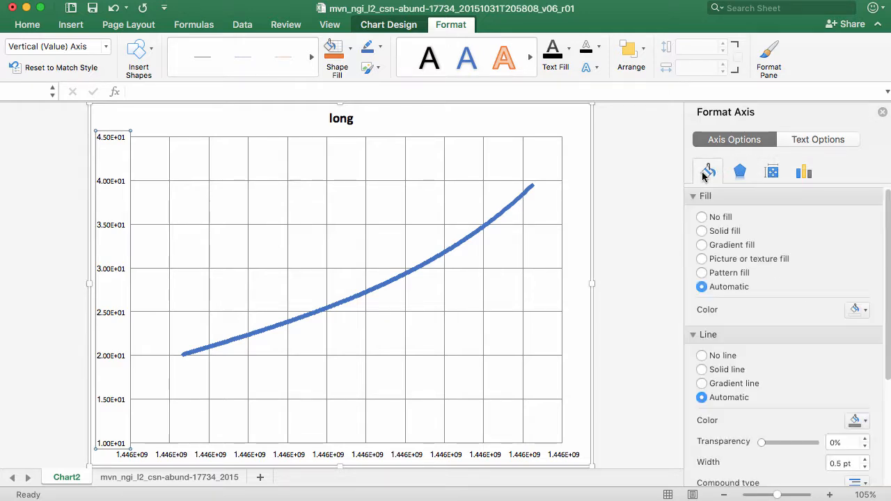
scroll(764, 318, "down", 5)
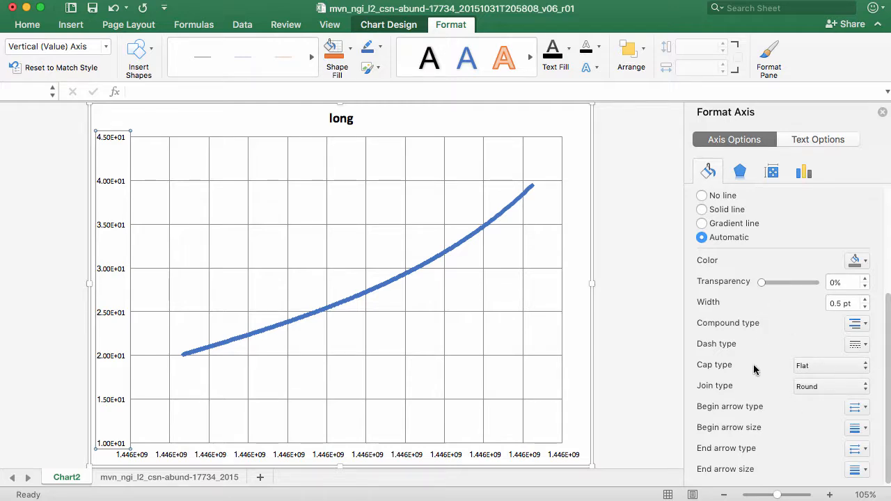
scroll(757, 369, "up", 5)
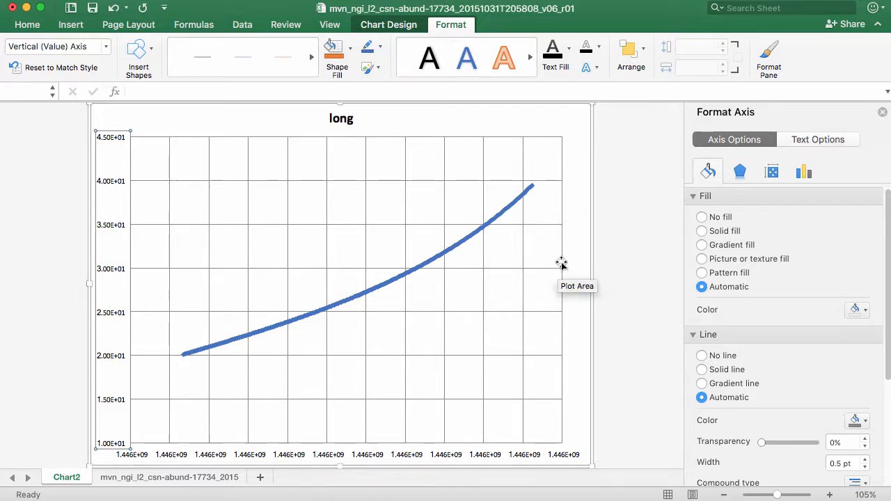
left_click(883, 112)
Add a primary vertical axis title to the chart
left_click(84, 268)
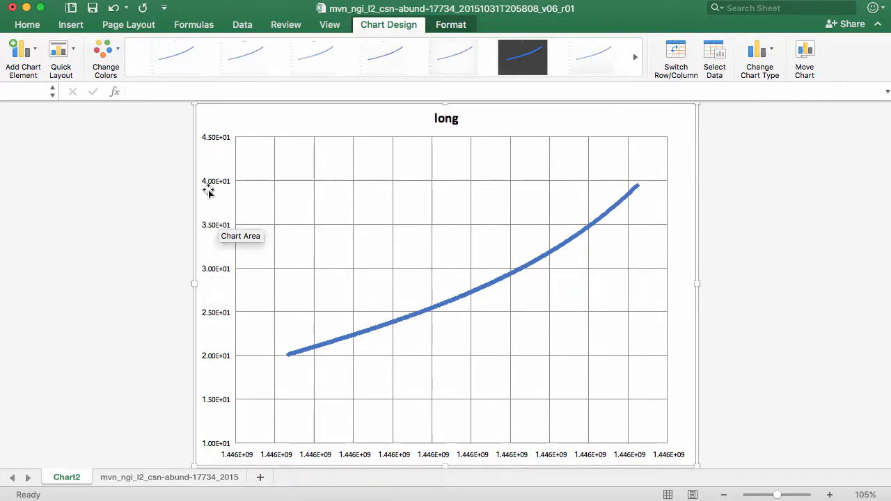
left_click(24, 54)
mouse_move(60, 104)
mouse_move(67, 74)
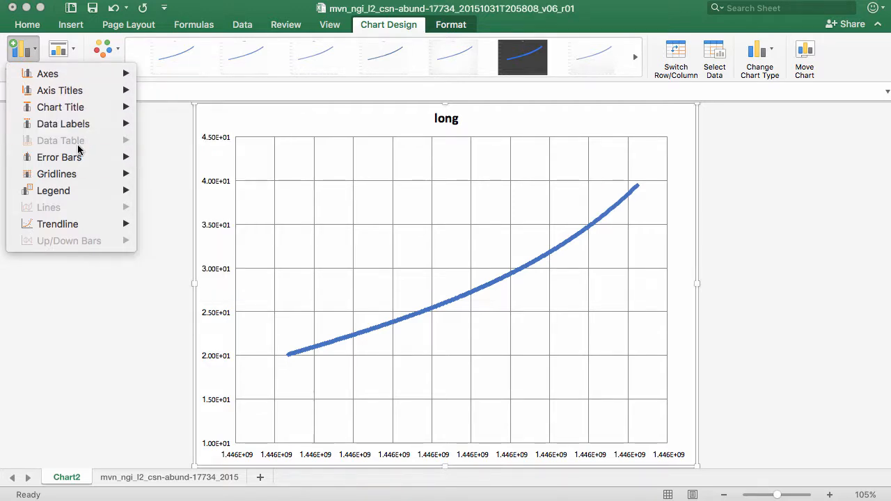
mouse_move(64, 229)
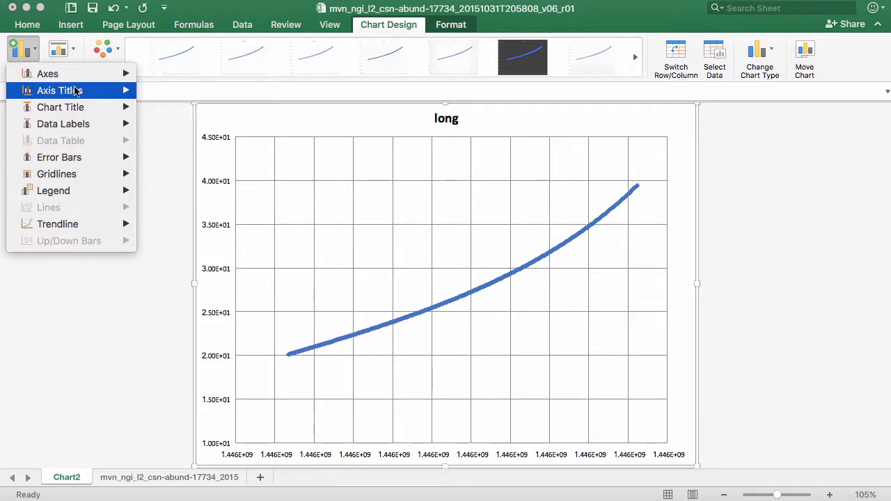
mouse_move(76, 91)
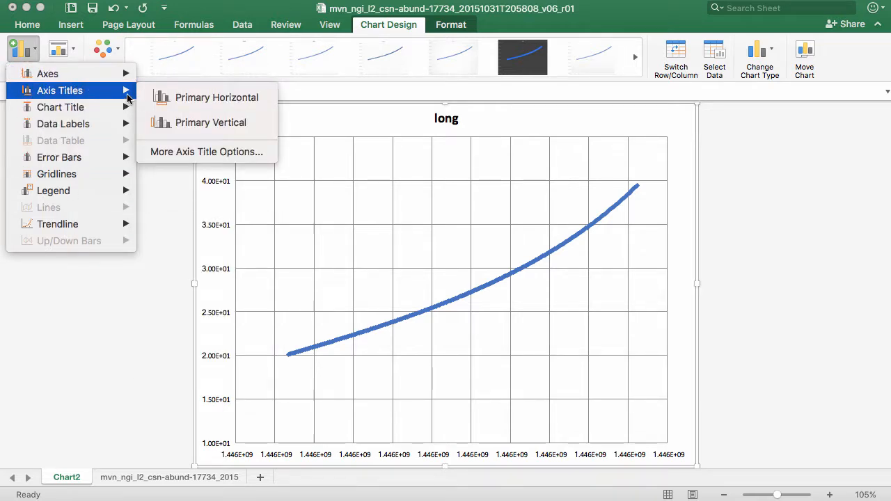
left_click(206, 124)
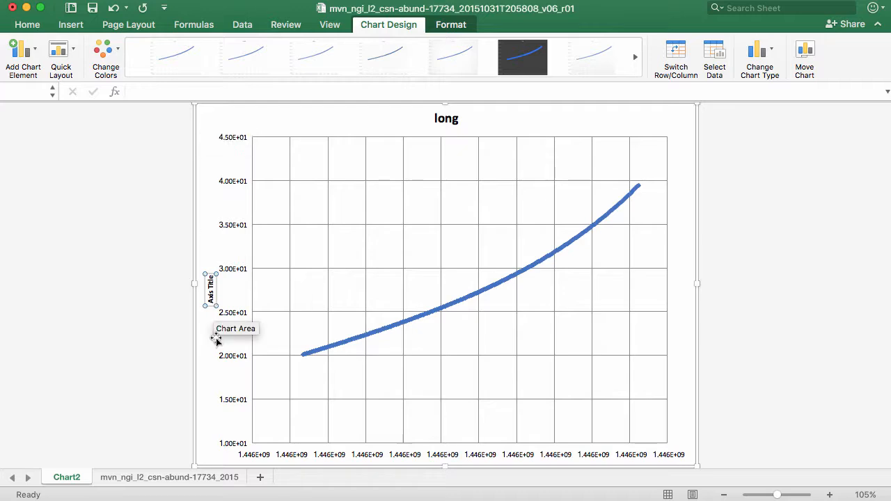
Replace the vertical axis title's placeholder text with Longitude
triple_click(210, 296)
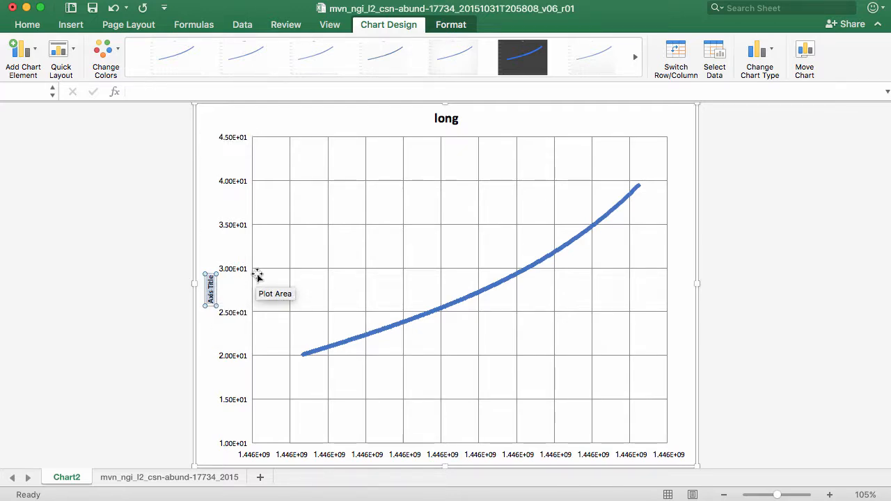
type("w")
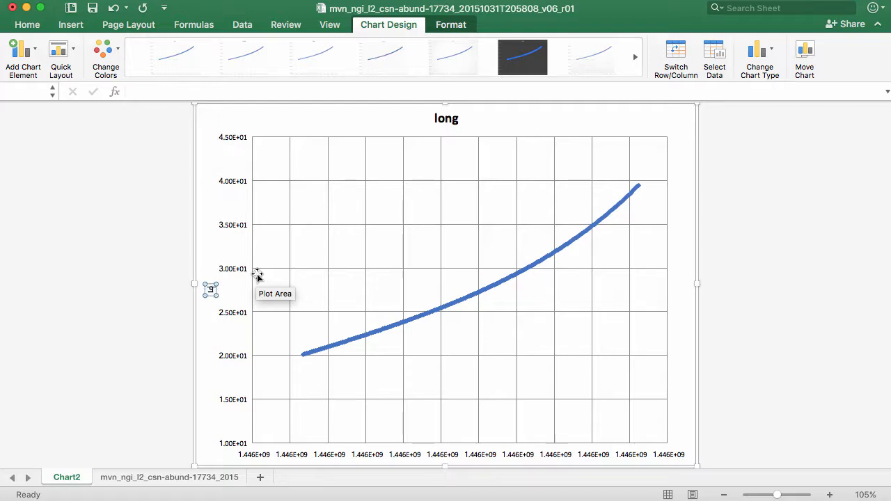
type("ongitud")
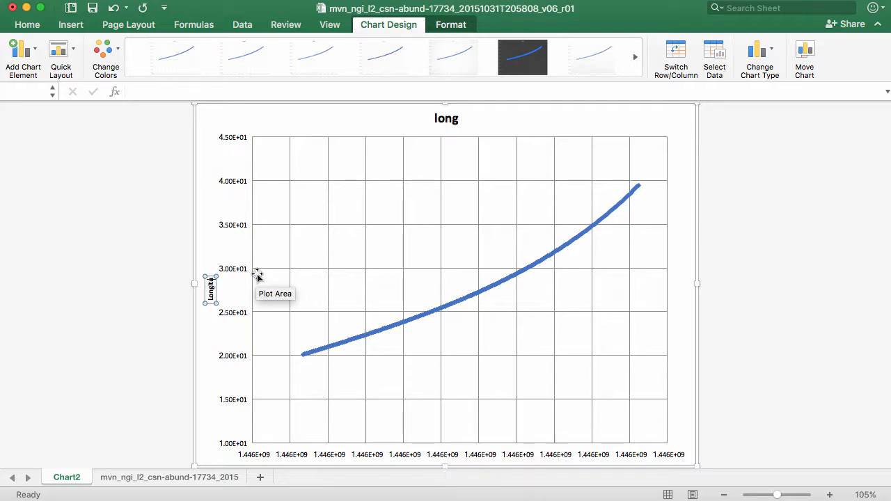
type("e")
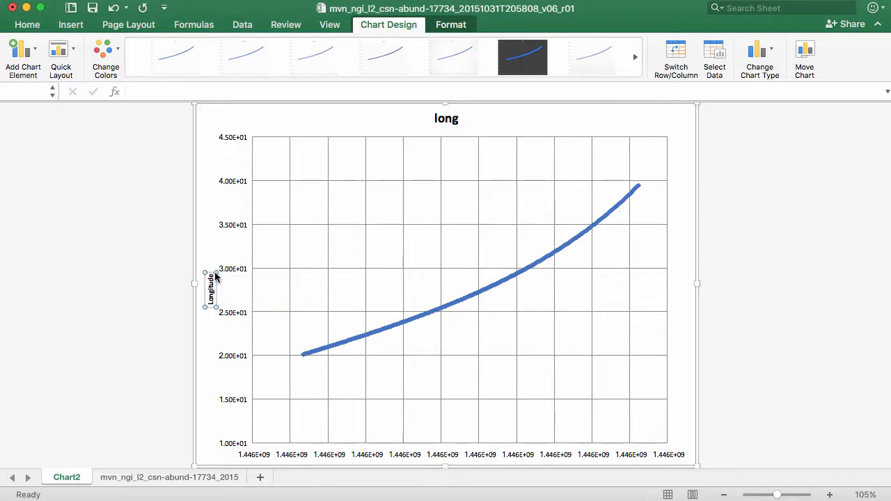
Enlarge the font of the vertical axis title Longitude
double_click(213, 273)
right_click(105, 293)
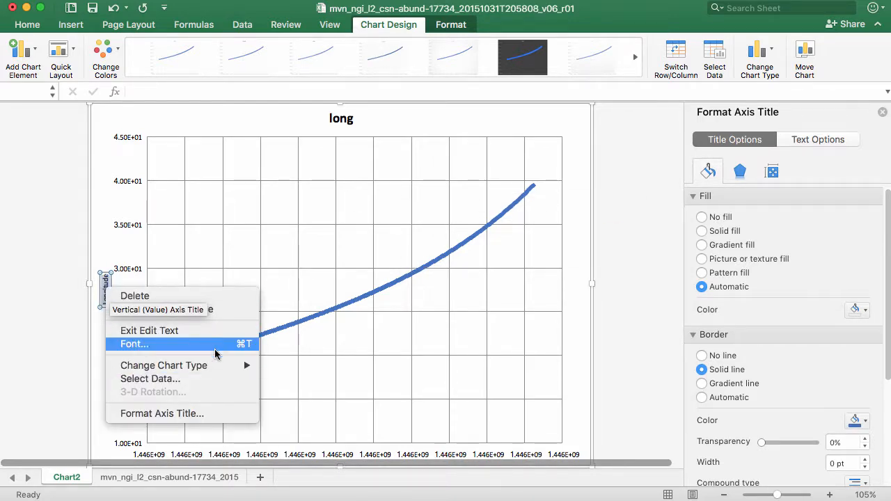
left_click(244, 346)
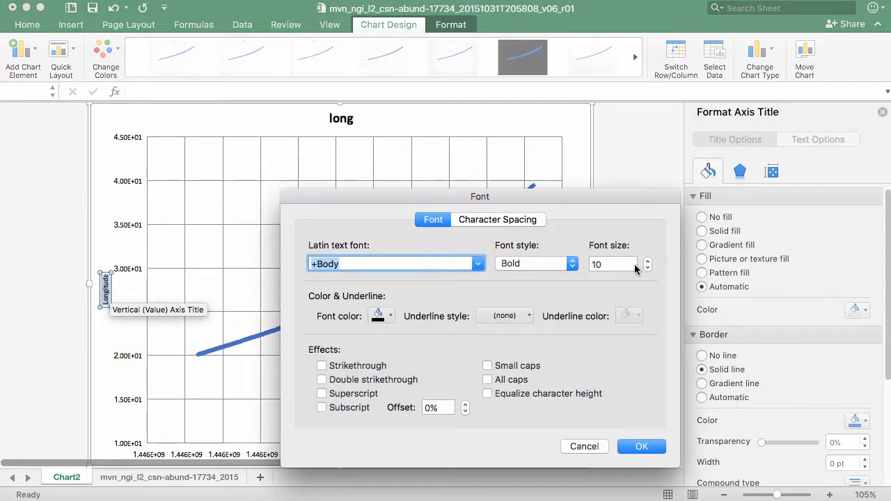
left_click(619, 264)
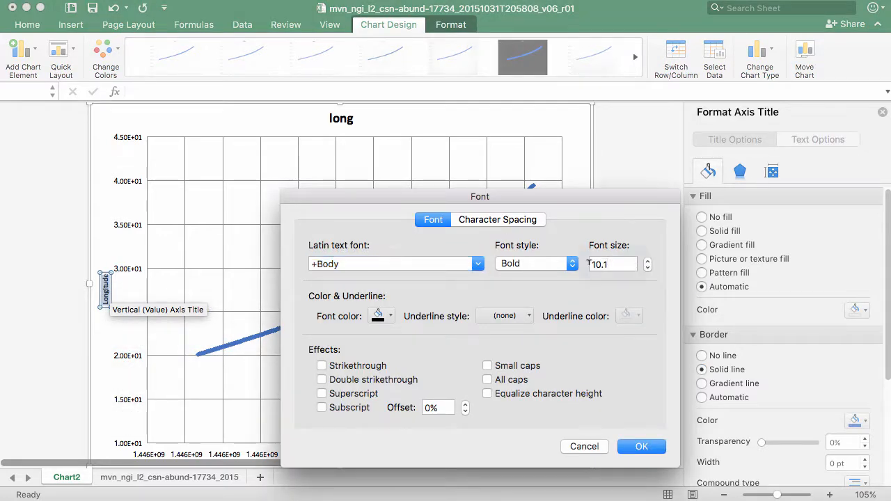
left_click(641, 446)
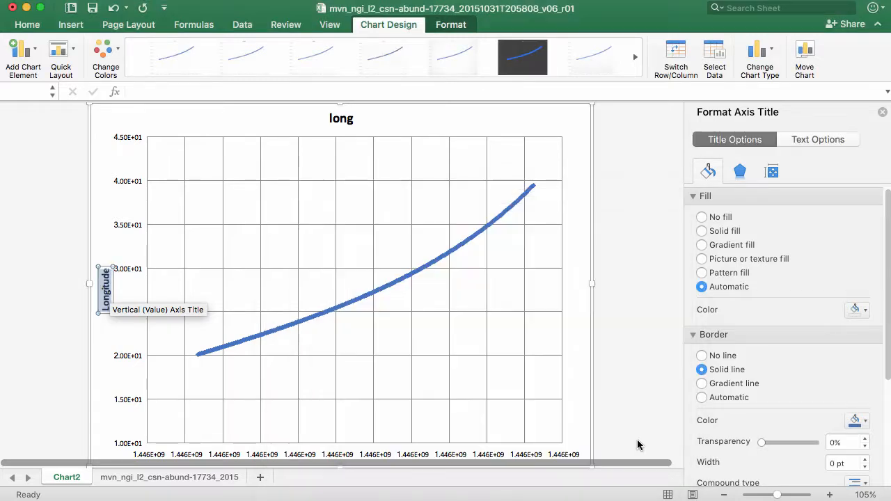
left_click(138, 137)
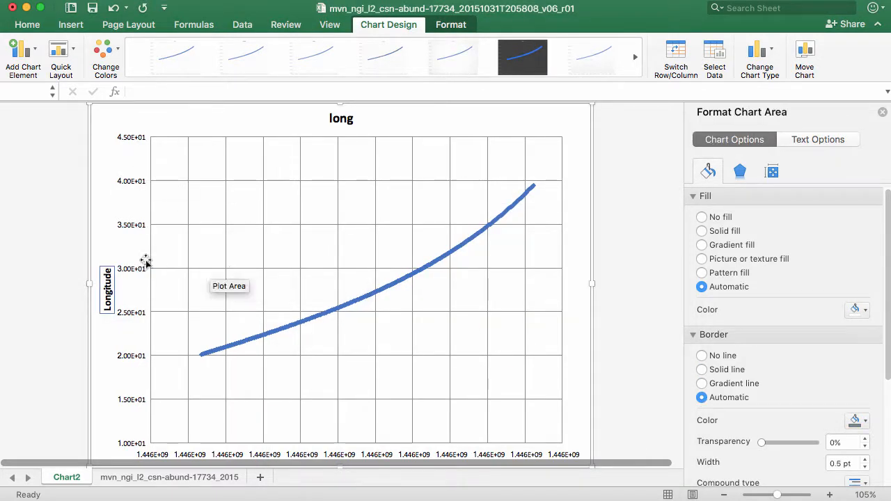
left_click(642, 274)
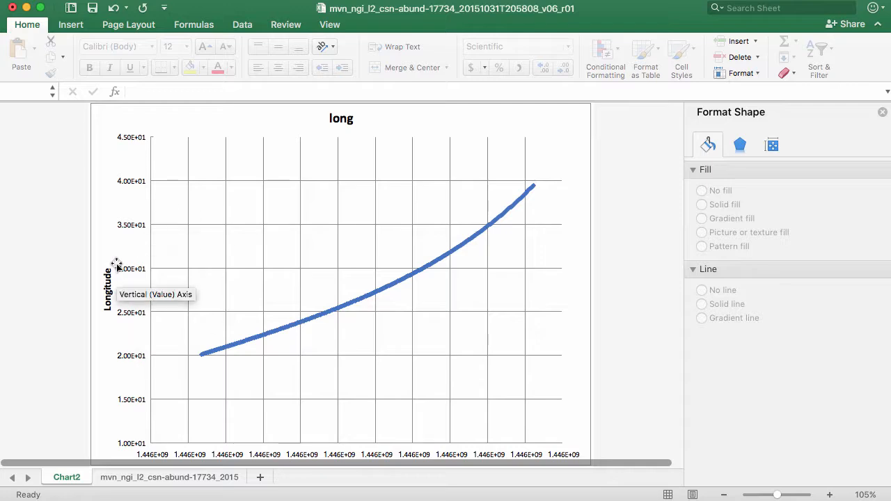
Add a primary horizontal axis title to the chart with the text Time (unix)
left_click(183, 247)
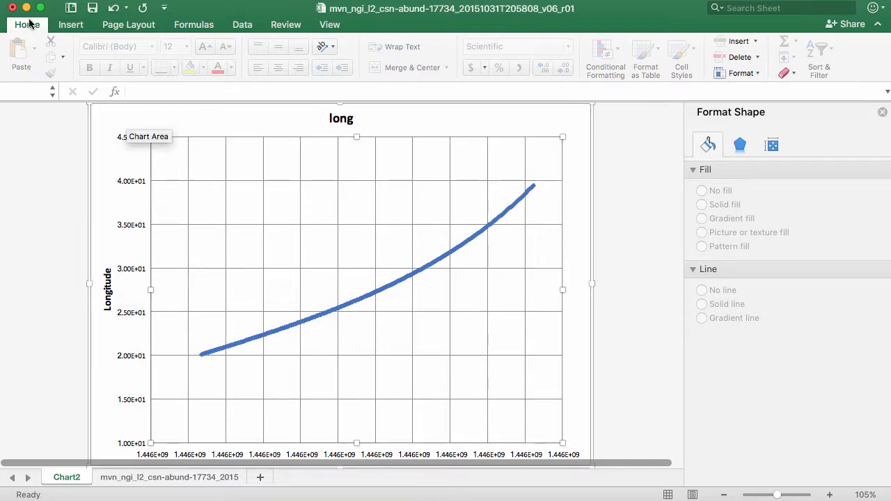
left_click(386, 25)
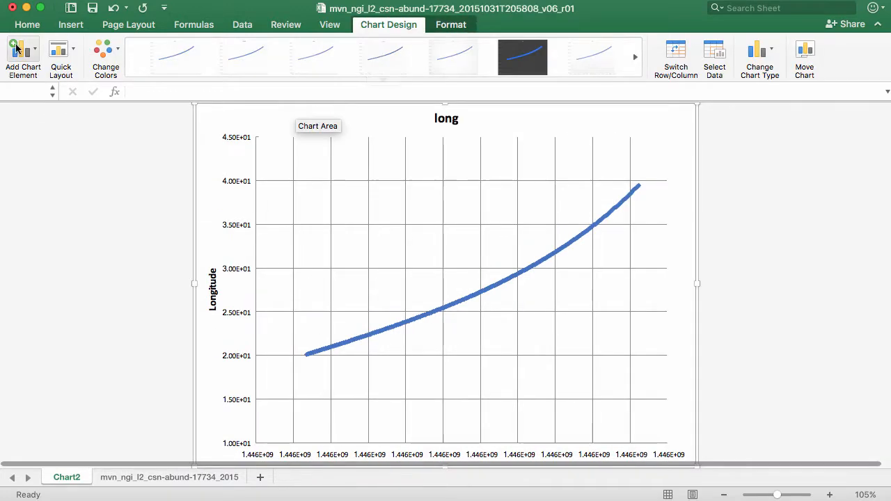
left_click(17, 49)
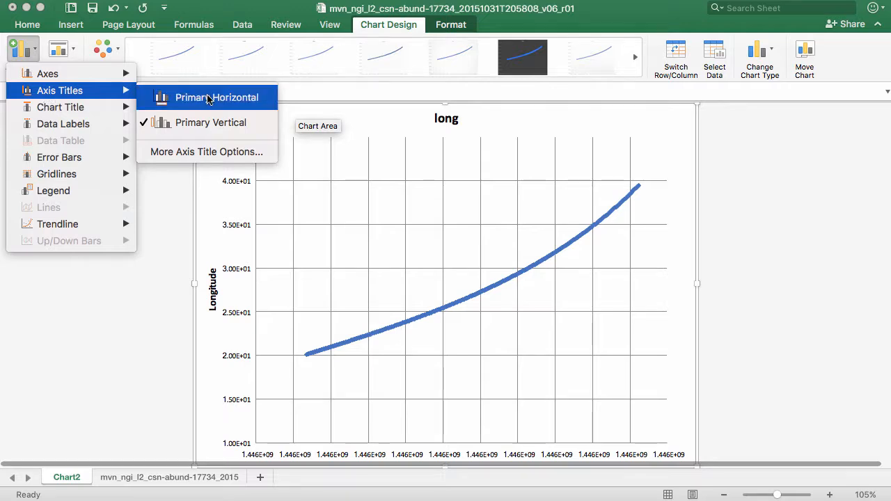
left_click(207, 99)
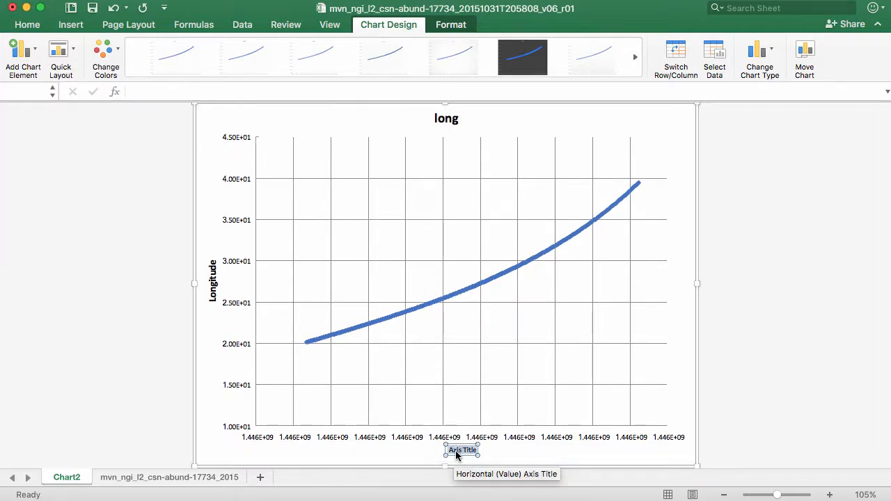
type("Time (unix")
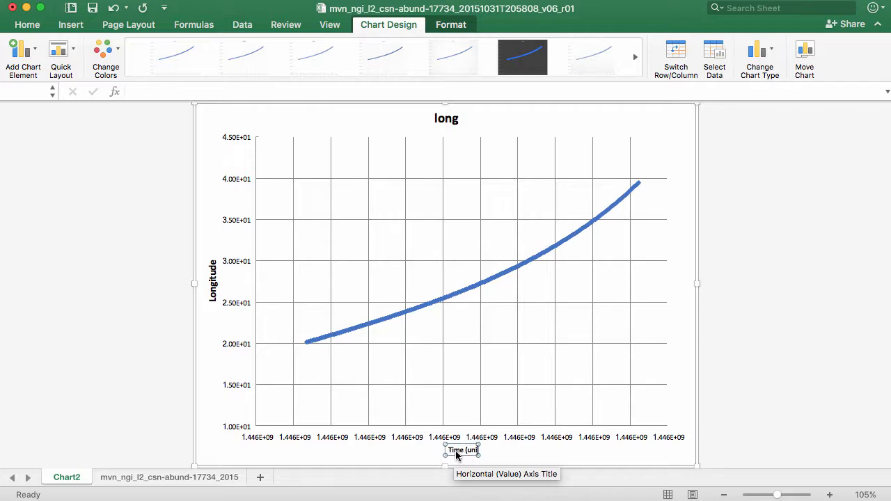
left_click(508, 453)
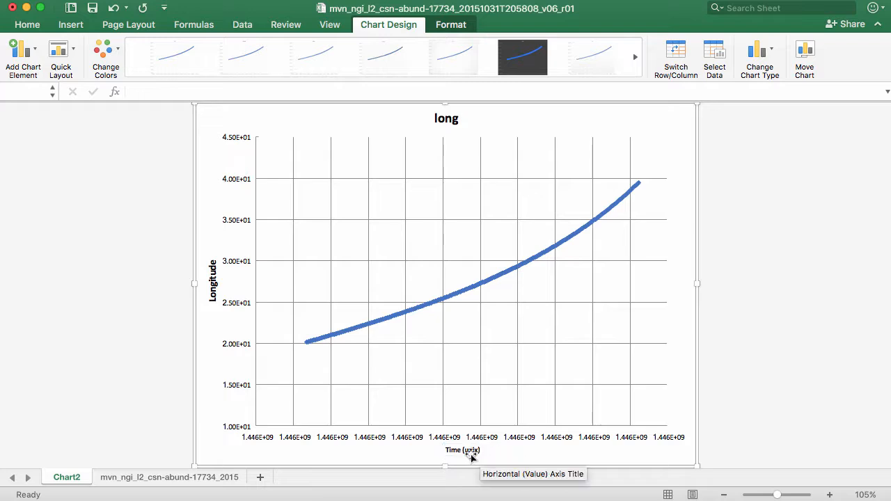
Set the font size of the horizontal axis title Time (unix) to 14
left_click(472, 455)
double_click(469, 450)
right_click(468, 451)
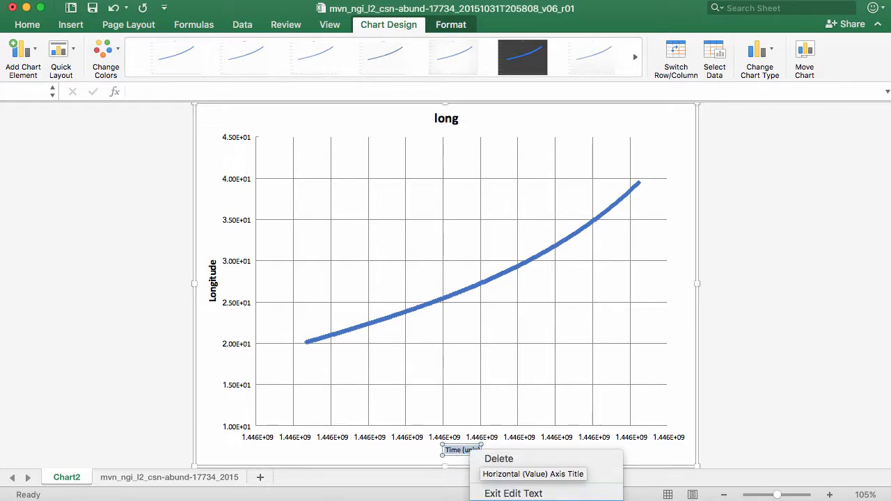
left_click(502, 500)
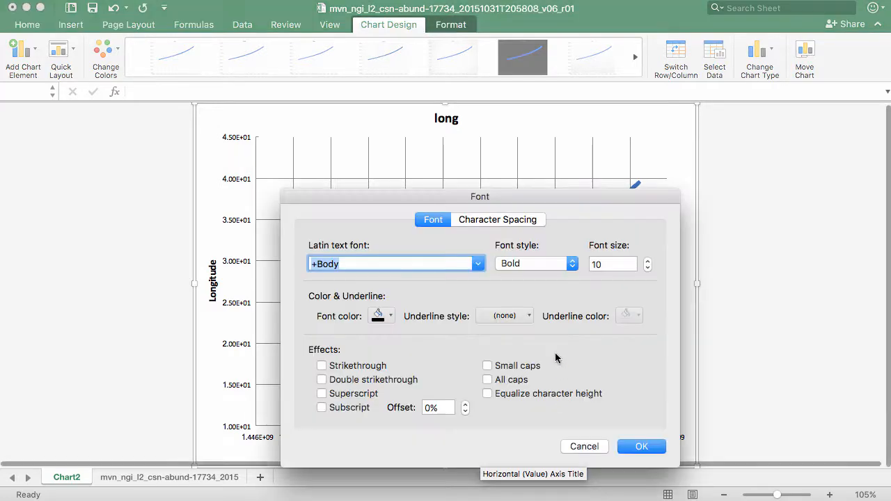
left_click_drag(616, 264, 573, 265)
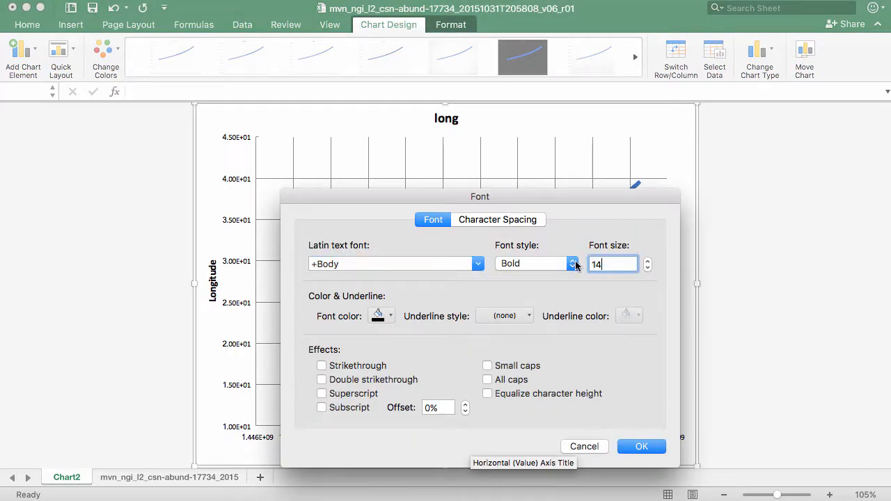
key("Return")
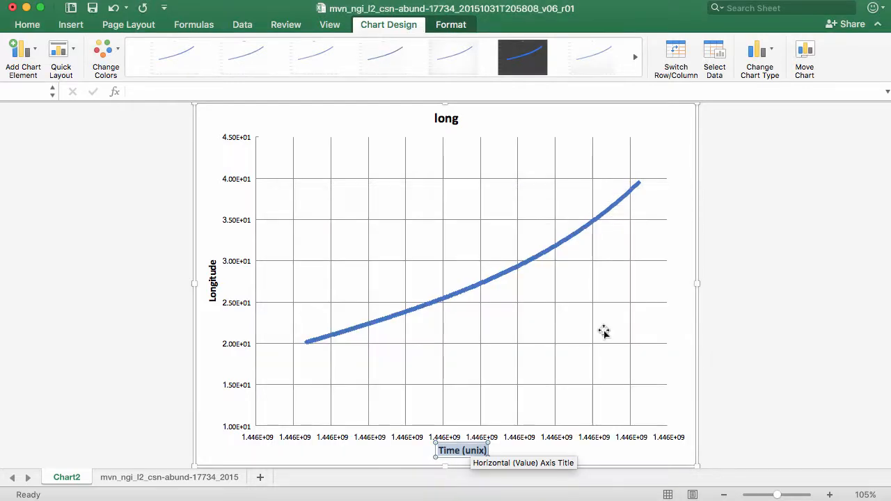
left_click(665, 450)
scroll(567, 361, "up", 1)
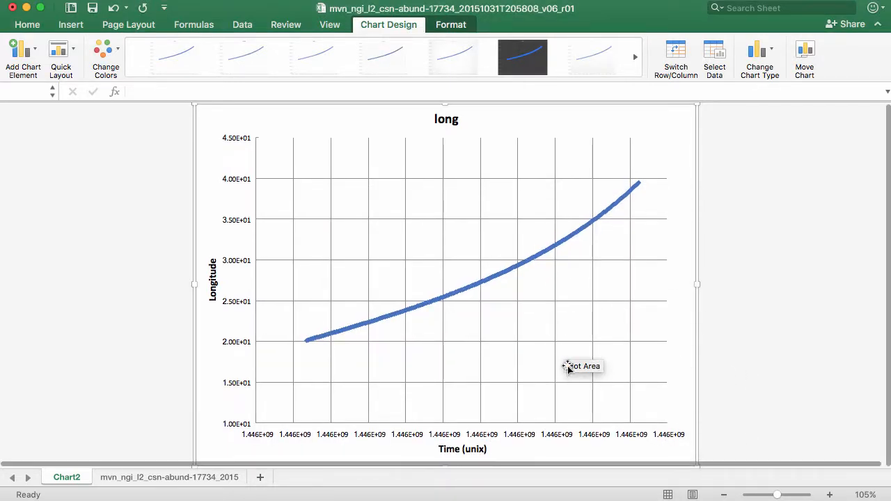
Replace the chart title's text with Longitude vs. Time
double_click(448, 122)
left_click(449, 121)
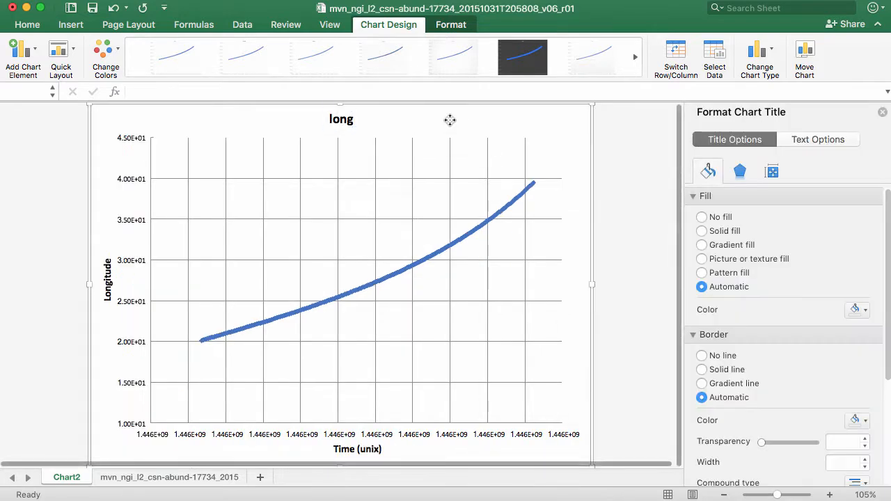
left_click(347, 122)
double_click(350, 123)
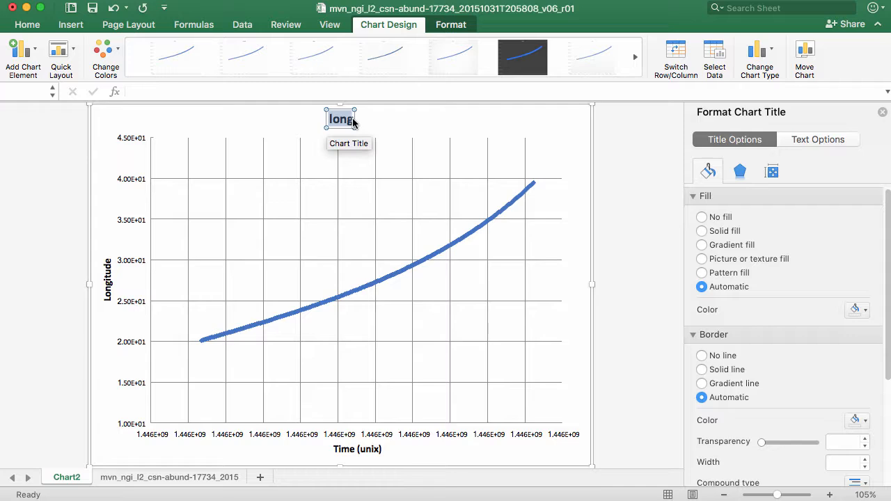
type("Longi")
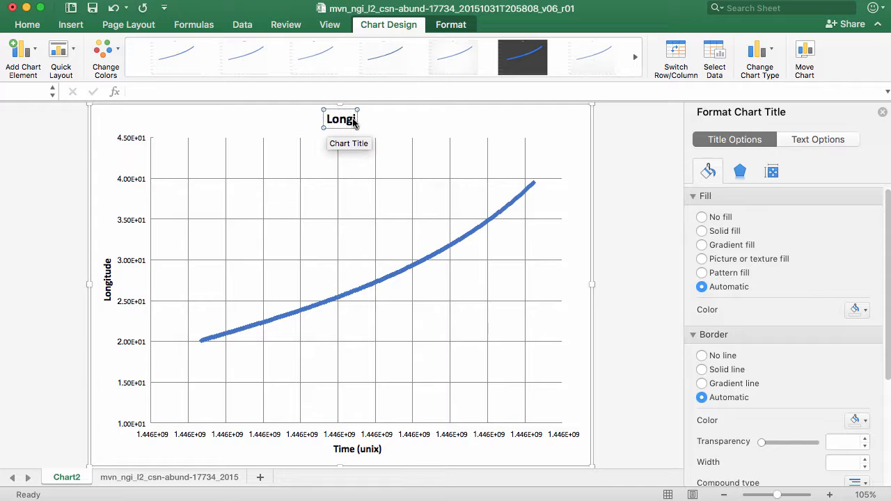
type("tude vs")
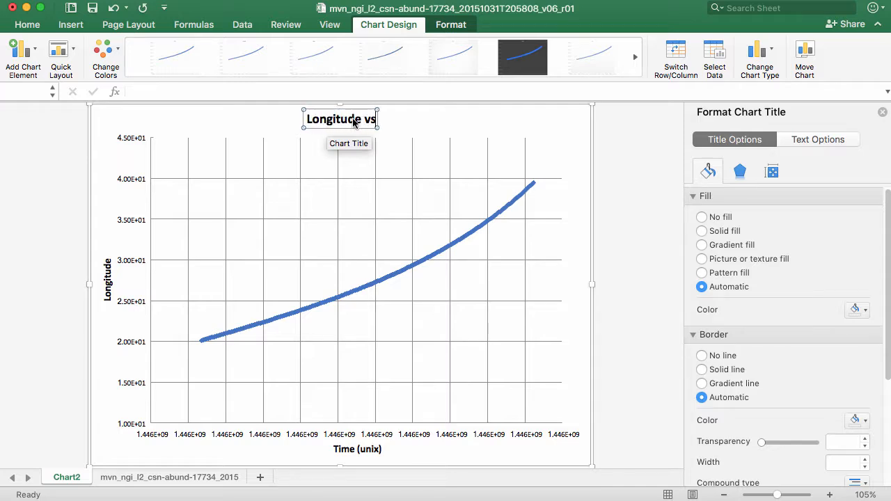
type(". Time")
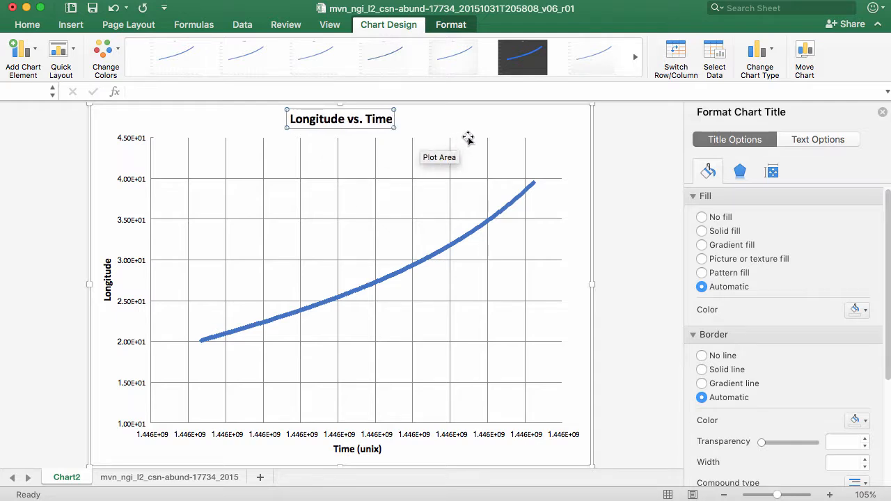
left_click(509, 123)
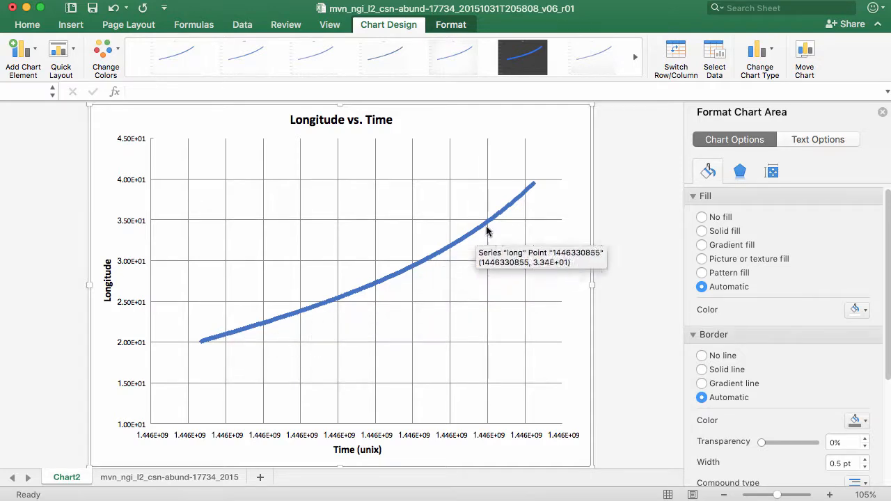
left_click(234, 337)
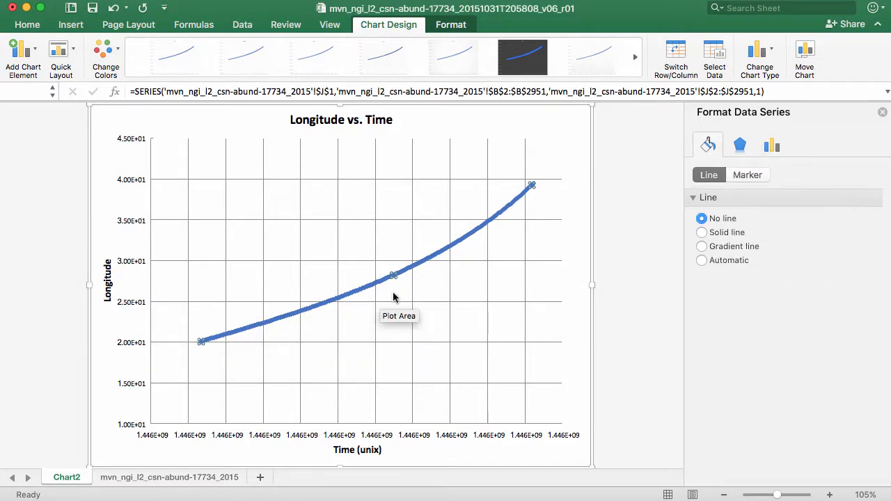
right_click(325, 314)
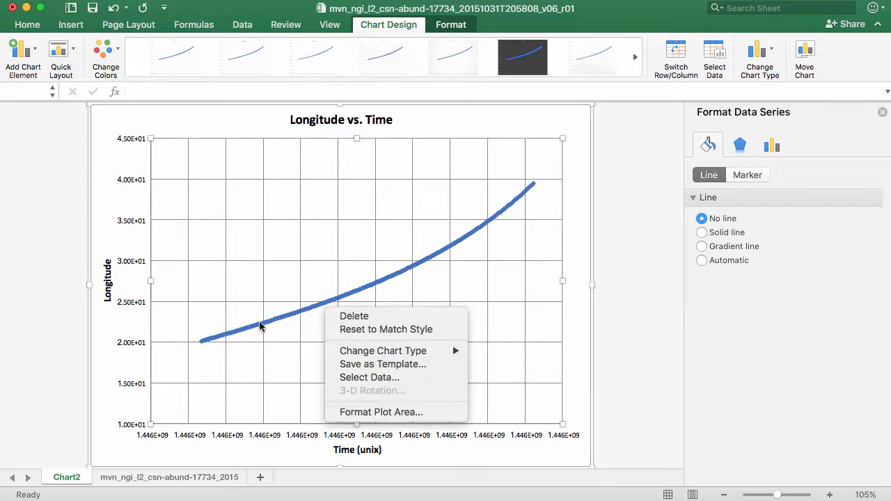
left_click(380, 412)
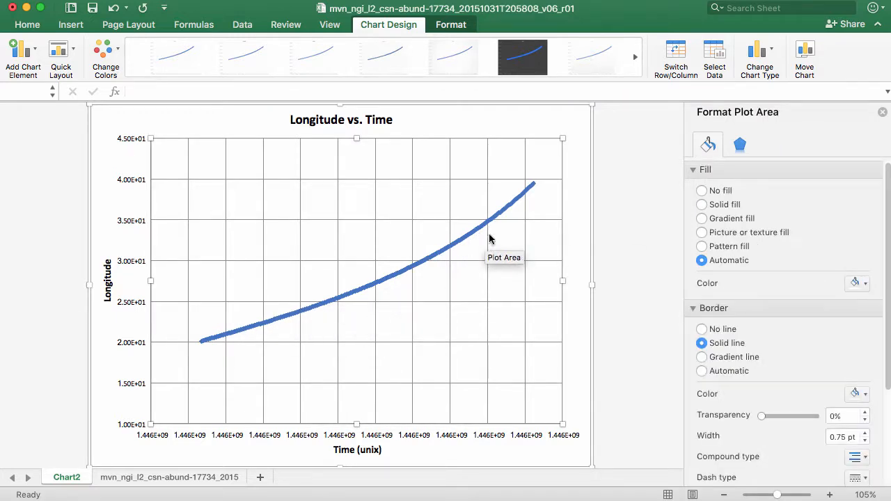
Change the marker border color of the longitude data series to orange
left_click(508, 208)
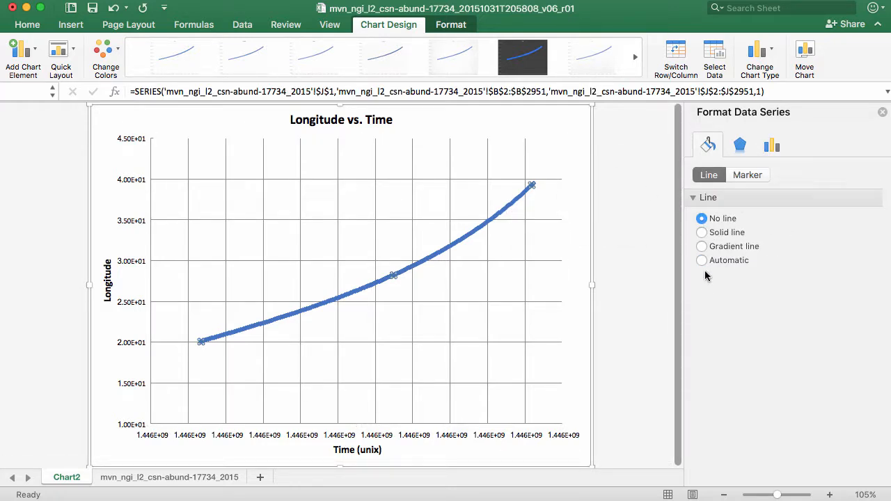
left_click(747, 175)
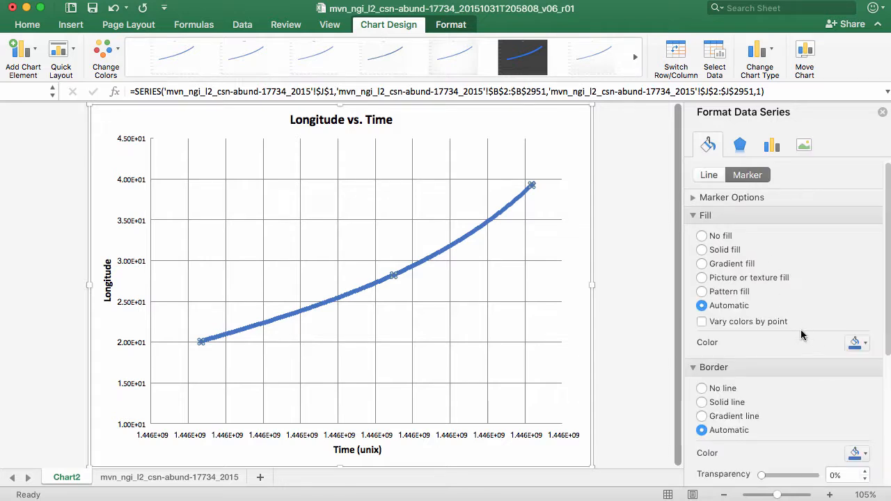
scroll(741, 304, "down", 1)
scroll(741, 319, "down", 1)
left_click(856, 351)
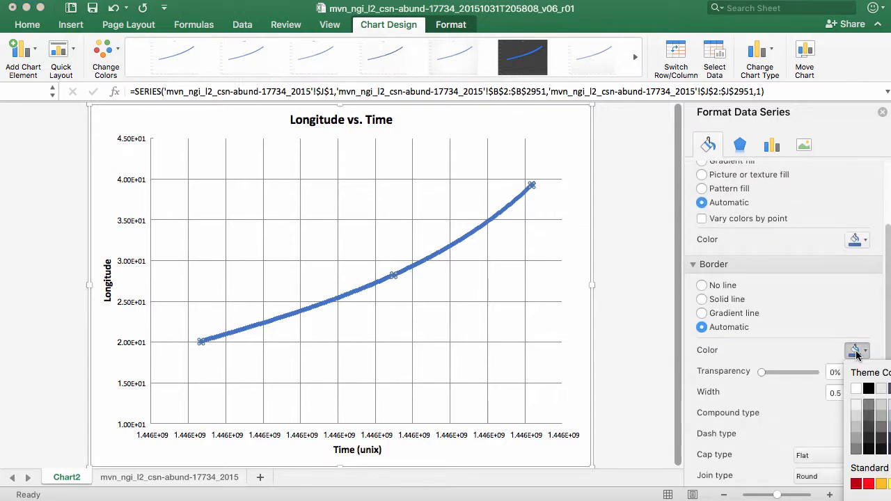
left_click(890, 388)
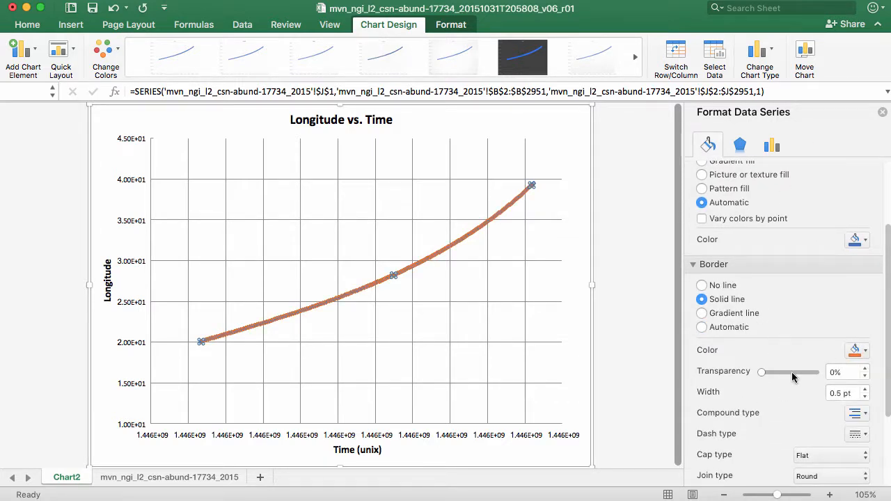
Set the marker border width of the longitude data series to 0.25 pt
scroll(797, 364, "down", 1)
left_click(866, 374)
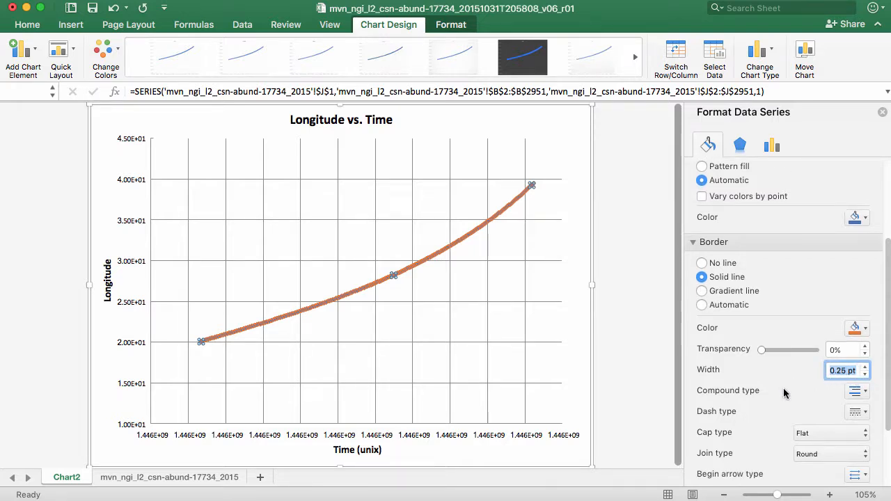
scroll(784, 392, "down", 1)
scroll(812, 341, "down", 1)
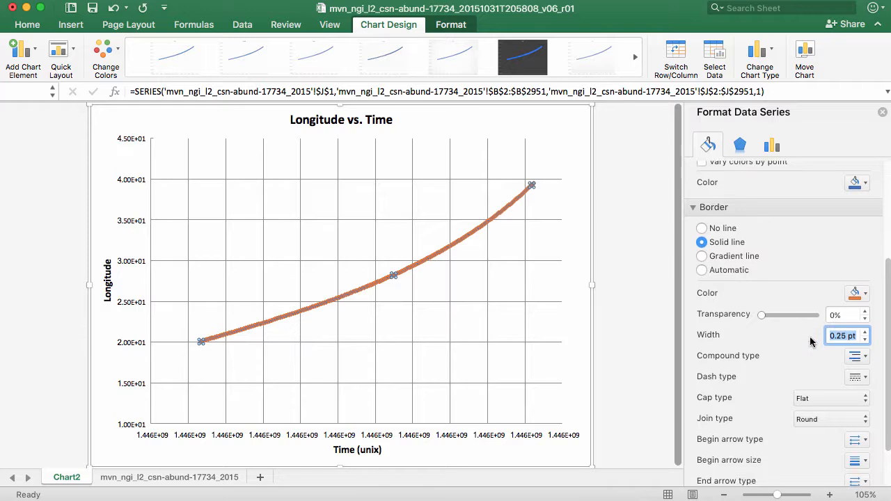
scroll(776, 343, "down", 2)
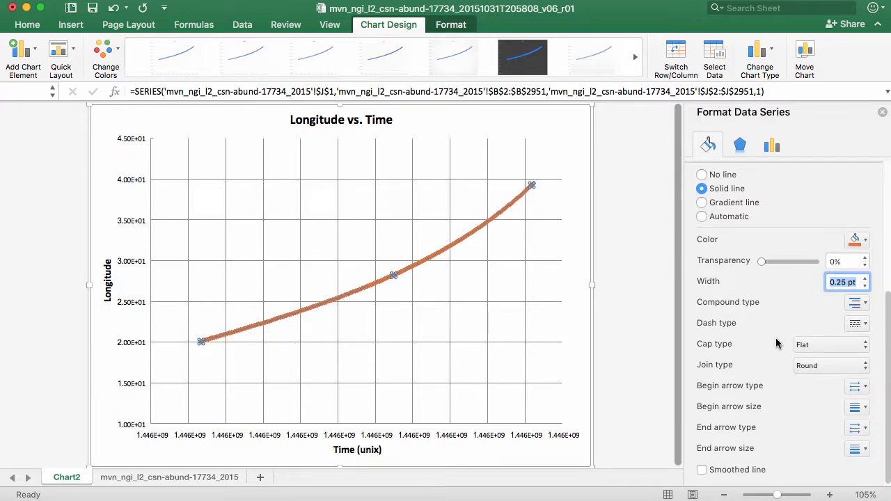
Fill the markers of the longitude data series with solid orange to match their border
scroll(776, 349, "up", 6)
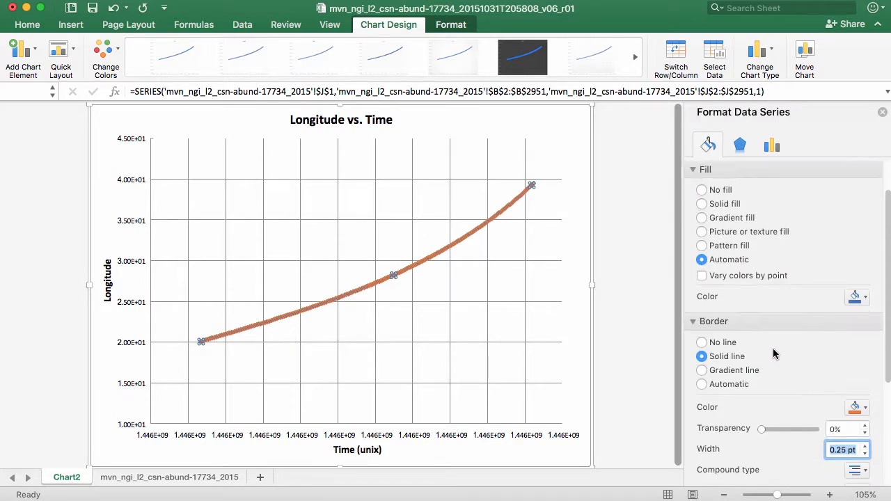
left_click(855, 298)
left_click(890, 336)
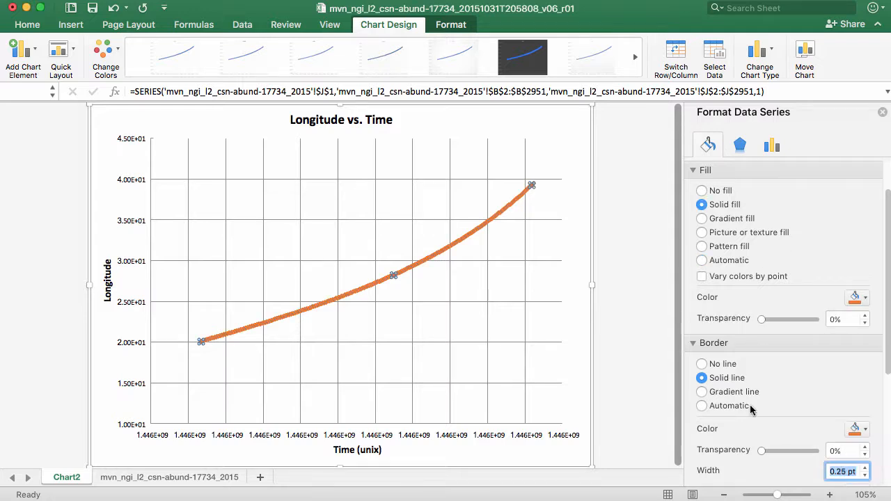
Delete the leftover embedded longitude chart from the mvn_ngi_l2_csn-abund-17734_2015 data sheet and close the formatting pane
left_click(614, 235)
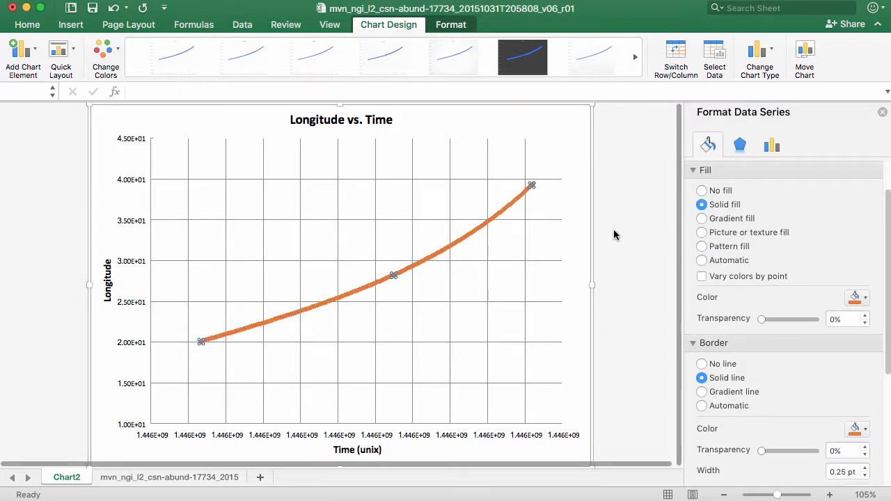
left_click(610, 203)
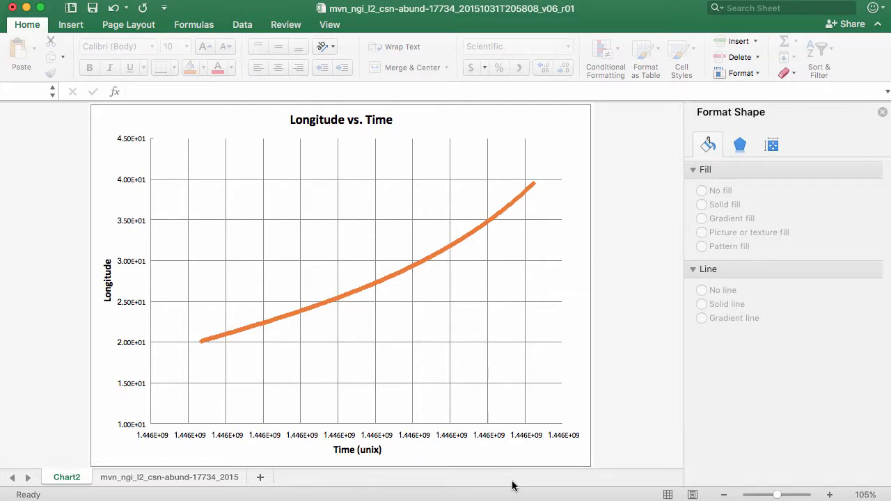
left_click(146, 477)
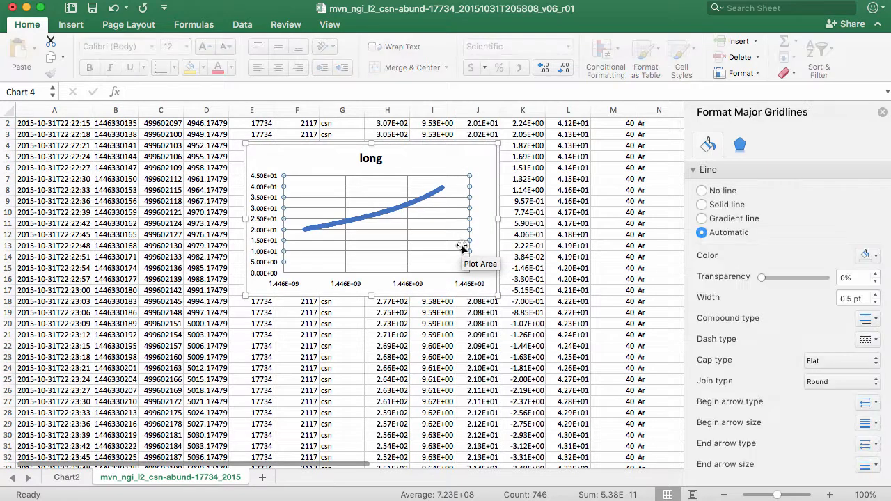
key("Delete")
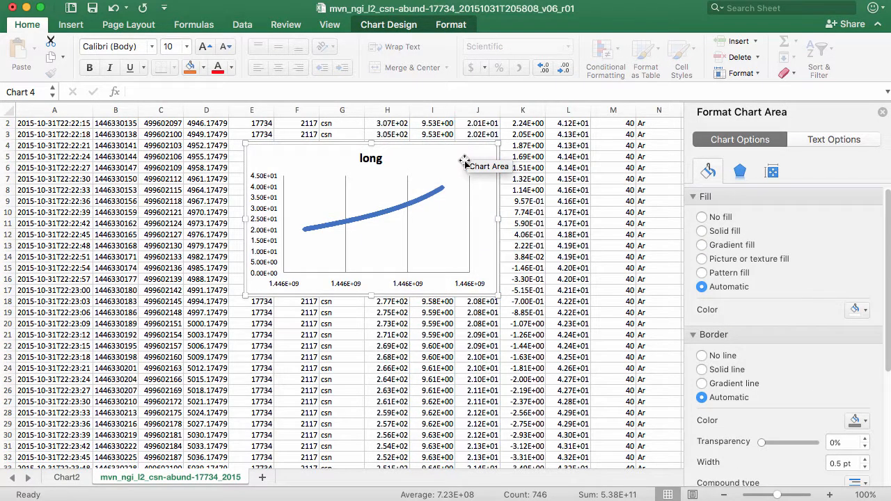
key("Delete")
scroll(589, 328, "up", 1)
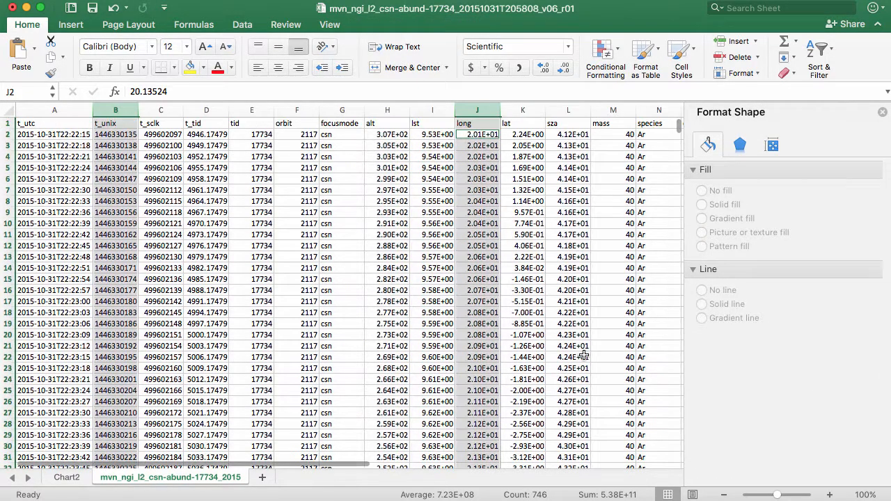
left_click(883, 113)
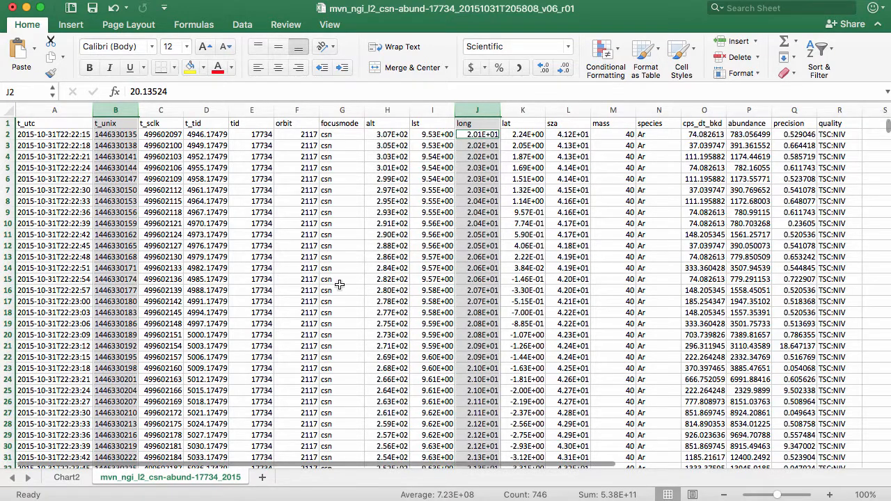
Insert a scatter chart of the alt and abundance columns (H and P) and reposition it higher on the data sheet
left_click(56, 110)
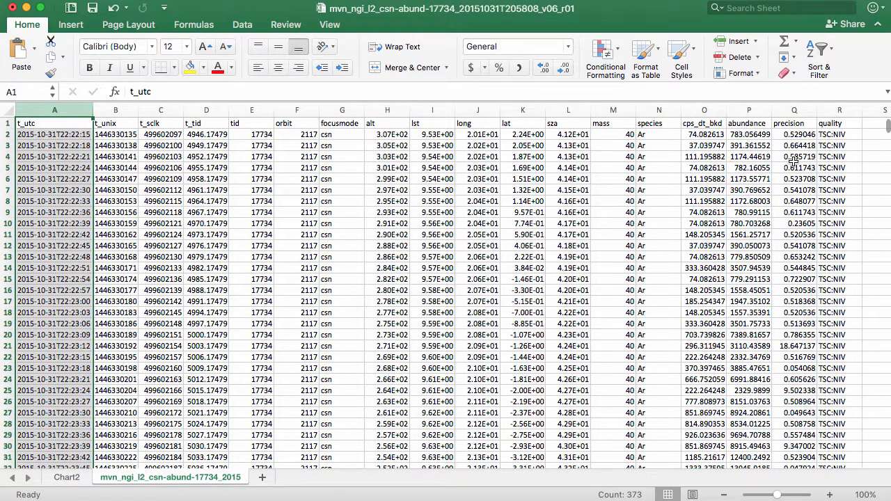
left_click(387, 110)
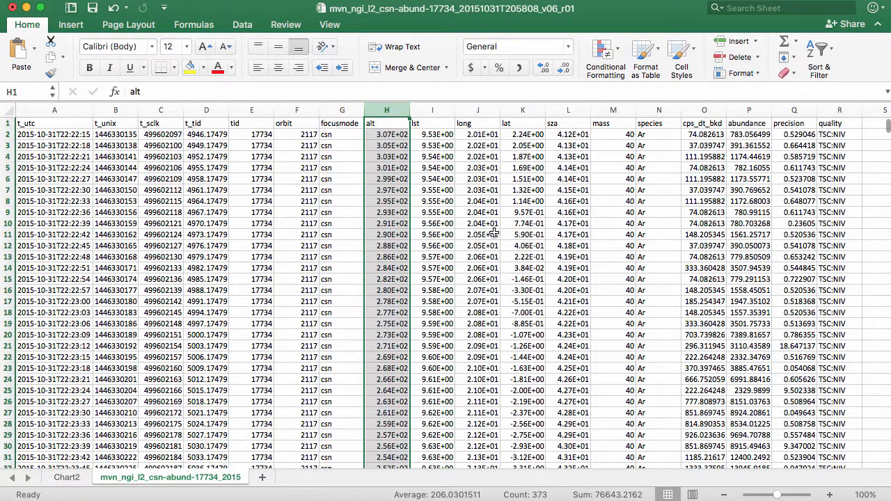
left_click(749, 110, "super")
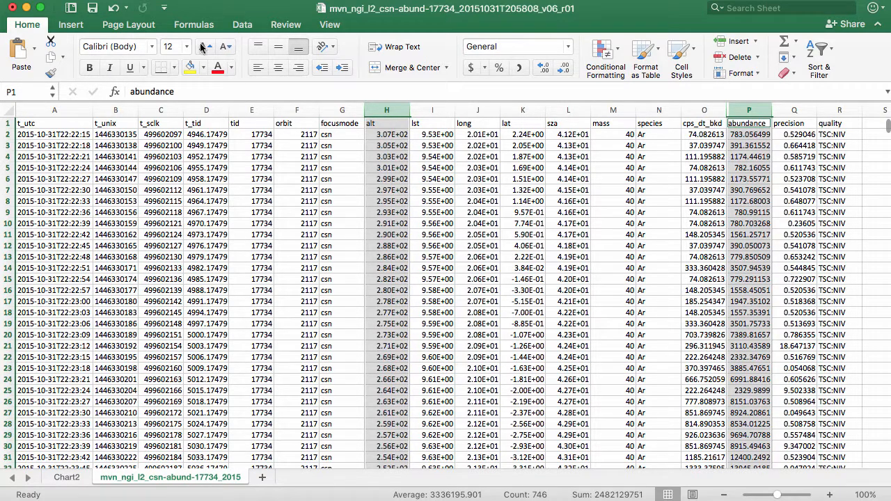
left_click(241, 25)
left_click(73, 25)
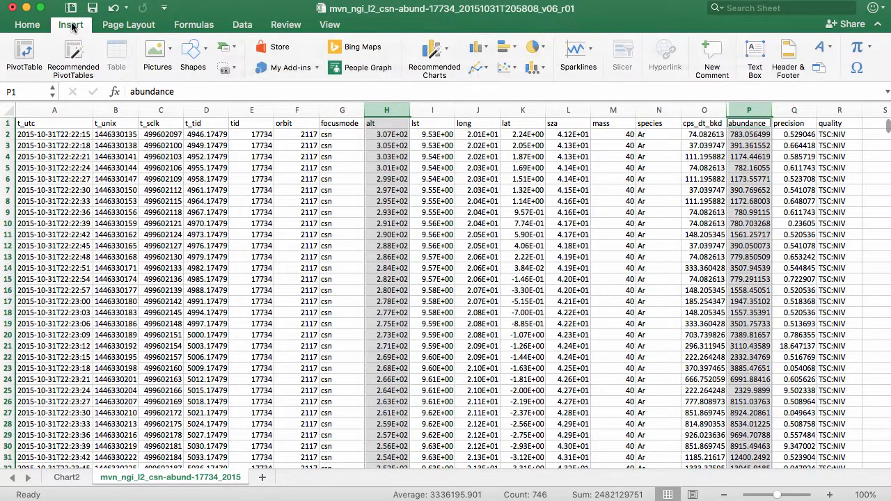
left_click(507, 74)
left_click(518, 118)
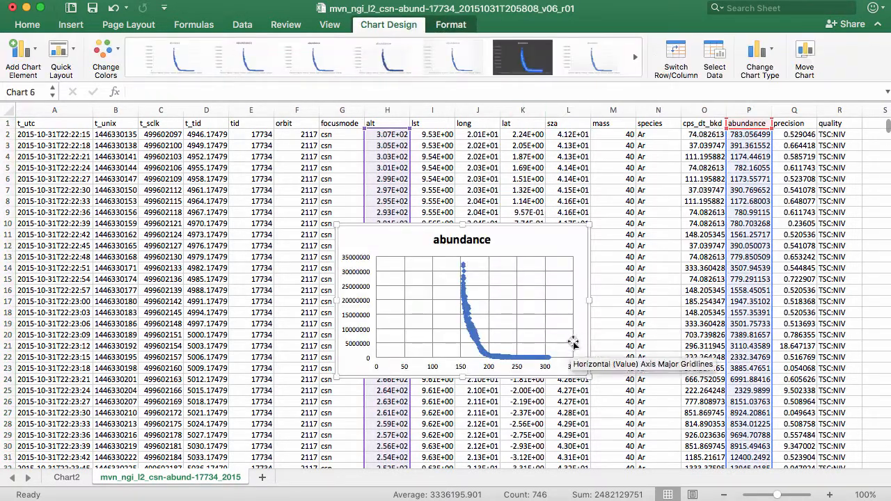
left_click_drag(562, 243, 506, 180)
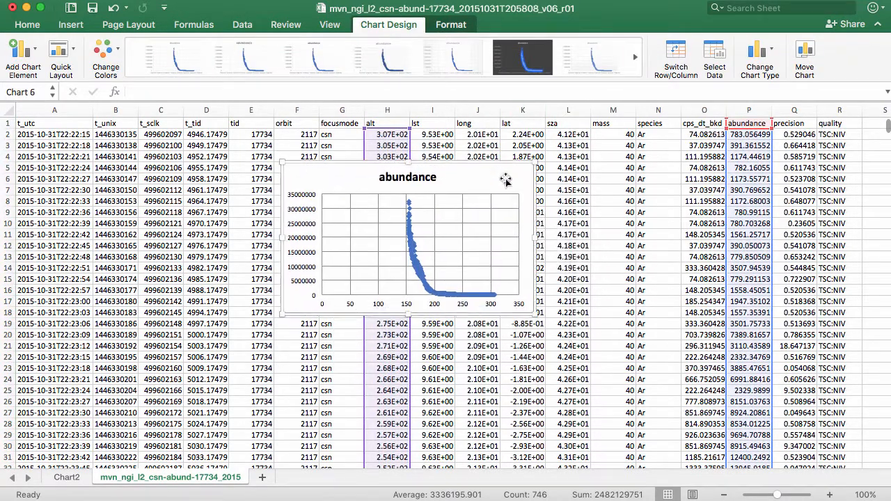
right_click(524, 286)
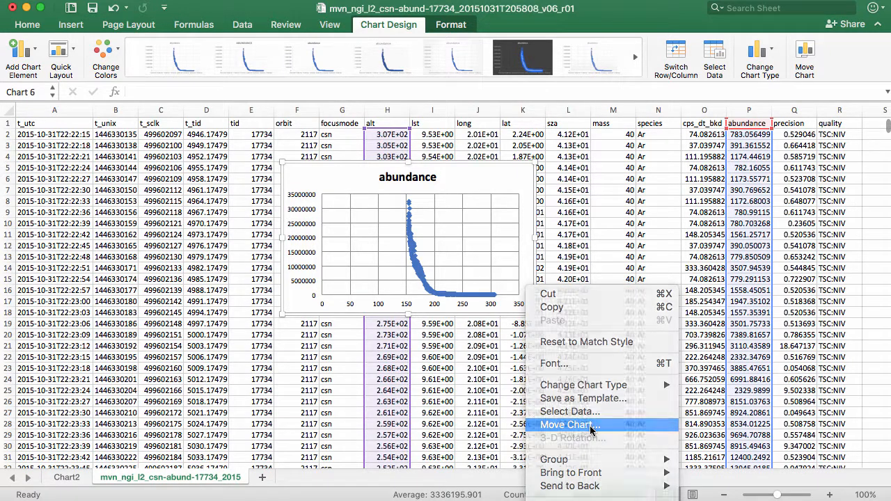
left_click(569, 425)
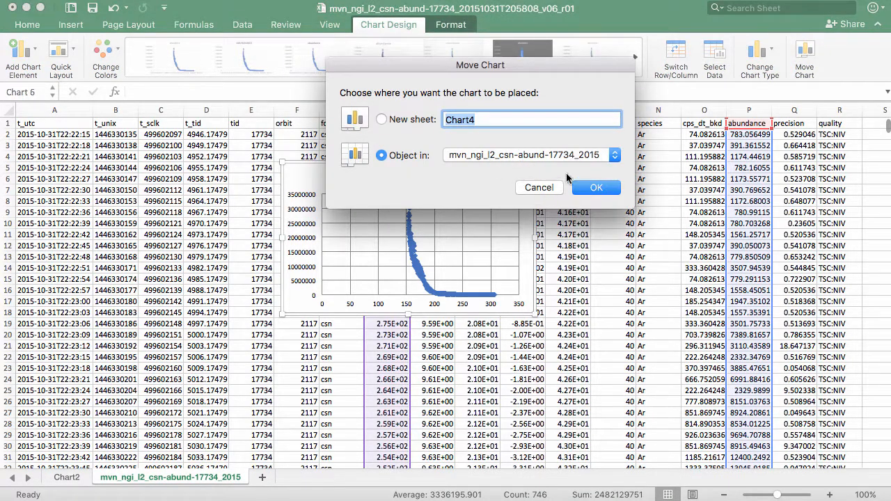
left_click(577, 193)
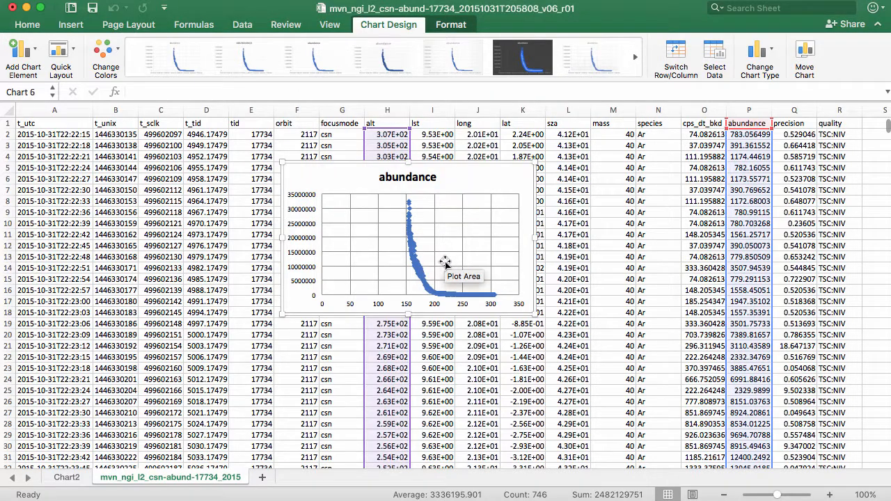
Move the abundance chart to its own new sheet named Chart4
right_click(494, 178)
left_click(538, 316)
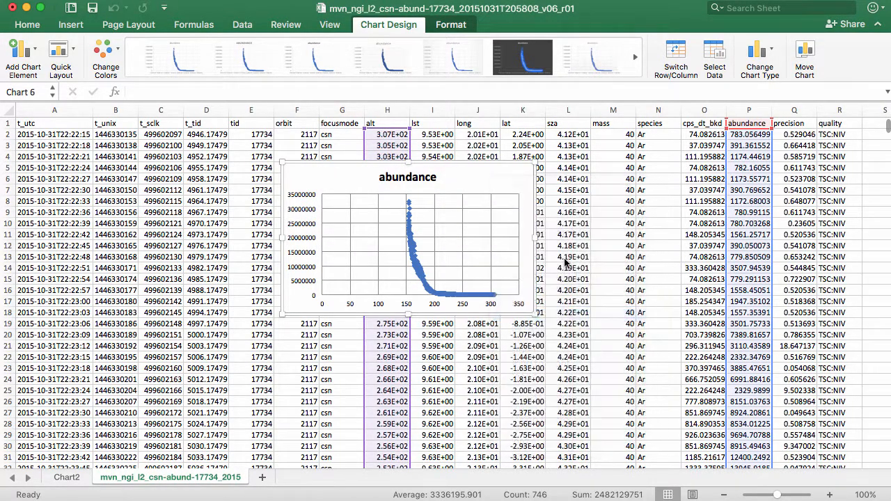
left_click(577, 193)
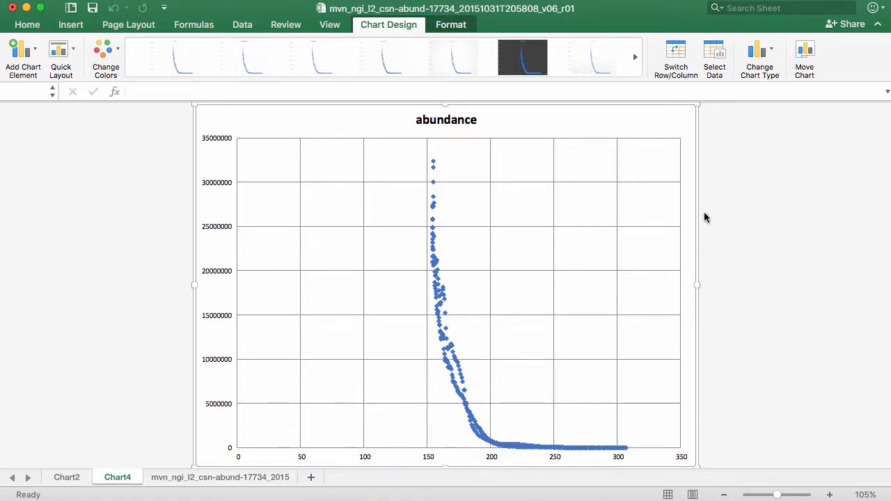
Try to switch the rows and columns of the abundance chart
left_click(679, 45)
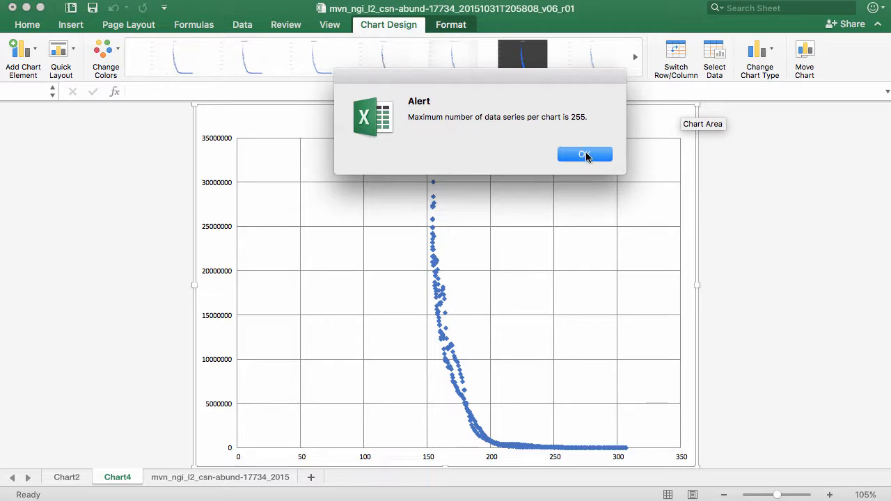
left_click(585, 155)
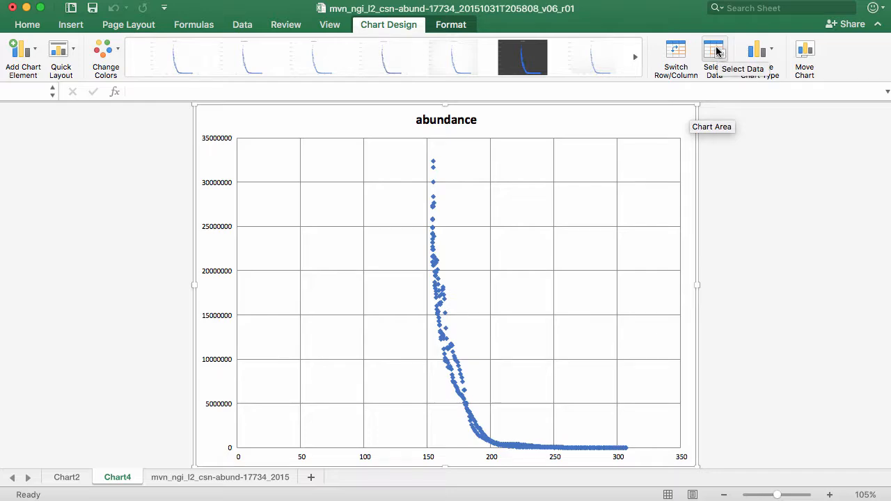
Try to set the Y values of the abundance series to the whole alt column H in the chart's data source
left_click(719, 50)
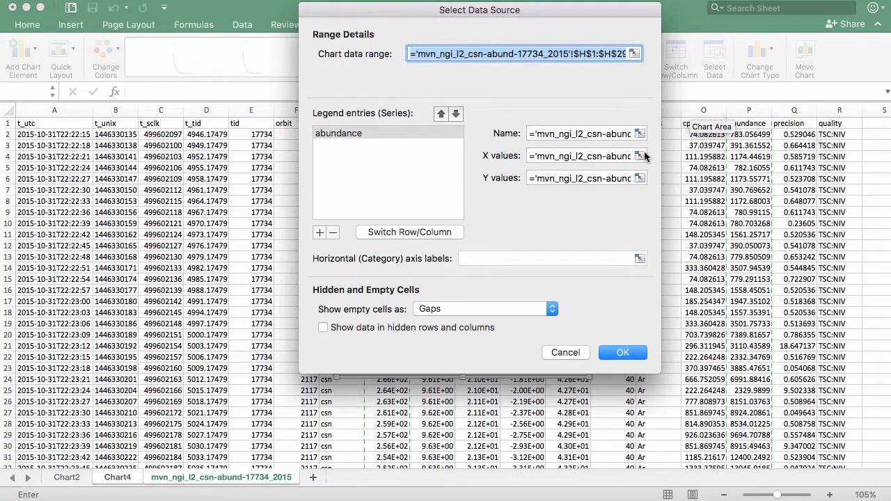
left_click(594, 183)
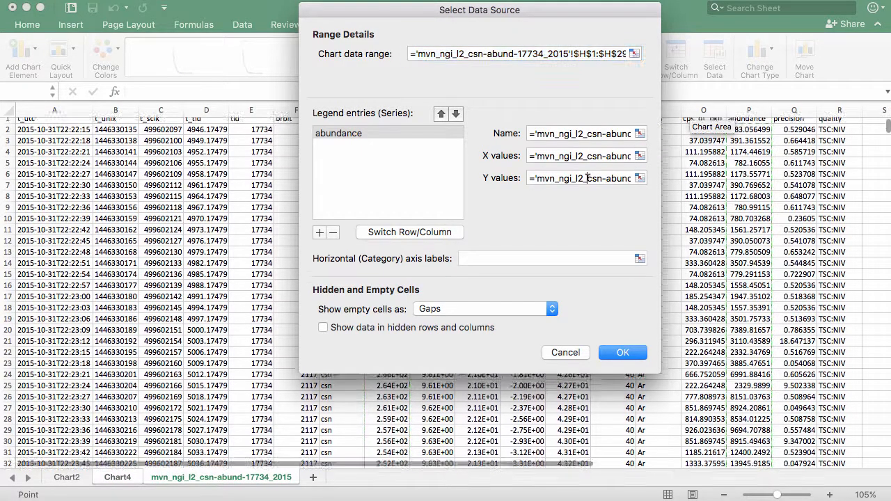
left_click(640, 178)
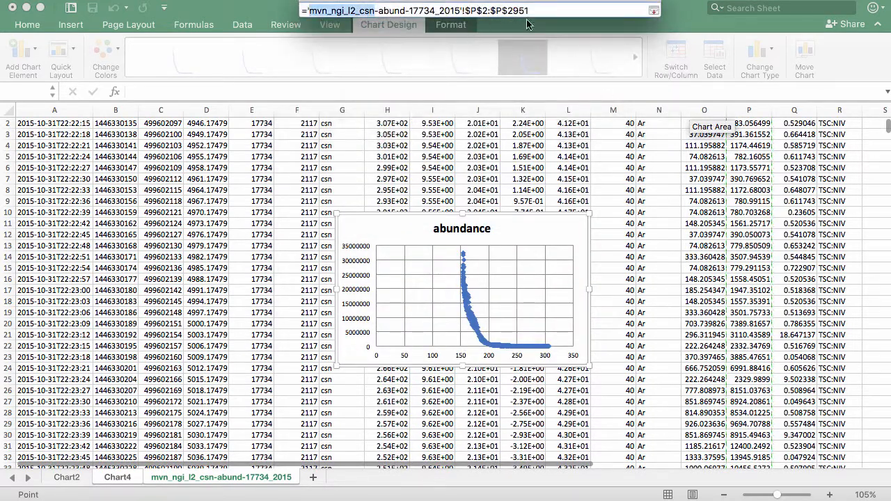
left_click_drag(530, 11, 302, 11)
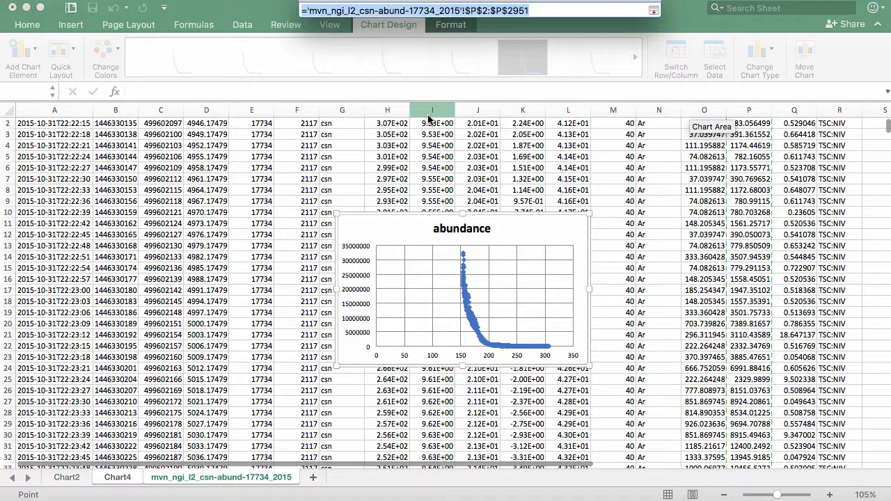
scroll(402, 139, "up", 1)
left_click(395, 111)
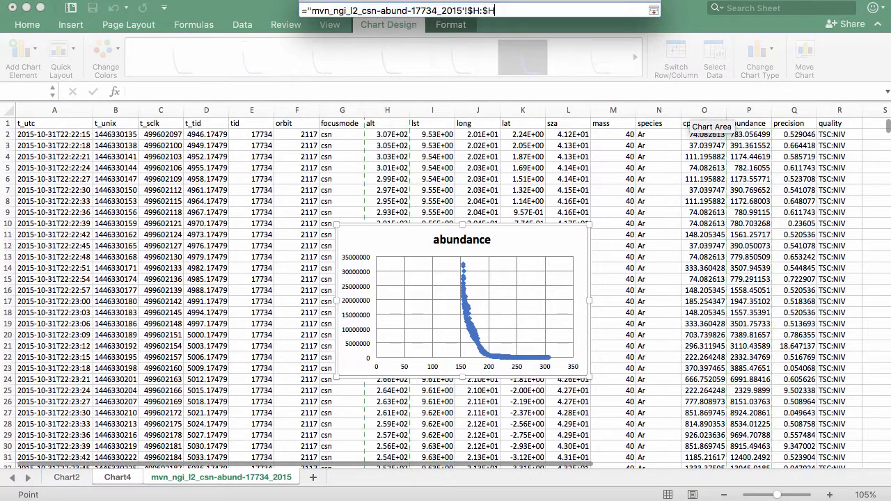
left_click(655, 10)
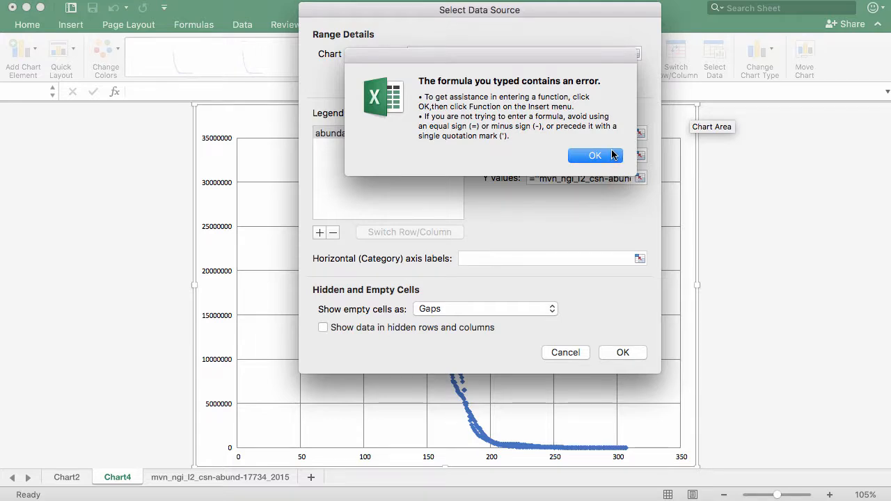
left_click(613, 154)
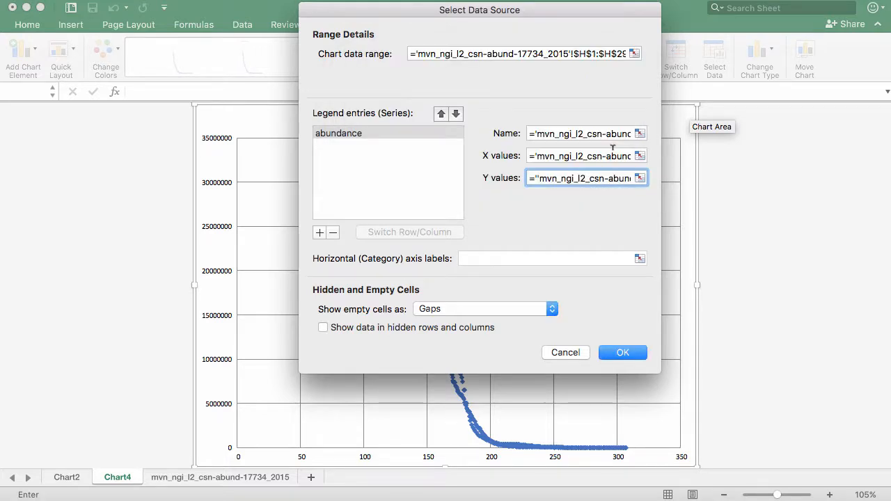
Set the X values of the abundance series to the whole abundance column P and apply the data source changes
left_click(640, 178)
left_click(607, 160)
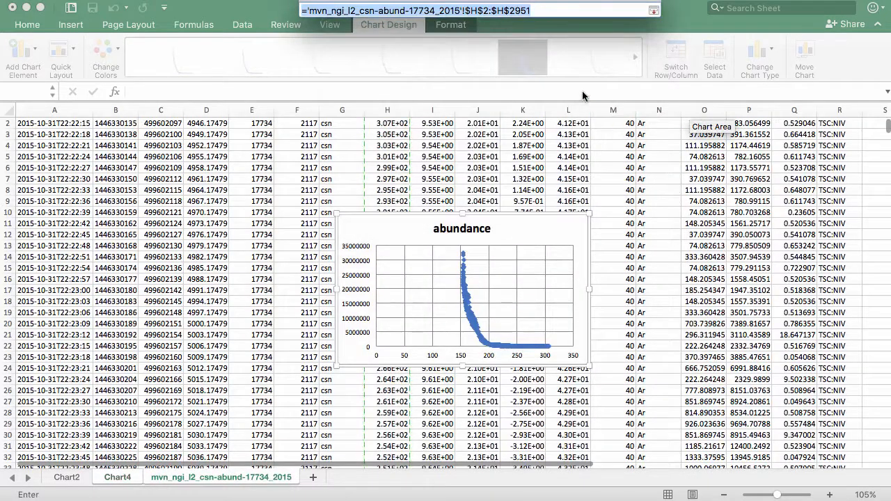
left_click_drag(533, 9, 247, 12)
left_click(744, 112)
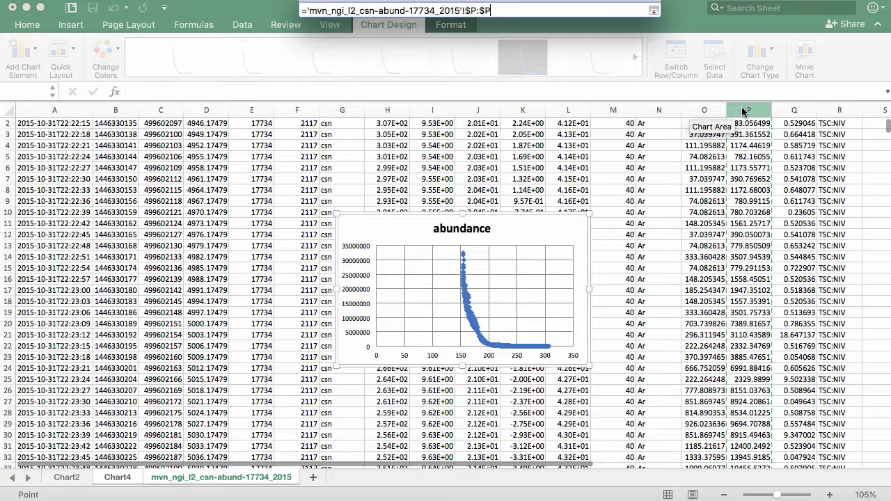
left_click(653, 11)
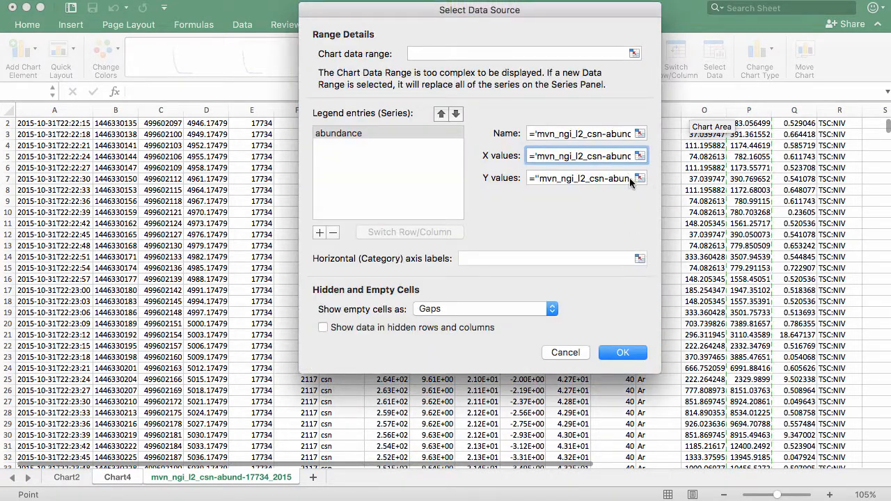
left_click(629, 178)
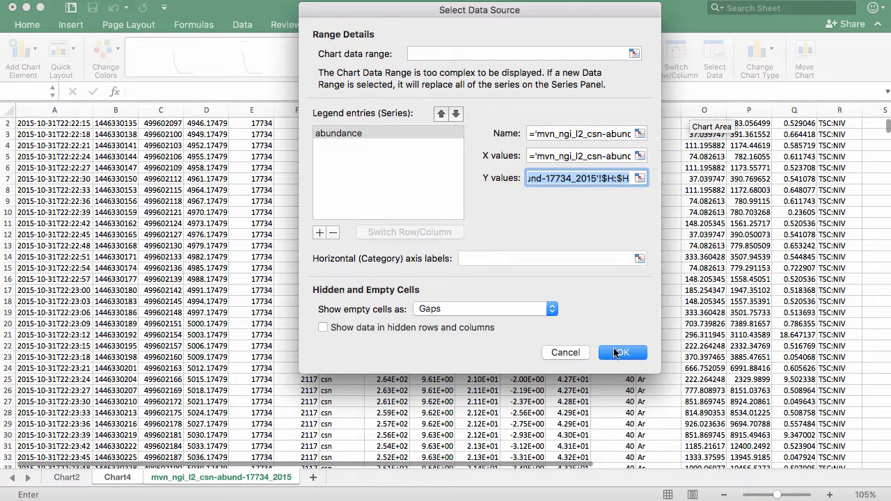
left_click(622, 352)
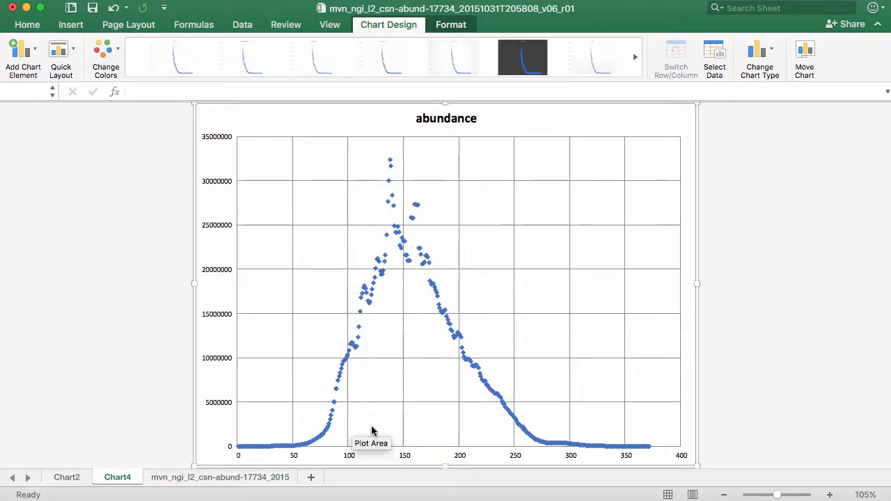
Try to set the X values of Chart4's abundance series to the whole abundance column P in the data source
left_click(712, 60)
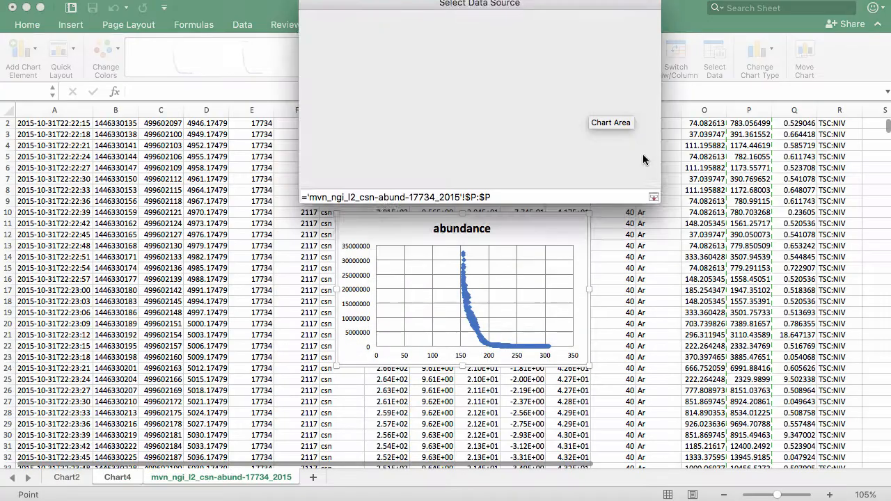
left_click_drag(503, 7, 270, 5)
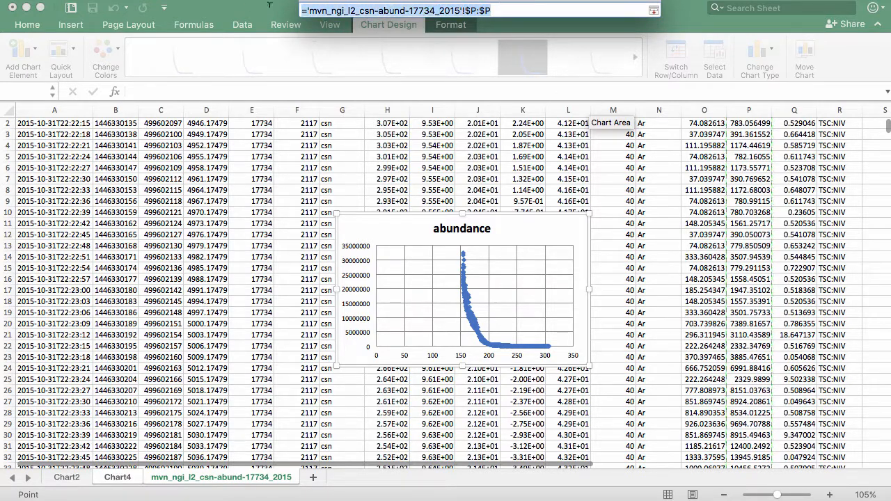
scroll(757, 120, "up", 1)
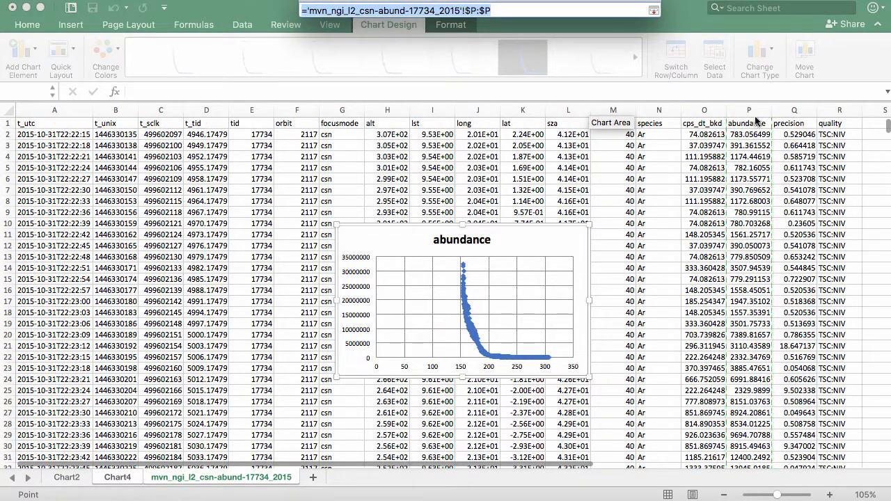
left_click(757, 113)
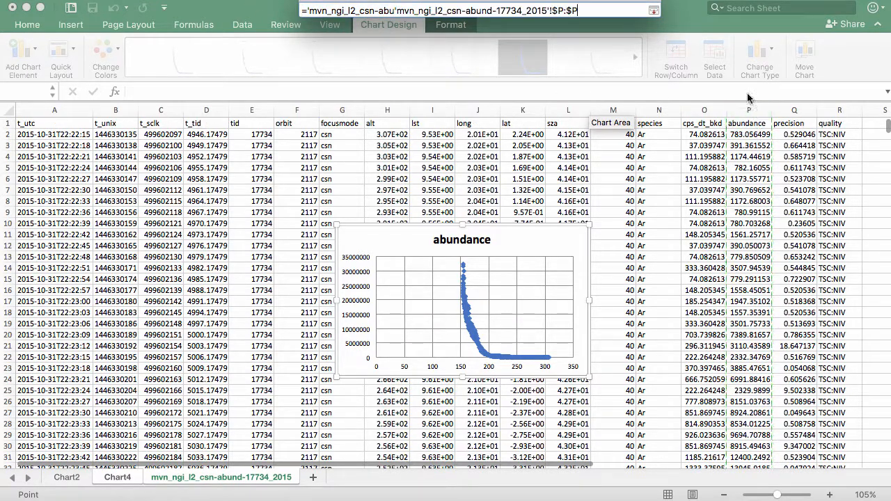
left_click(654, 9)
key("Return")
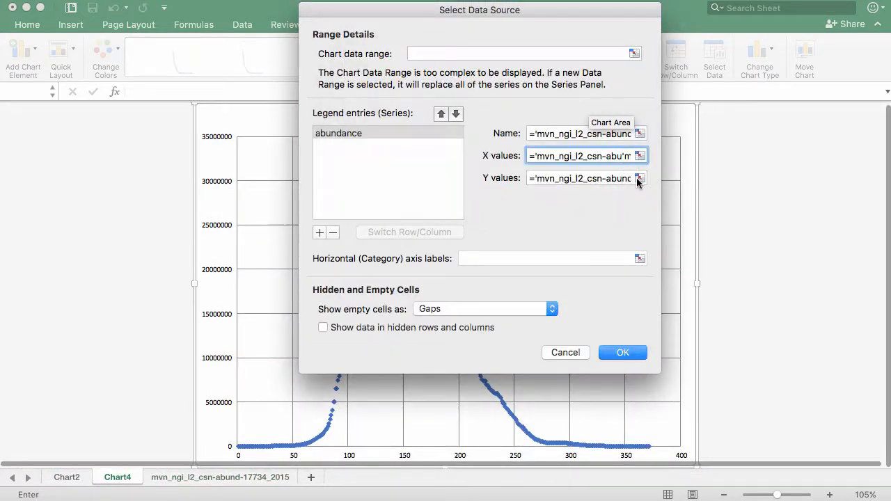
Set the Y values of the abundance series to the whole alt column H and apply the data source changes
left_click(640, 178)
key("Return")
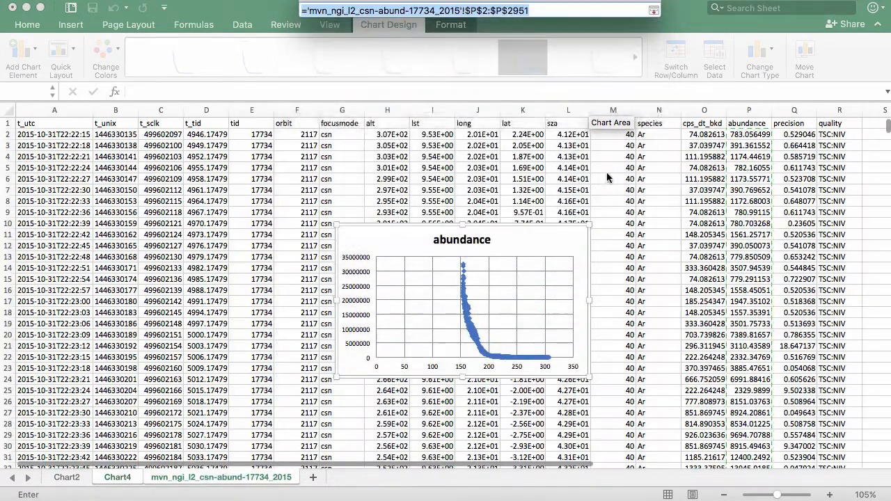
scroll(606, 172, "down", 1)
key("BackSpace")
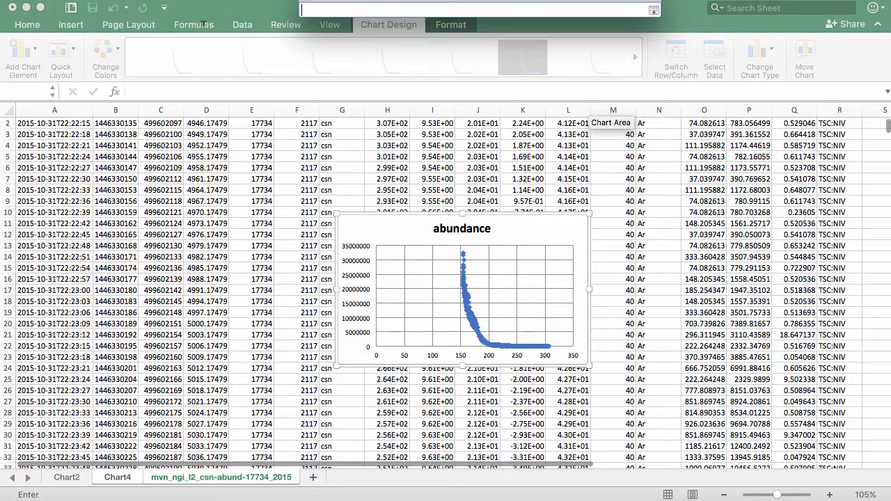
left_click(403, 113)
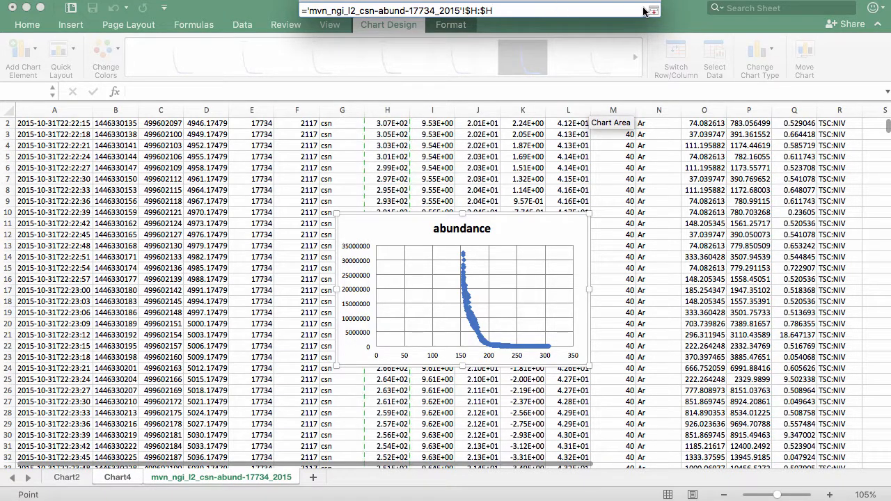
left_click(654, 11)
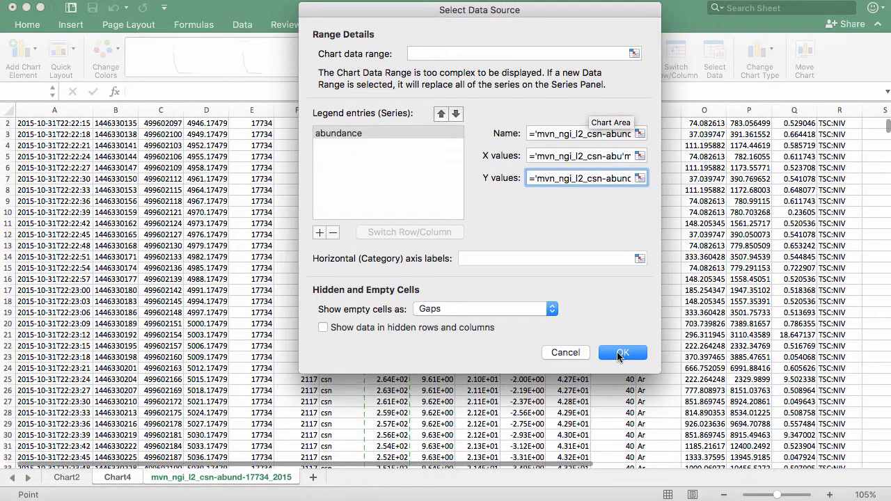
left_click(621, 354)
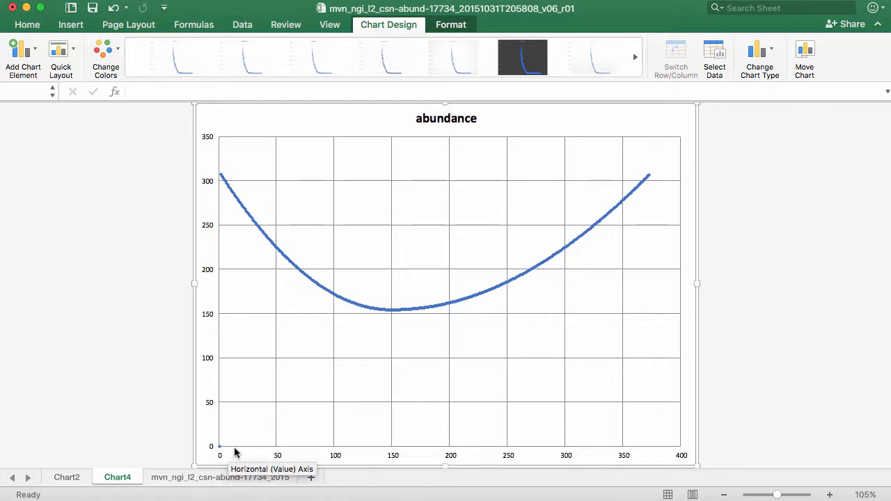
mouse_move(224, 178)
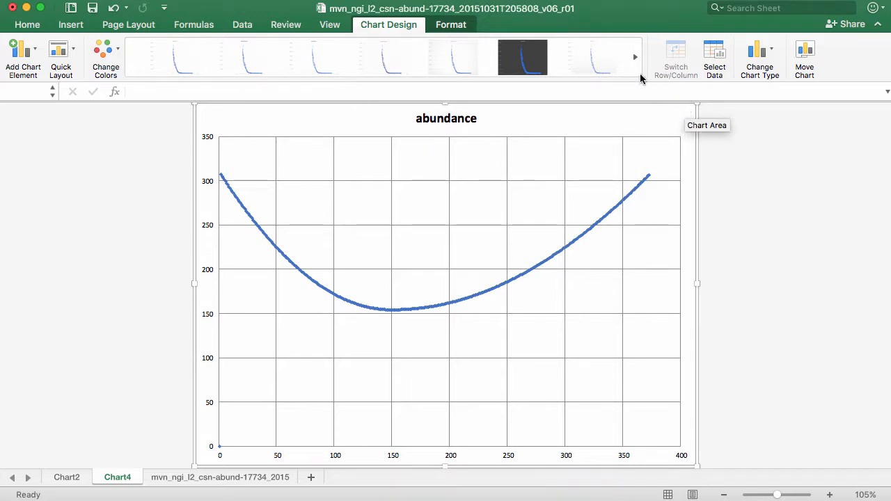
Copy the alt column H of the data sheet into the empty column S after the quality column
left_click(188, 478)
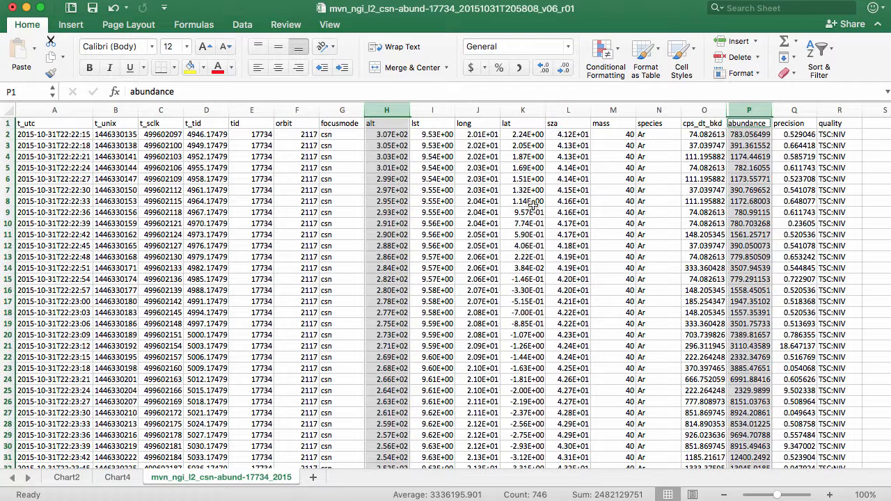
left_click(422, 164)
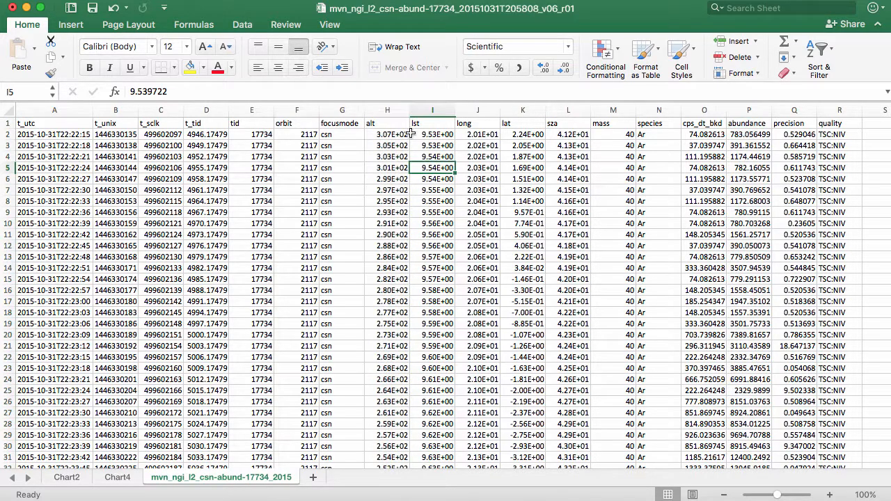
left_click(386, 110)
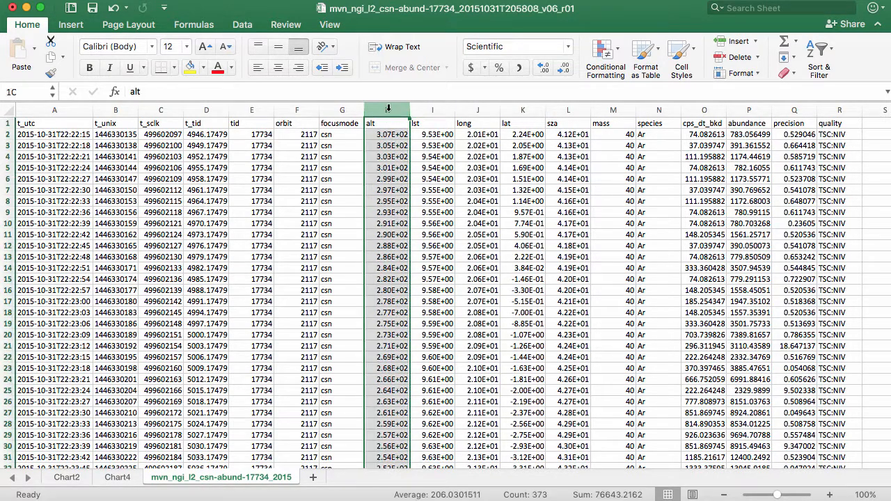
key("super+c")
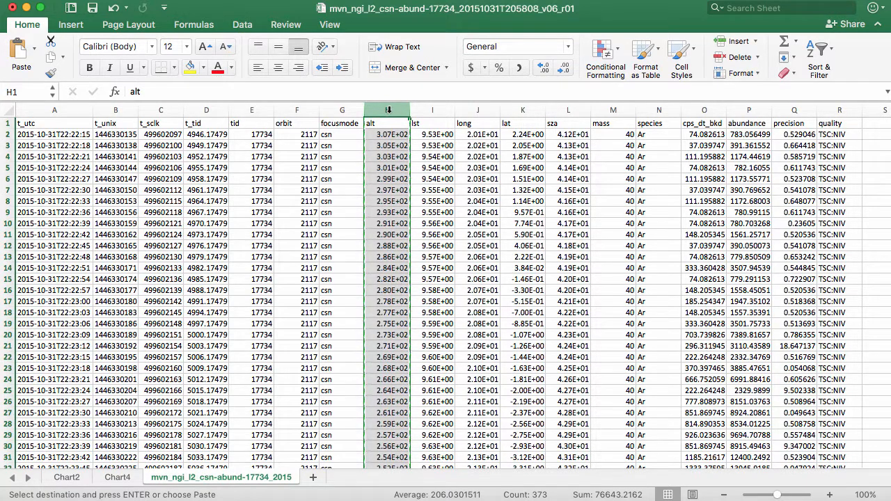
right_click(388, 112)
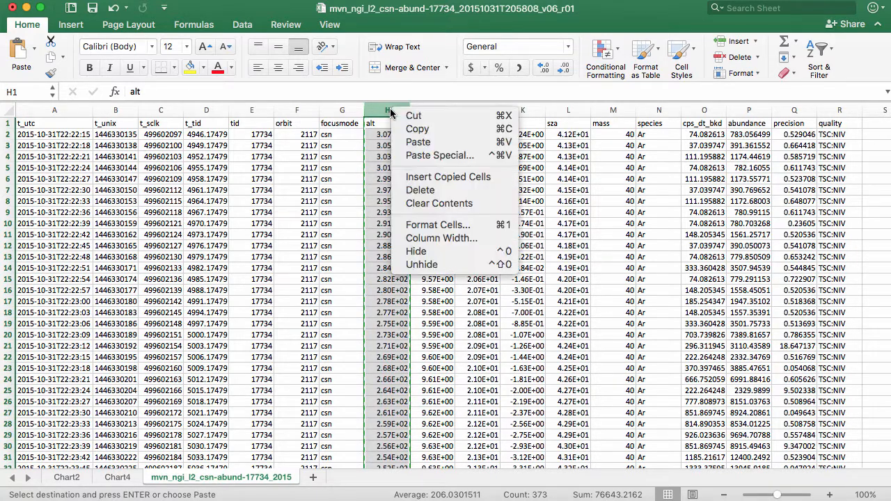
left_click(384, 113)
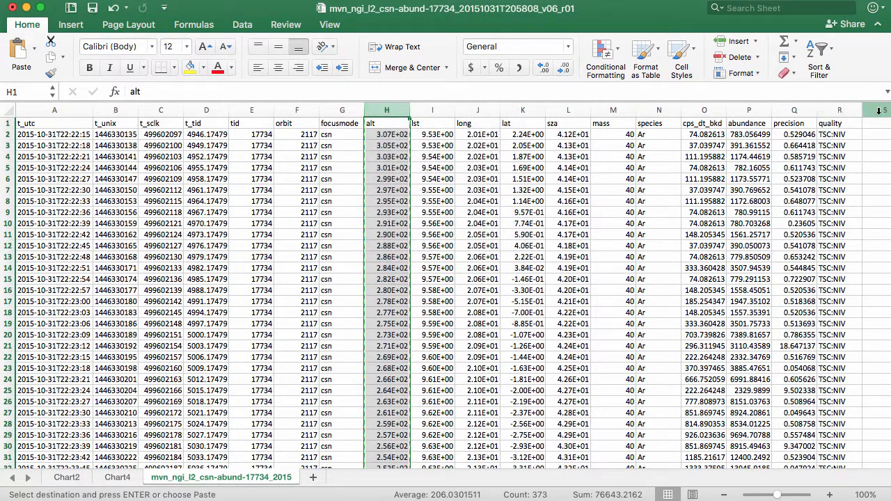
left_click(875, 111)
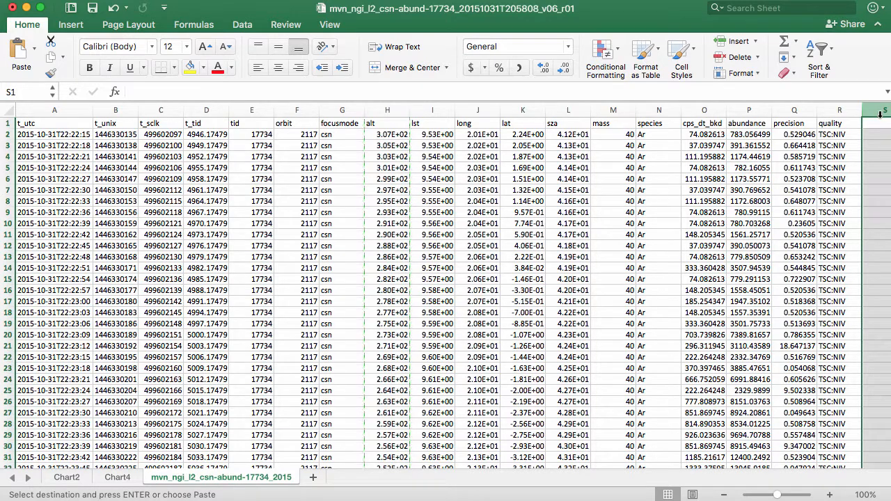
left_click(878, 124)
key("super+v")
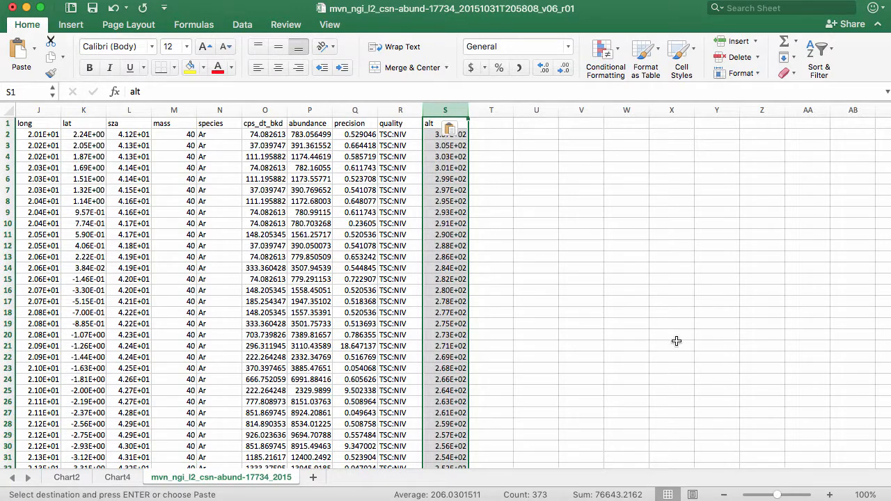
Insert a scatter chart from the abundance column P and the copied alt column S
left_click(308, 112)
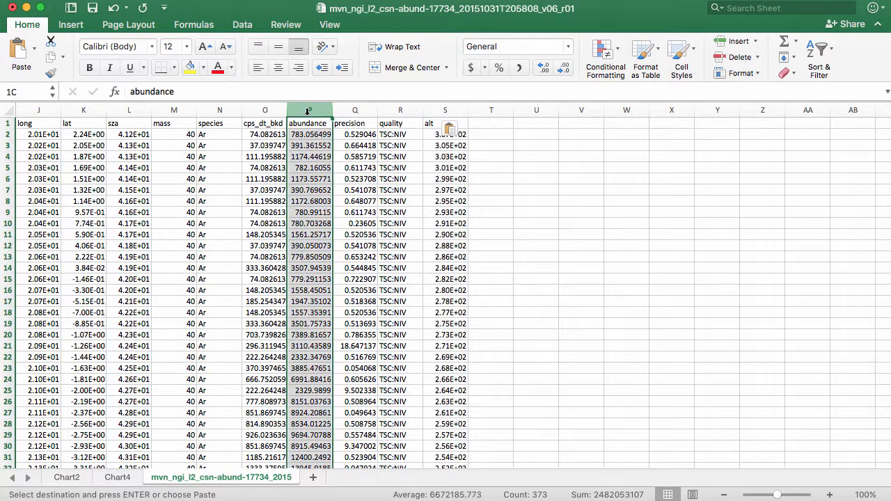
left_click(445, 112, "super")
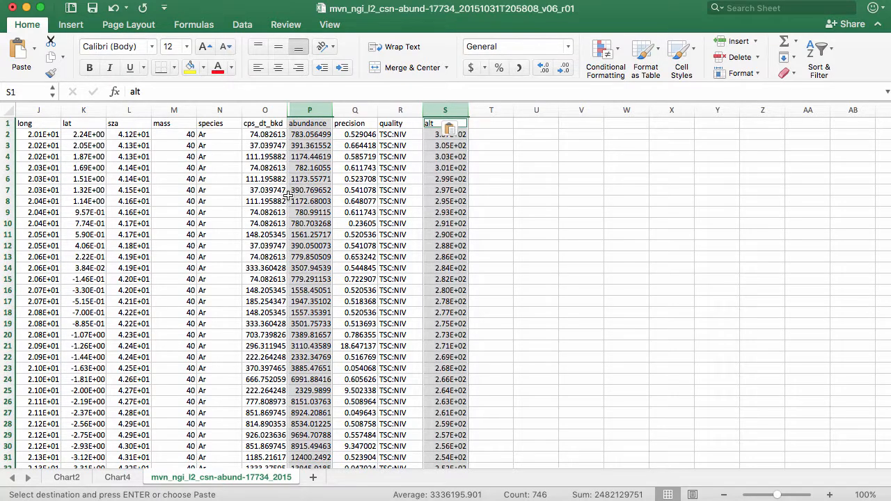
left_click(72, 25)
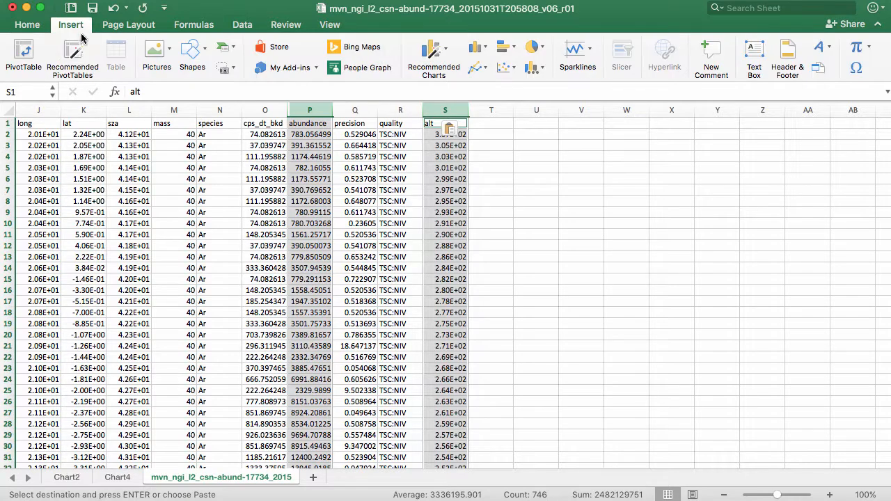
left_click(502, 69)
left_click(529, 119)
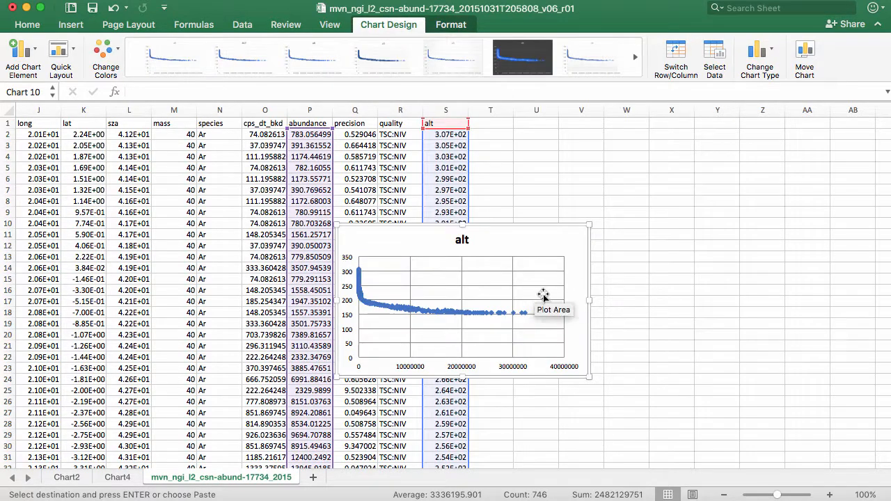
right_click(574, 254)
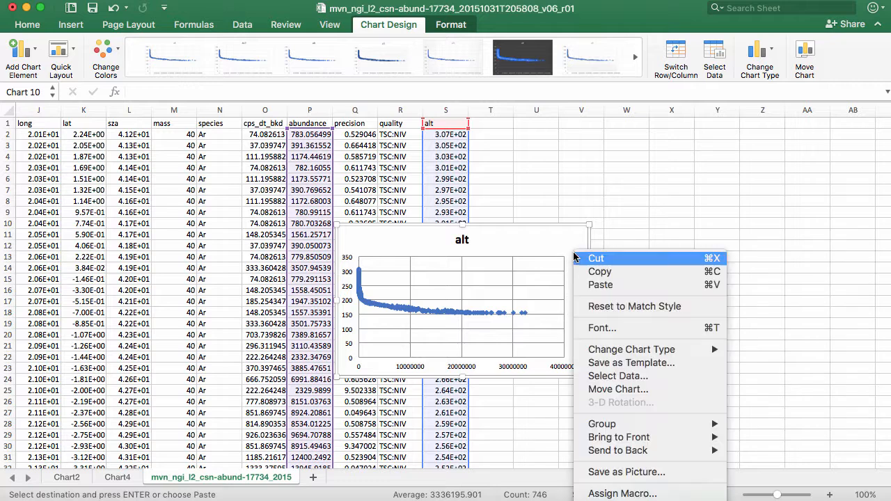
left_click(621, 390)
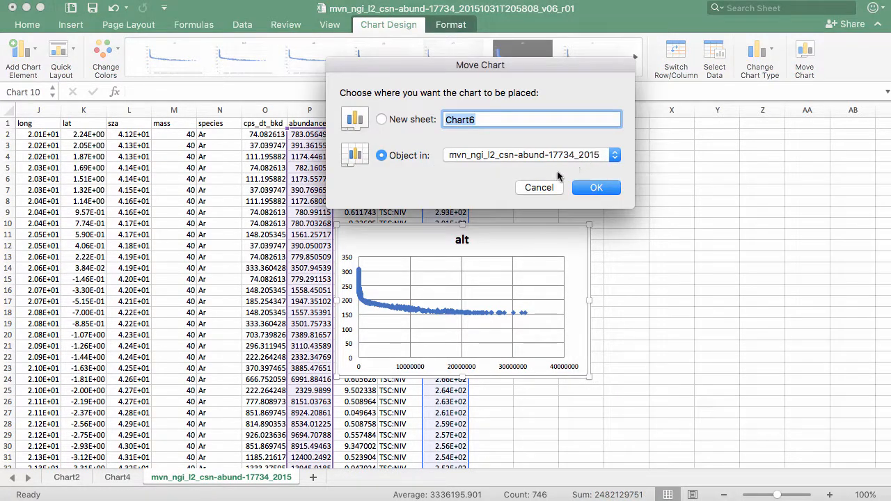
left_click(533, 188)
Move the new alt scatter chart to its own new sheet named Chart6
right_click(580, 248)
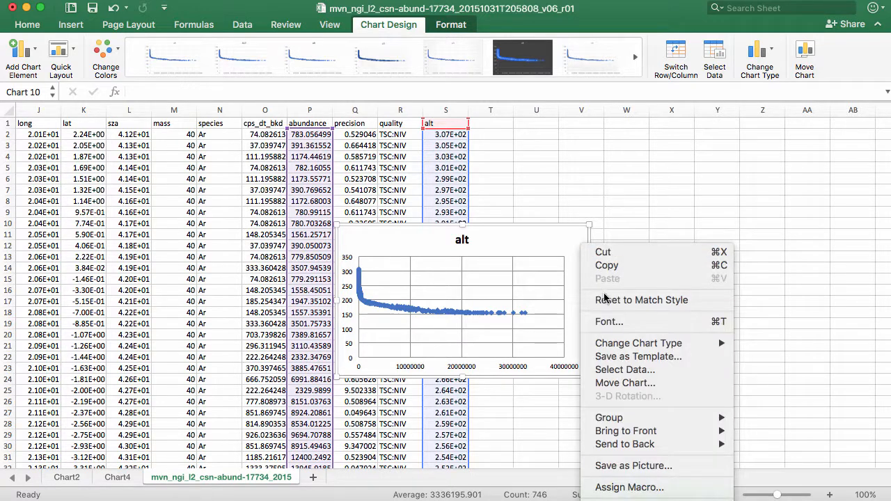
left_click(613, 385)
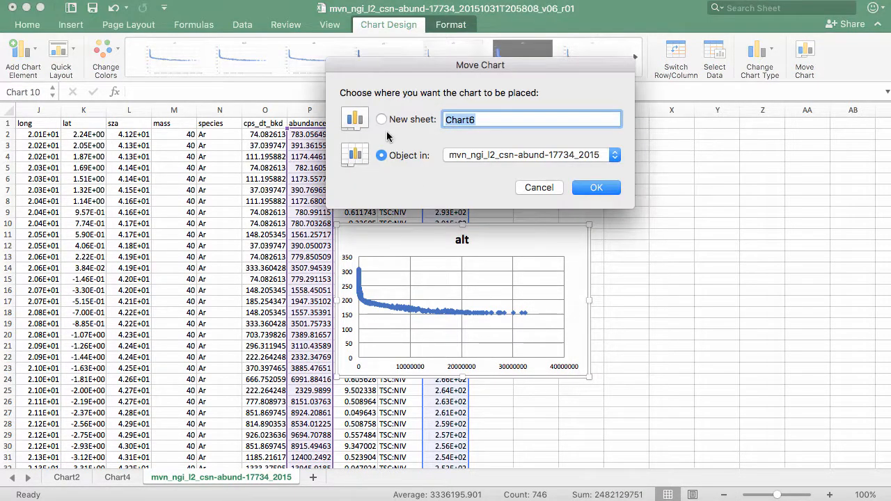
left_click(596, 188)
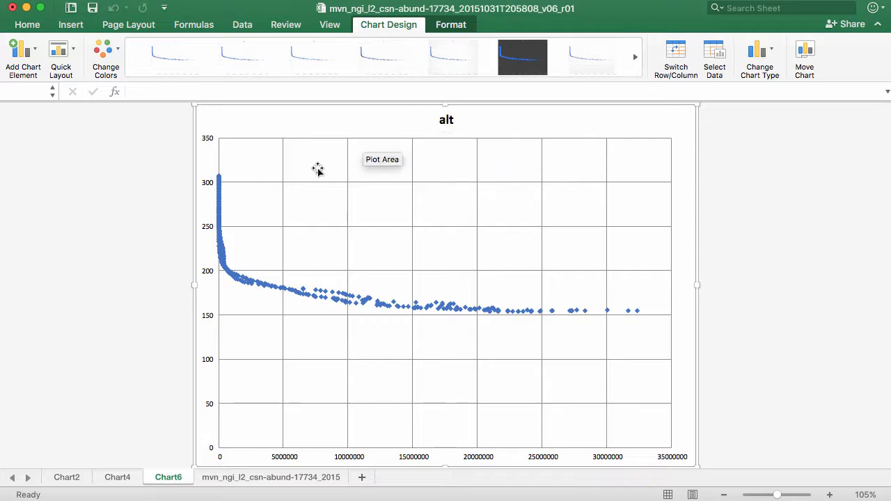
Change the title of the chart on Chart6 to "Ar Density vs. Altitude"
double_click(450, 120)
left_click(341, 120)
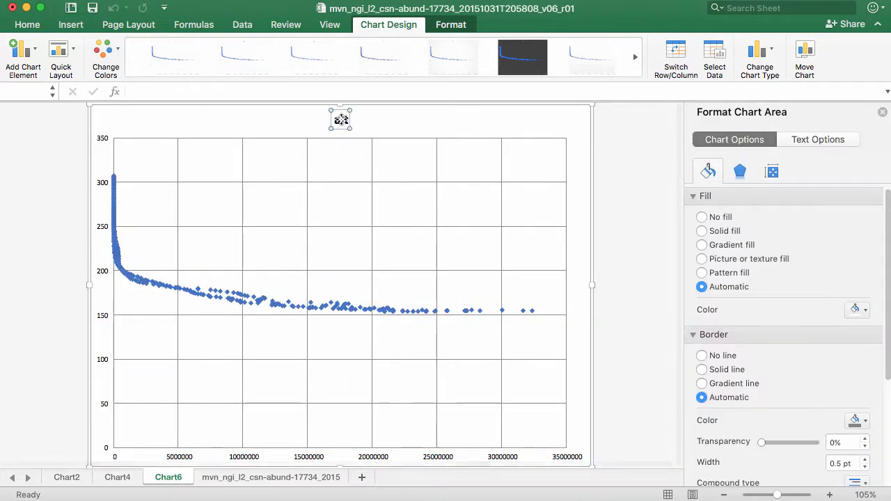
double_click(341, 120)
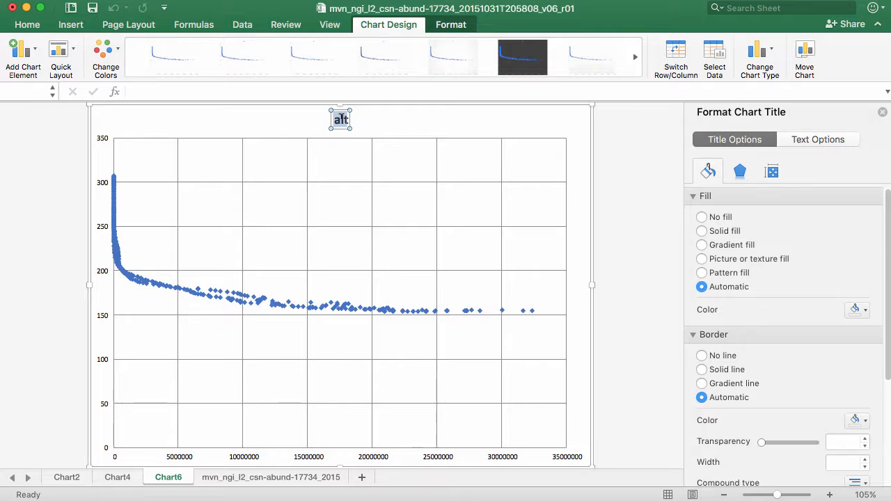
type("Ar")
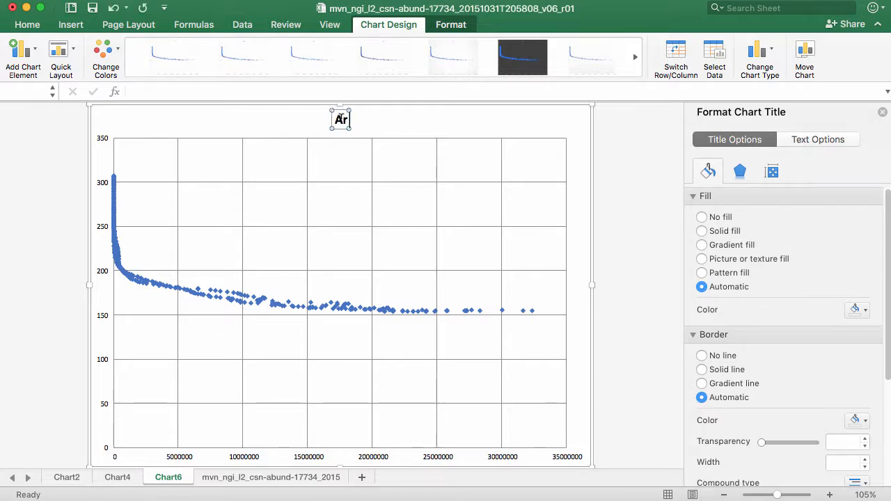
type(" Density vs.")
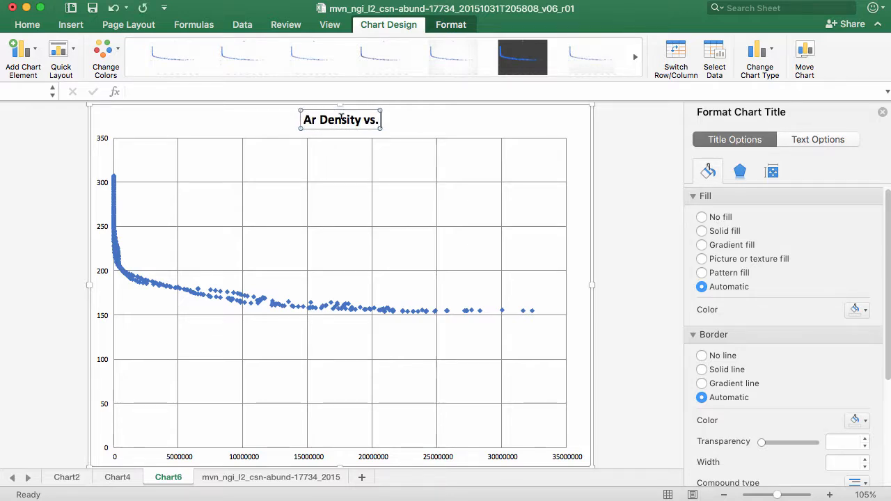
type(" Altitude")
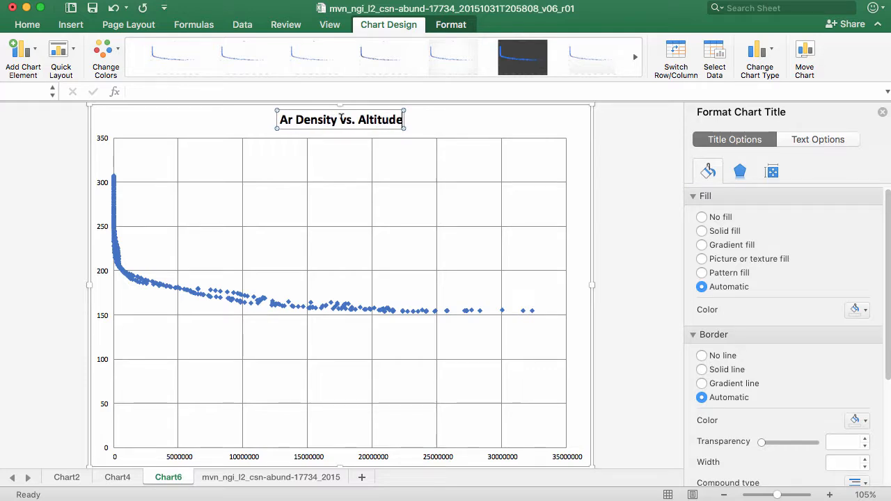
left_click(441, 115)
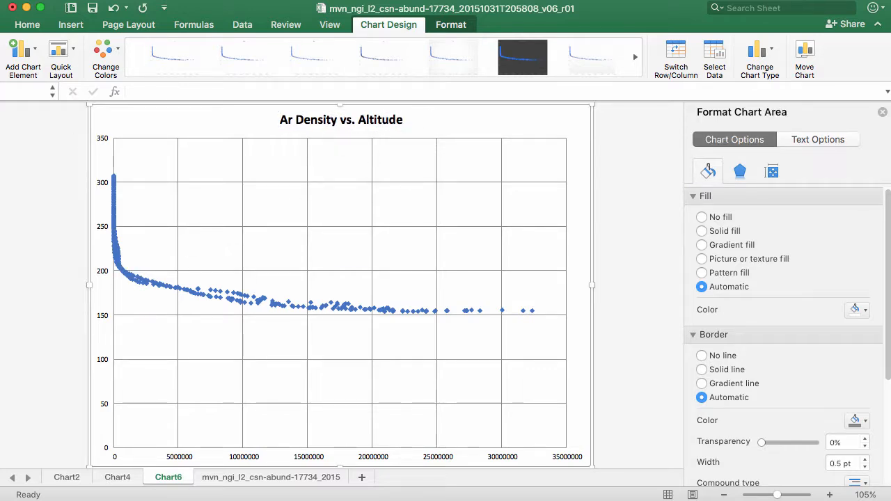
Add a primary vertical axis title reading "Altitude (km)" to the Ar Density vs. Altitude chart
left_click(21, 50)
mouse_move(58, 92)
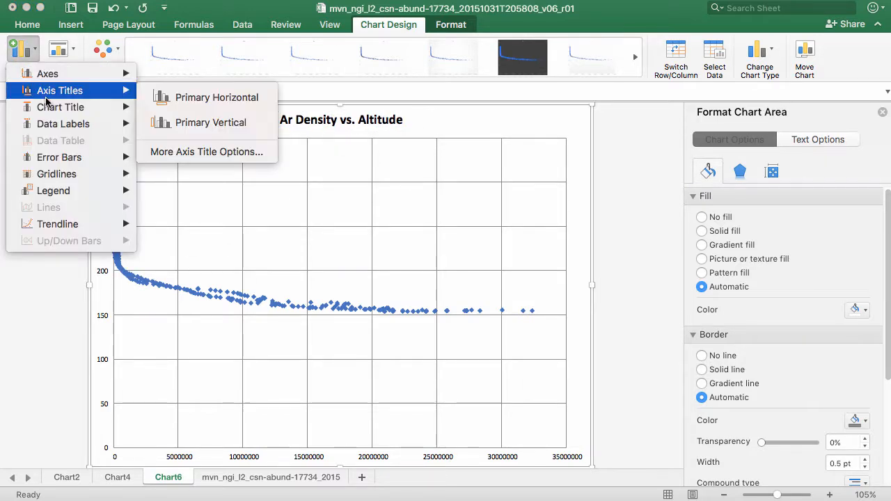
left_click(200, 123)
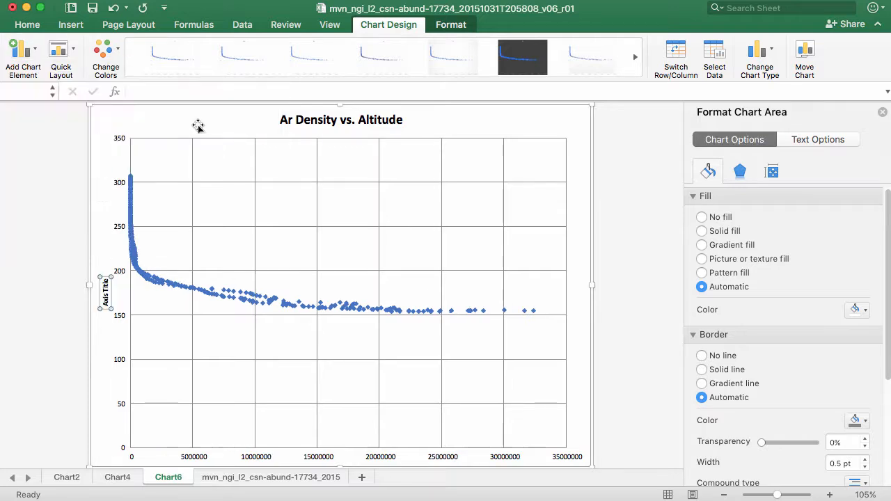
triple_click(106, 291)
type("A")
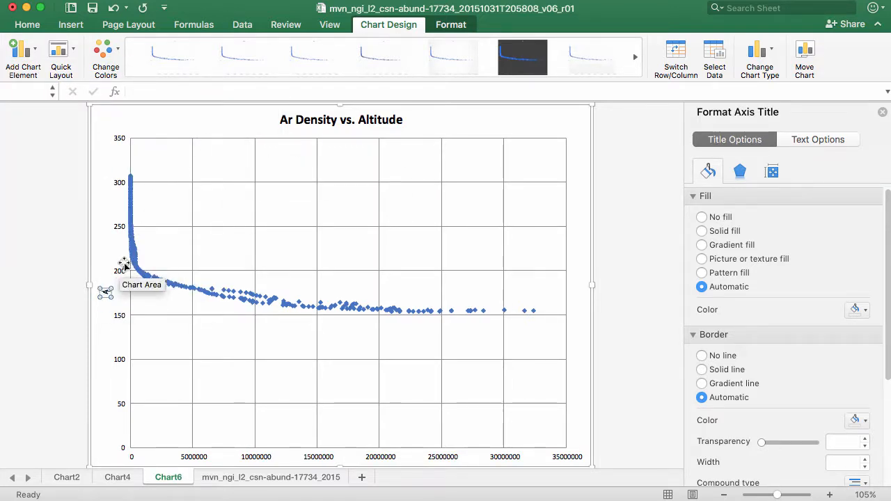
type("ltitude (km")
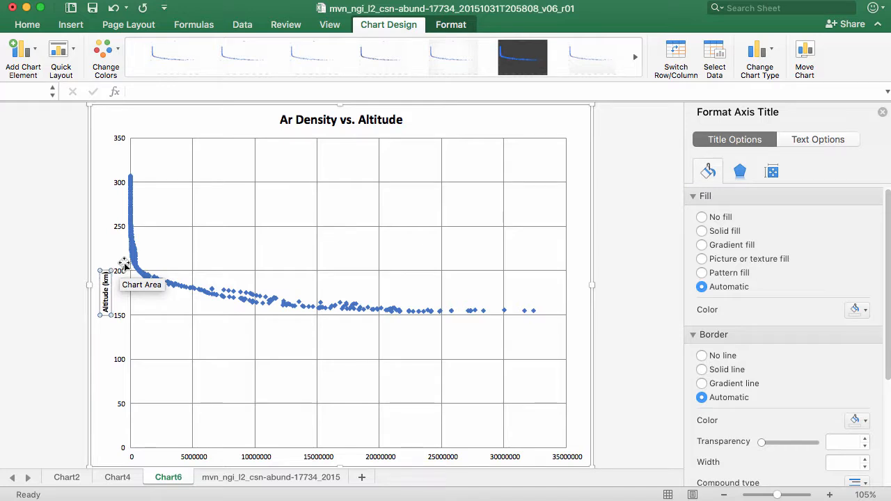
type(")")
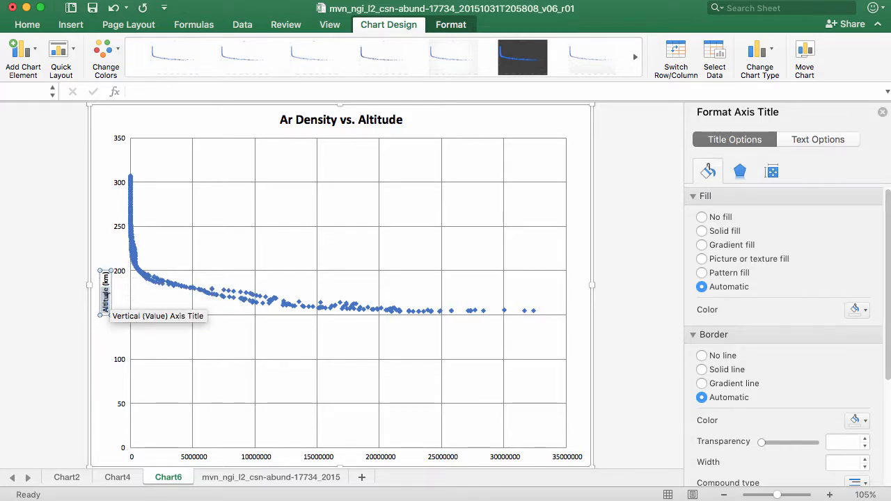
Set the font size of the vertical axis title "Altitude (km)" to 14
right_click(107, 301)
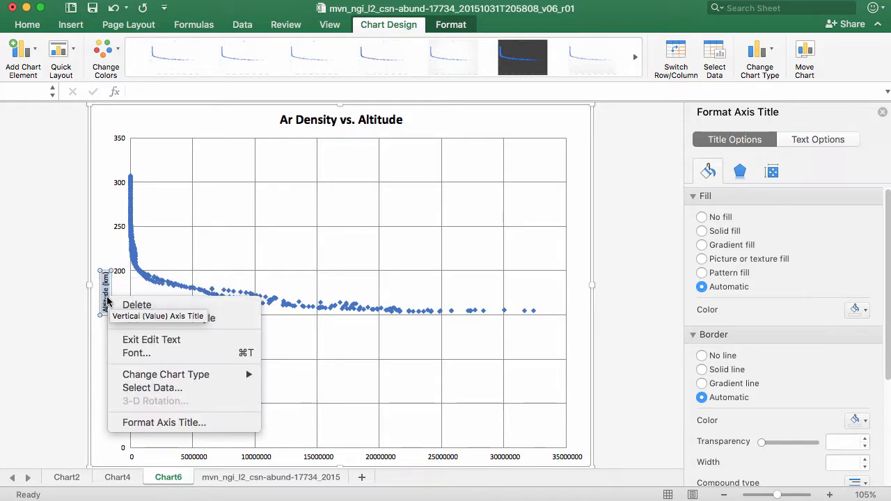
left_click(134, 354)
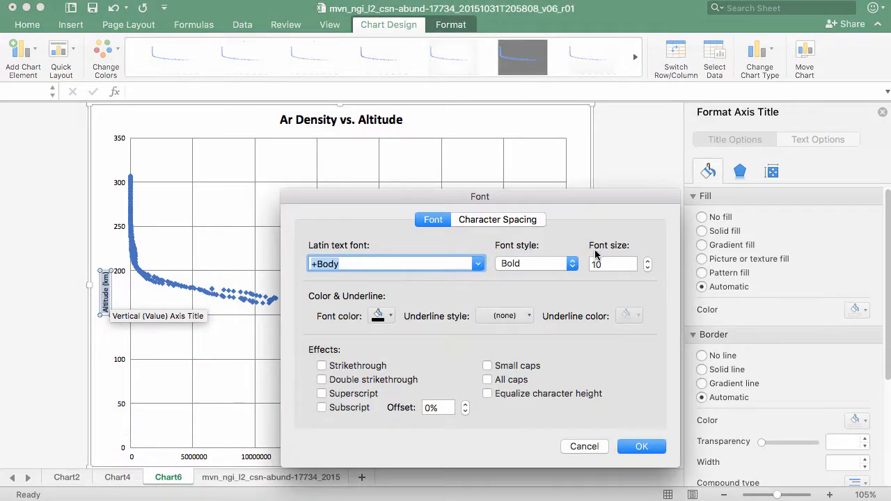
left_click(596, 264)
left_click(641, 447)
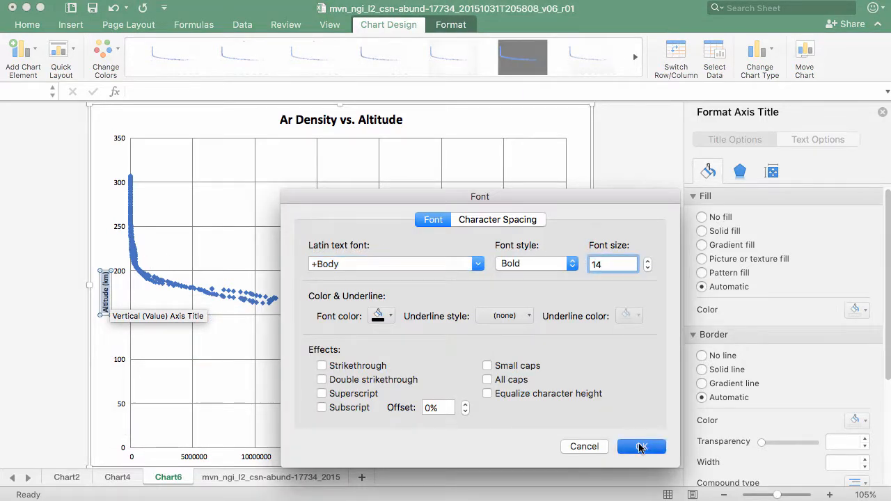
Add a primary horizontal axis title reading "Density (#/m3)" to the chart
left_click(23, 40)
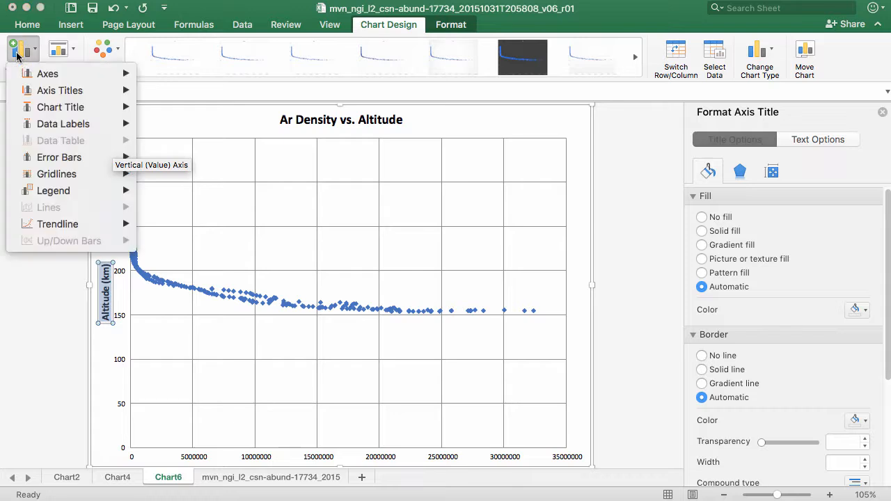
mouse_move(93, 98)
left_click(237, 97)
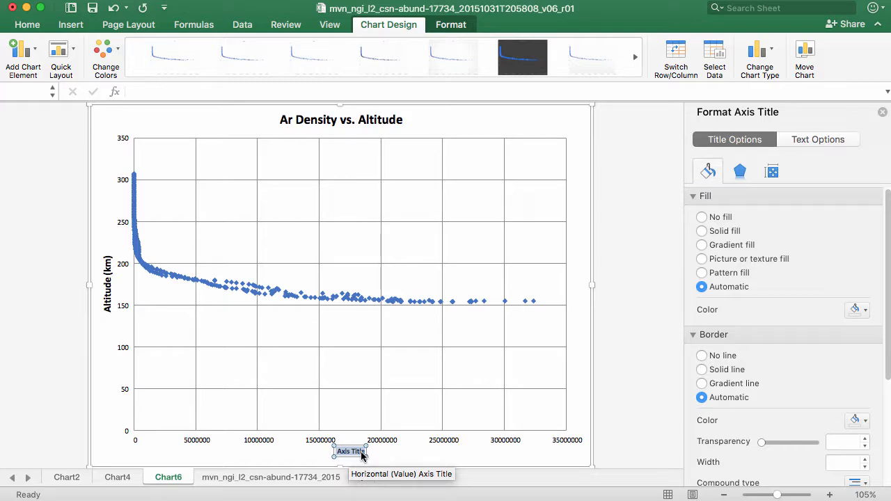
type("Den")
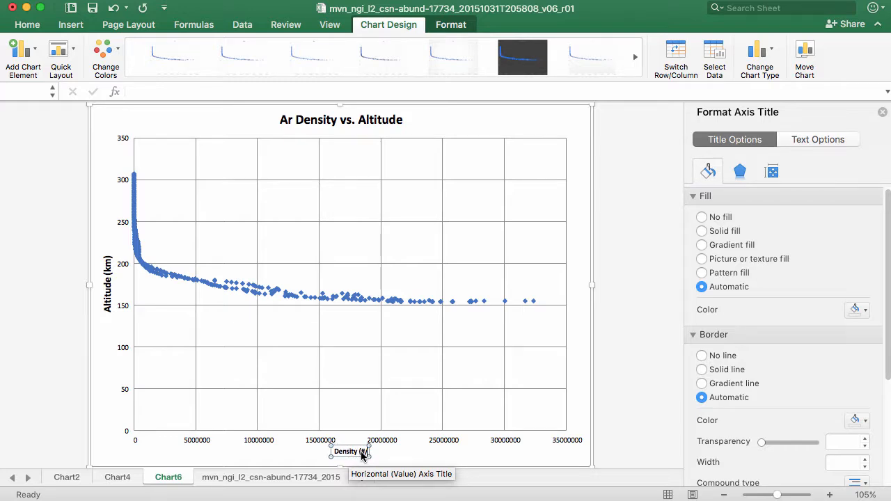
type("sity (#/m3)")
Enlarge the font of the word "Density" in the horizontal axis title
right_click(351, 451)
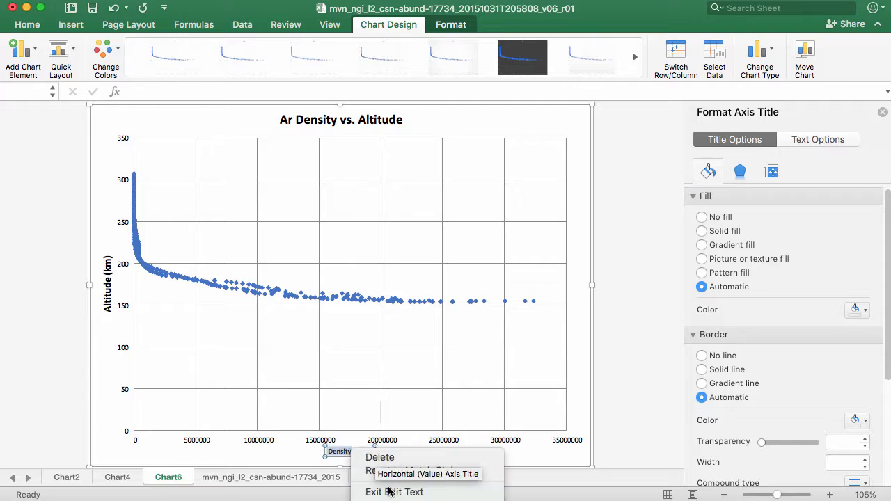
left_click(390, 500)
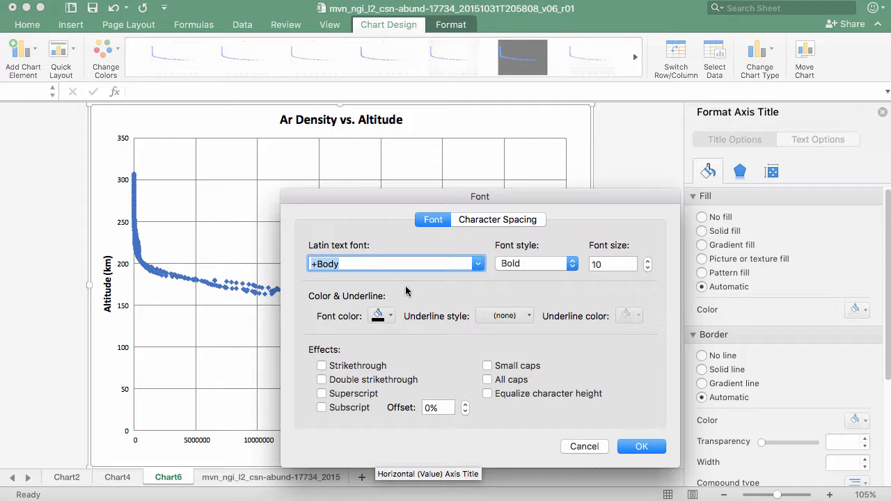
double_click(601, 263)
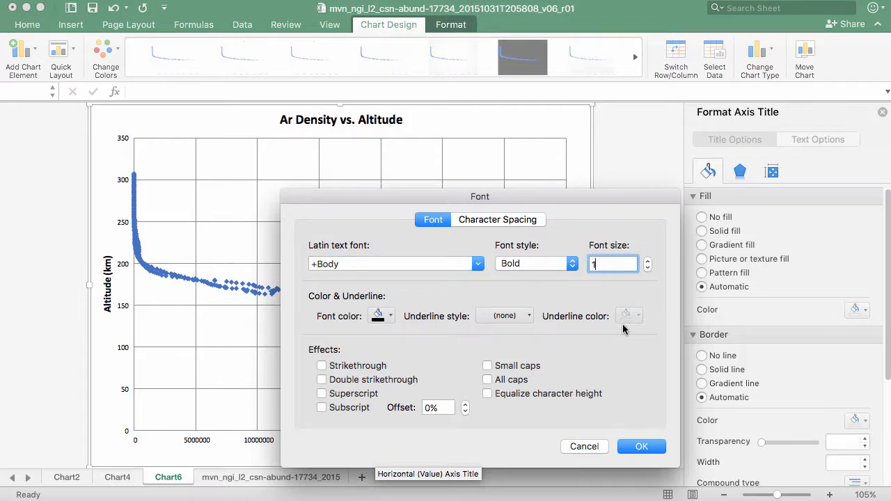
left_click(640, 447)
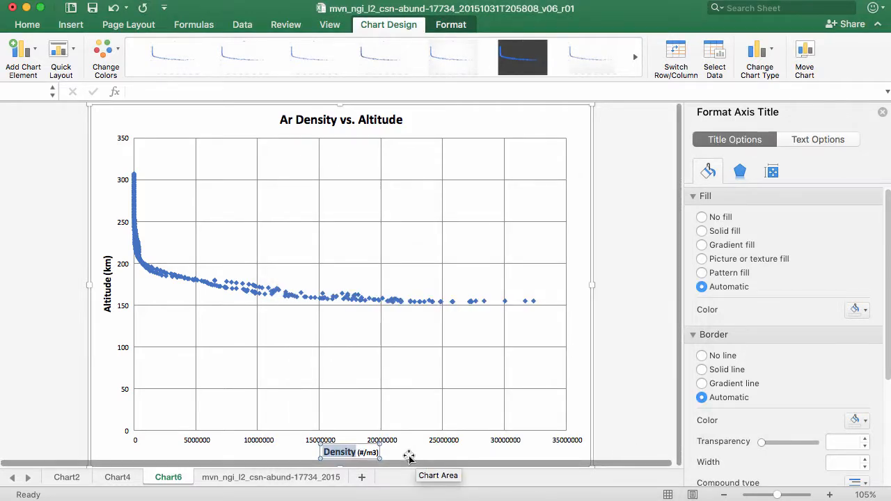
Format the 3 in the "(#/m3)" unit of the horizontal axis title as superscript and check it up close
left_click(372, 452)
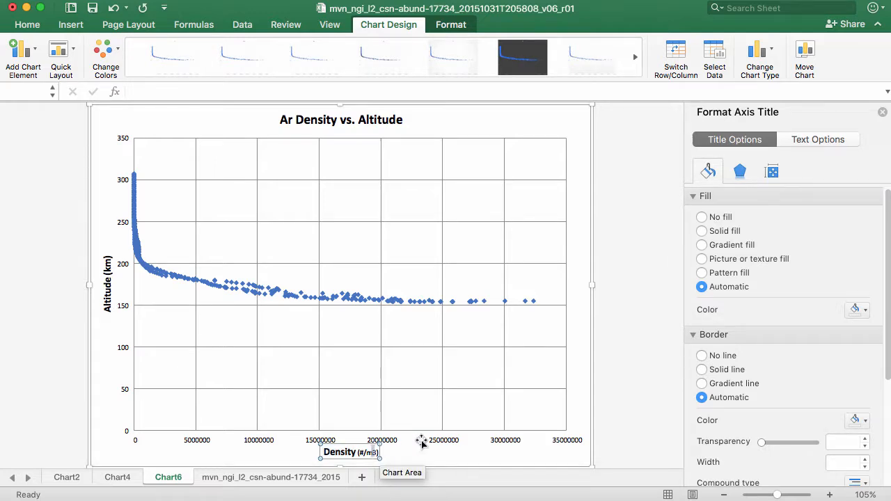
right_click(375, 455)
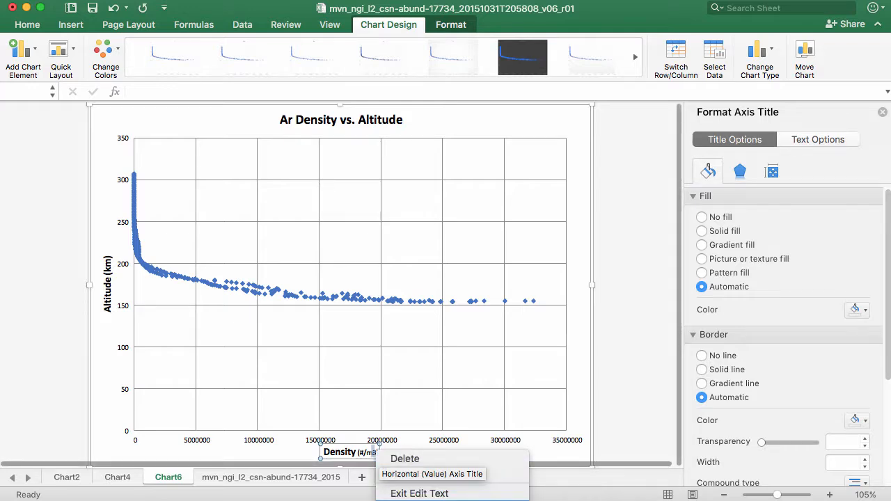
left_click(417, 500)
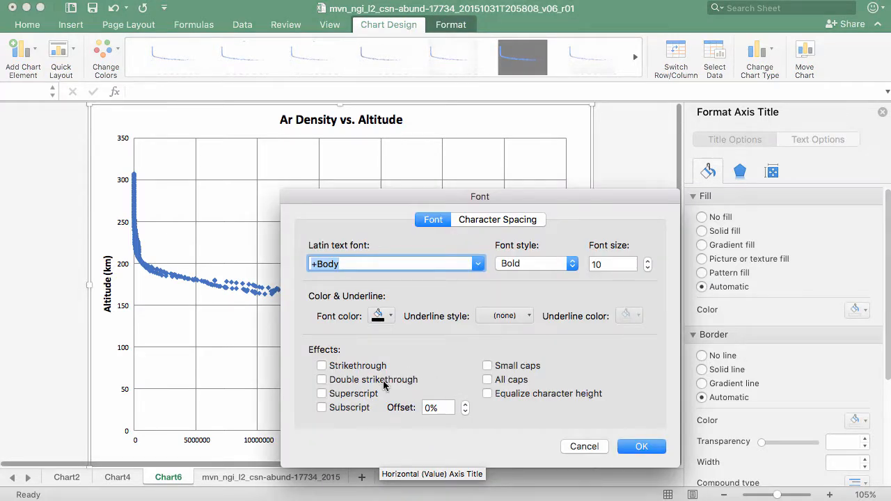
left_click(633, 448)
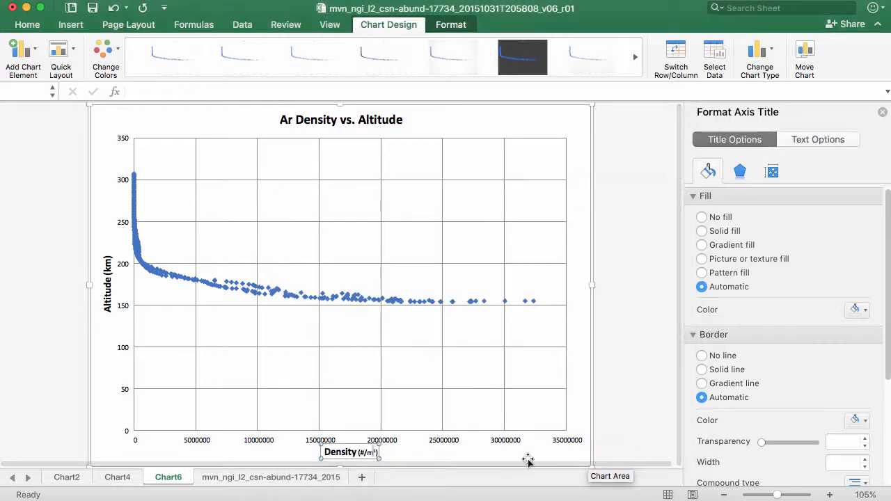
left_click(416, 454)
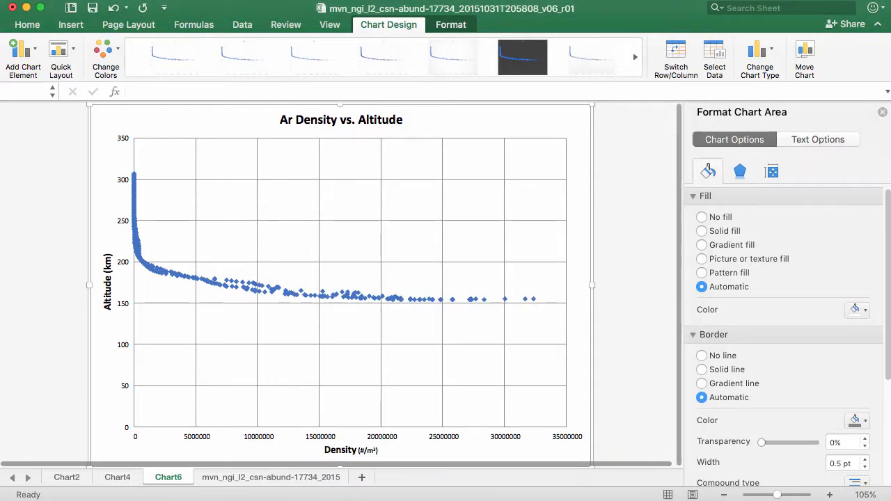
left_click_drag(779, 496, 787, 496)
scroll(459, 368, "down", 5)
scroll(460, 374, "down", 2)
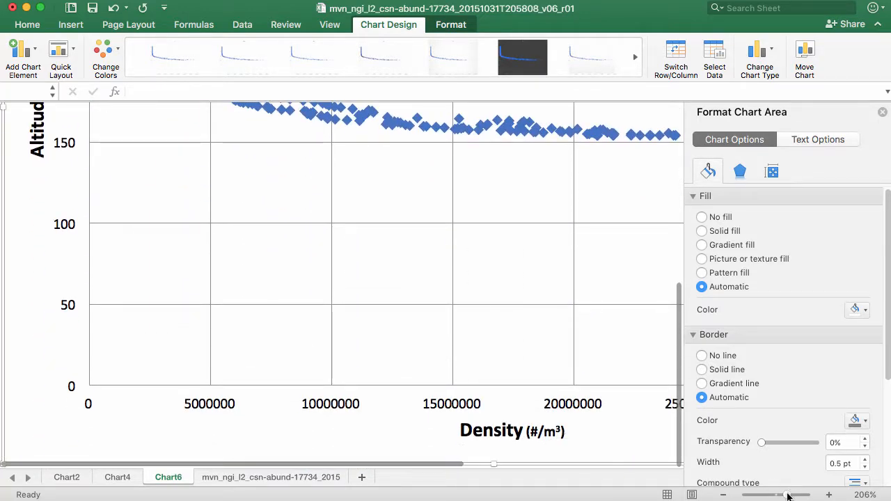
left_click_drag(787, 496, 778, 495)
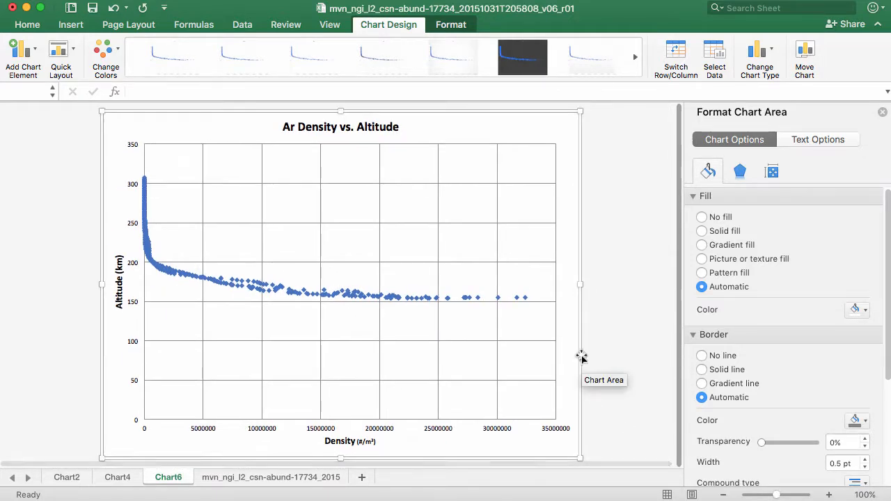
Change the data series markers to the built-in filled circle at size 6
left_click(605, 356)
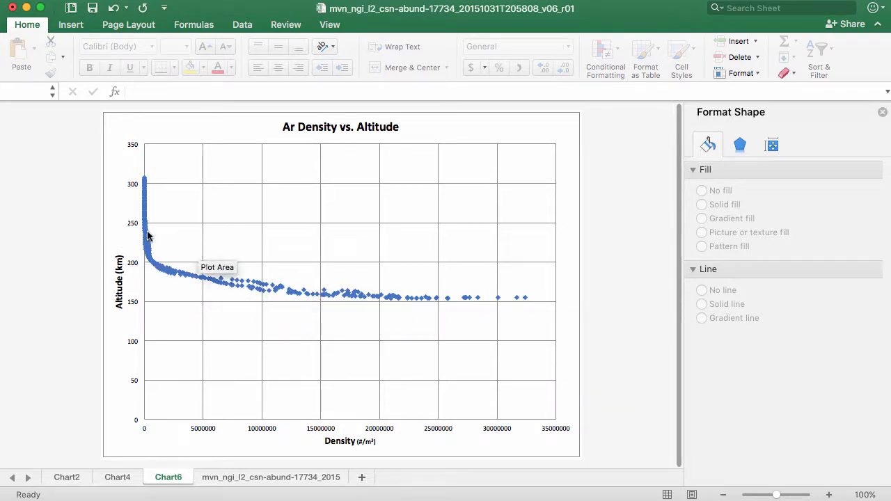
left_click(469, 128)
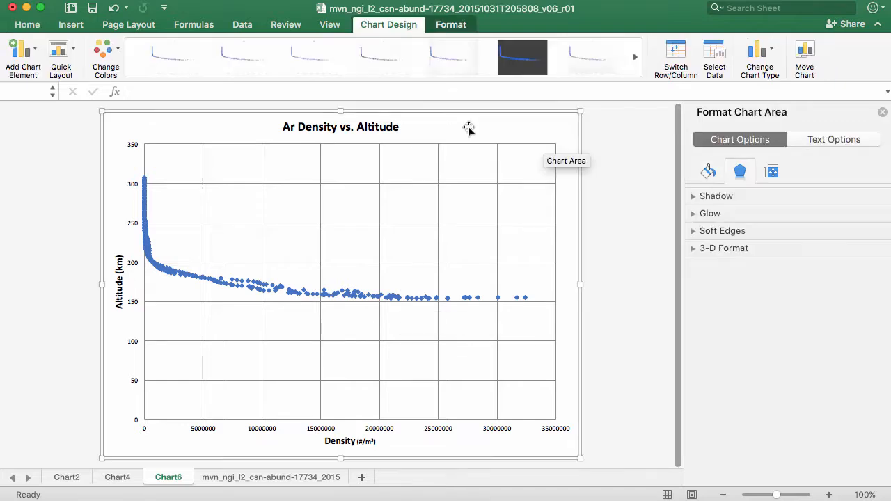
left_click(302, 293)
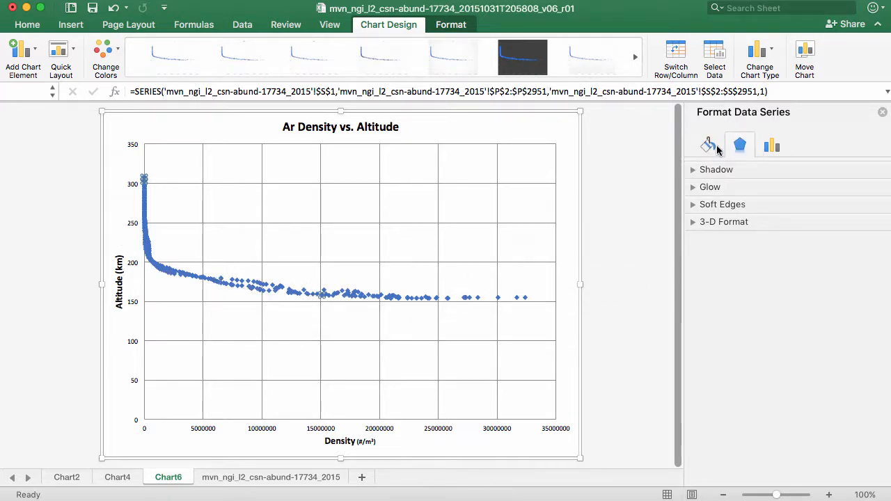
left_click(709, 148)
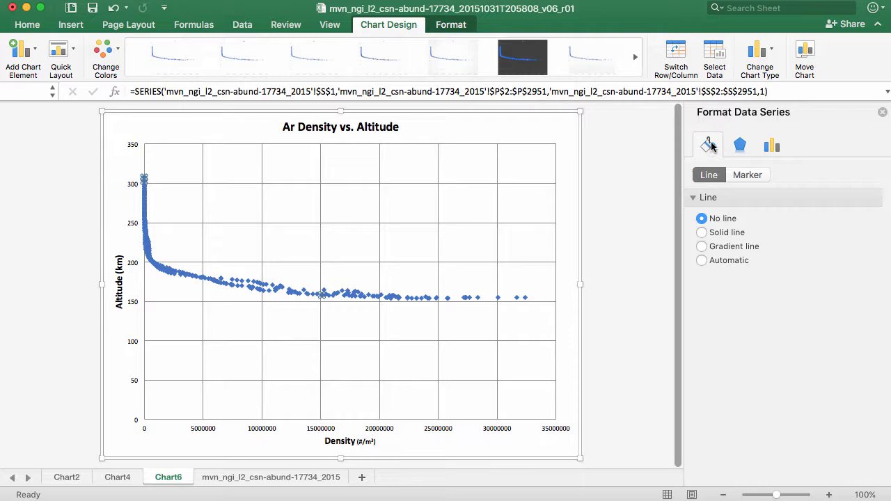
left_click(746, 177)
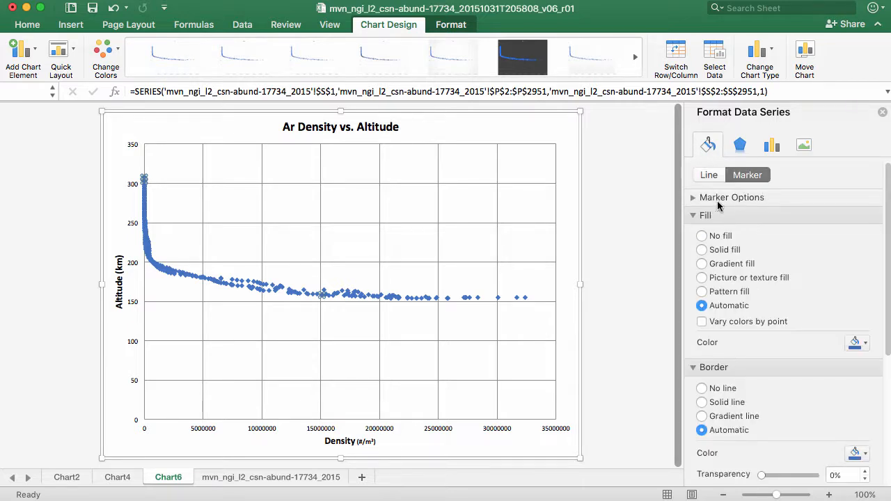
left_click(693, 198)
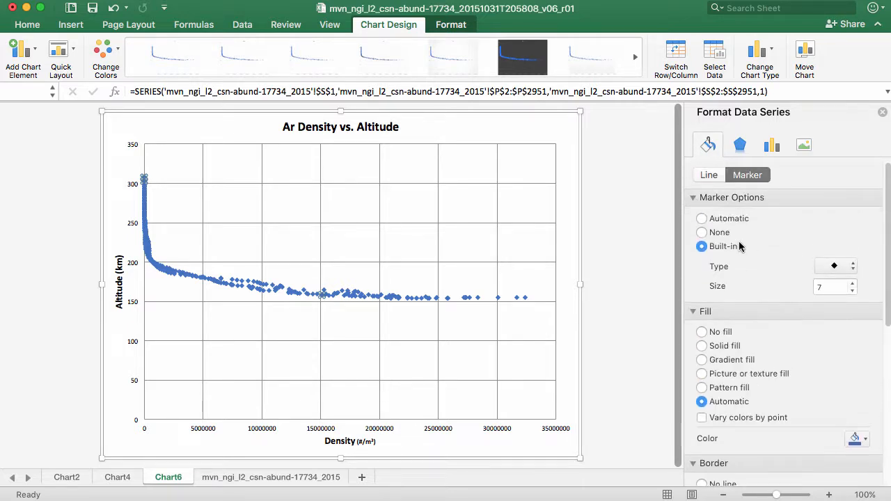
left_click(703, 247)
left_click(850, 272)
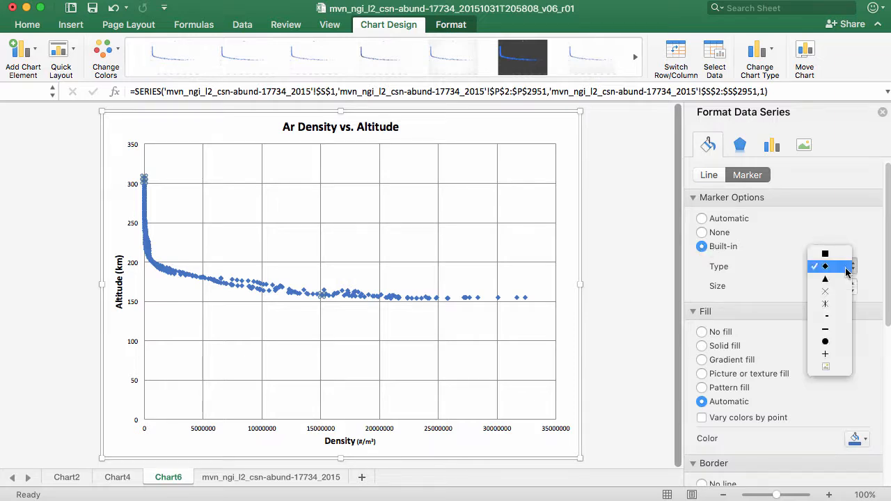
left_click(841, 343)
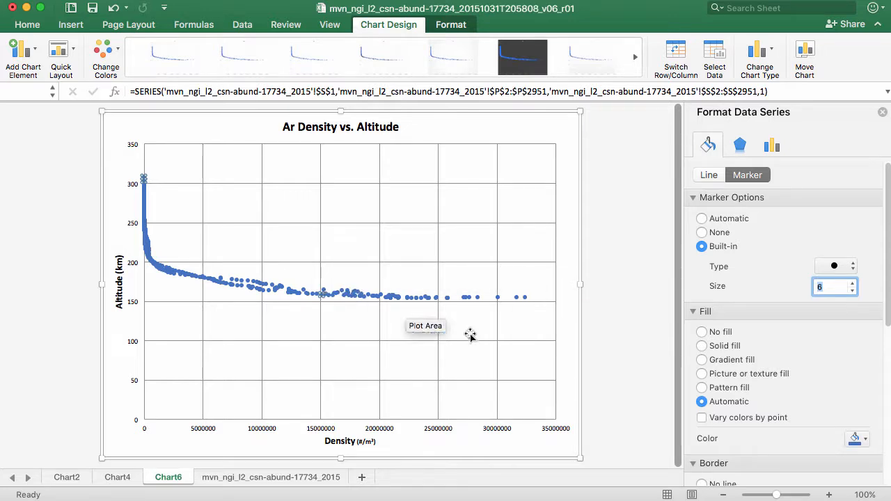
left_click(576, 300)
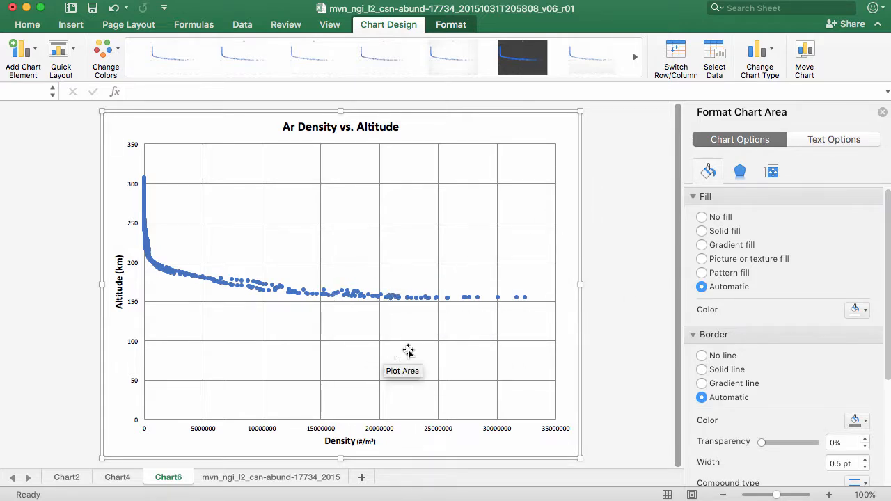
right_click(516, 129)
left_click(459, 138)
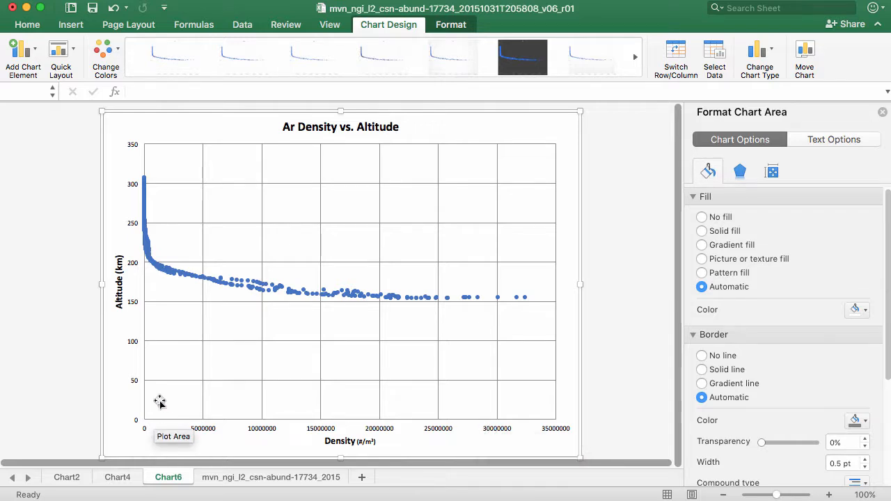
mouse_move(137, 240)
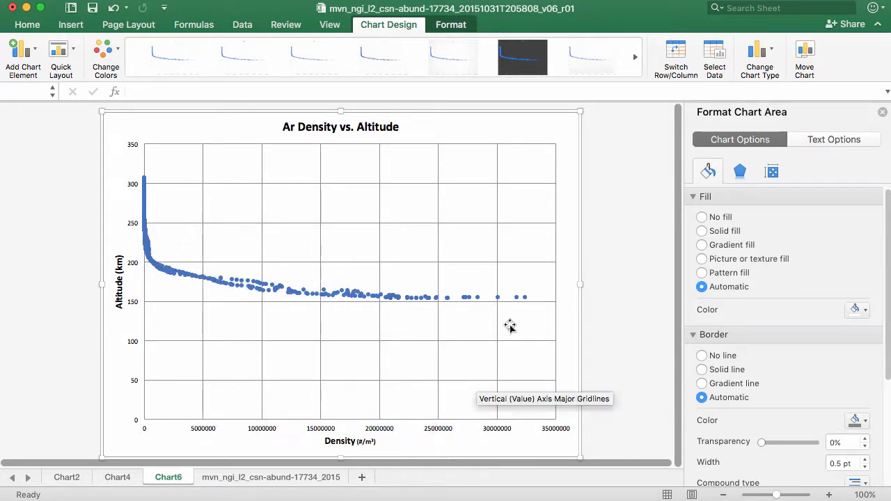
Switch the horizontal density axis to a base 10 logarithmic scale and set its minimum bound to 100
left_click(497, 430)
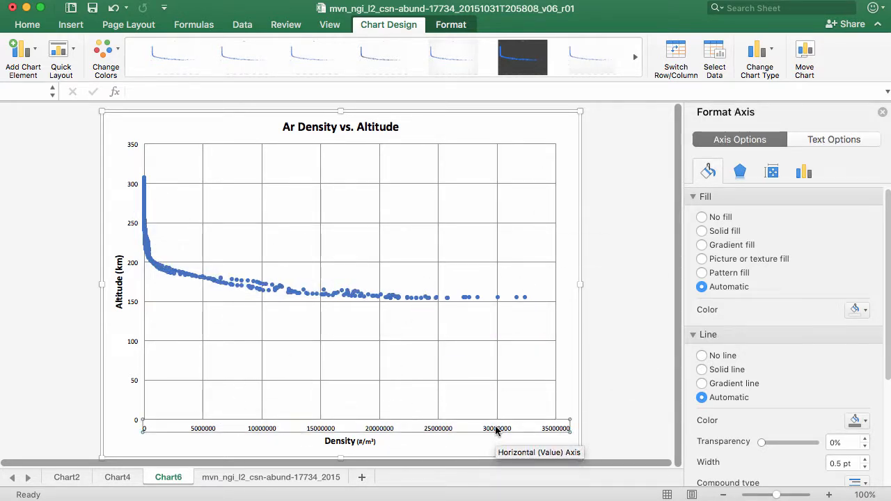
right_click(499, 428)
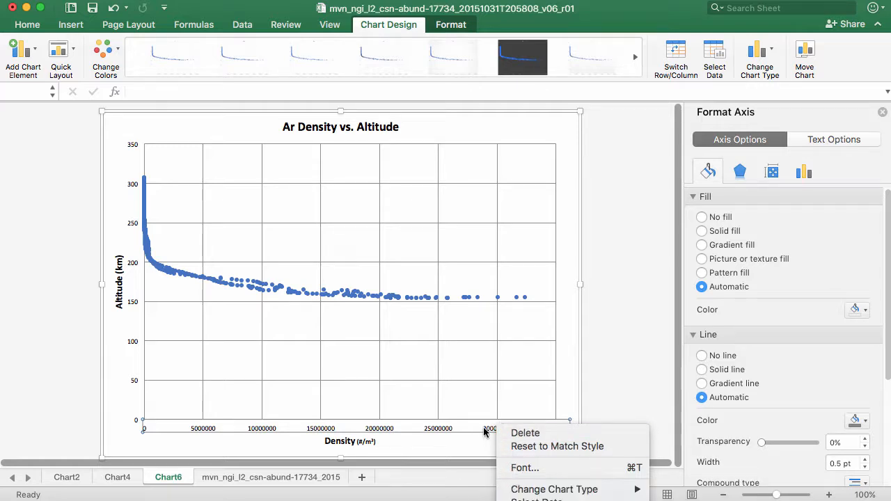
left_click(483, 431)
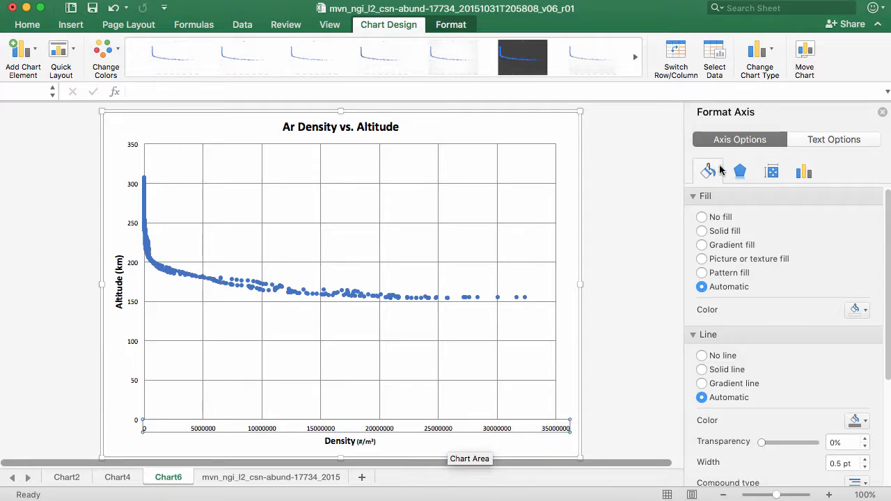
left_click(805, 171)
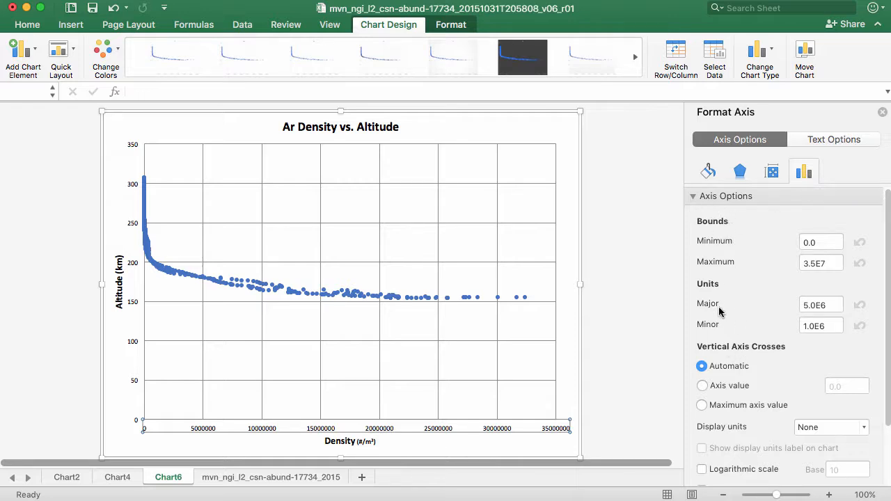
scroll(718, 306, "down", 3)
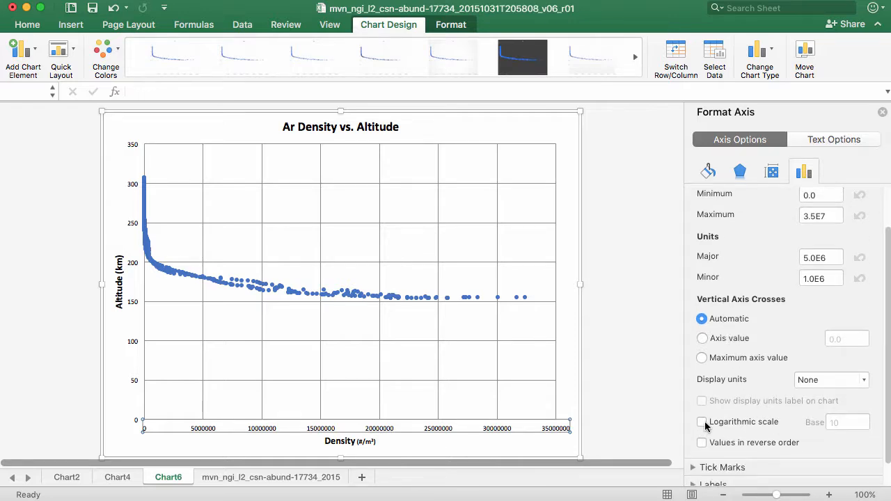
left_click(702, 422)
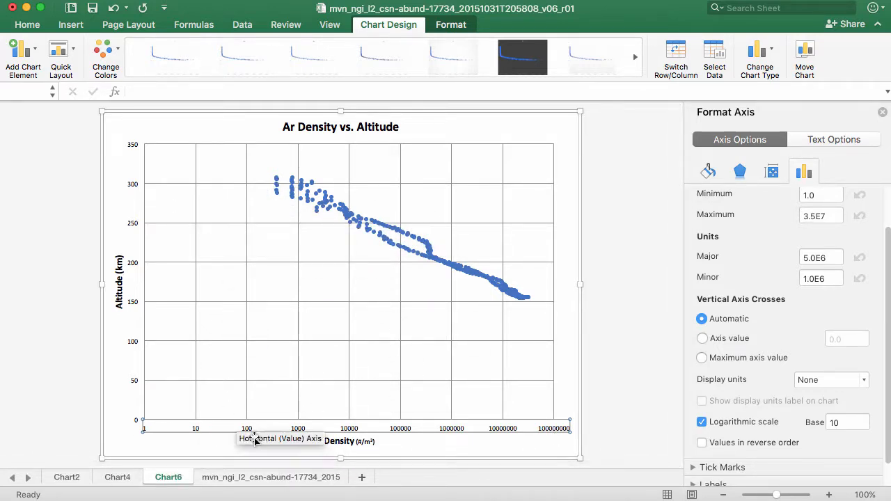
scroll(755, 256, "up", 2)
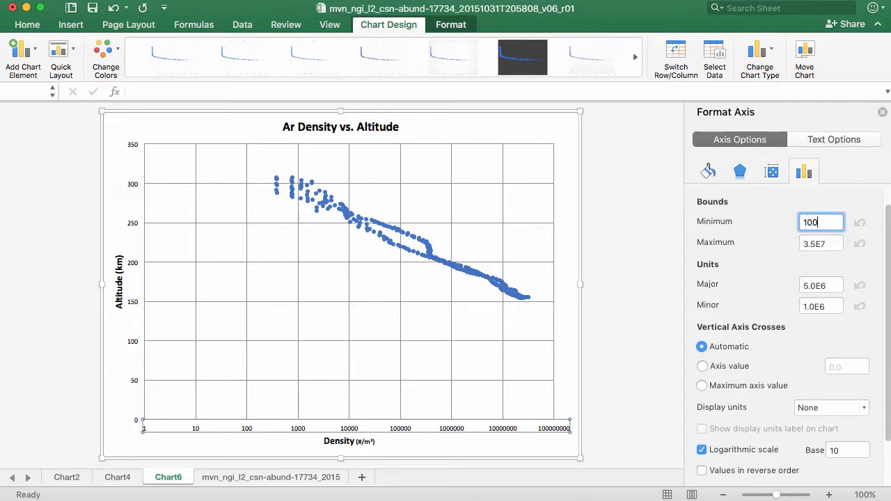
key("Tab")
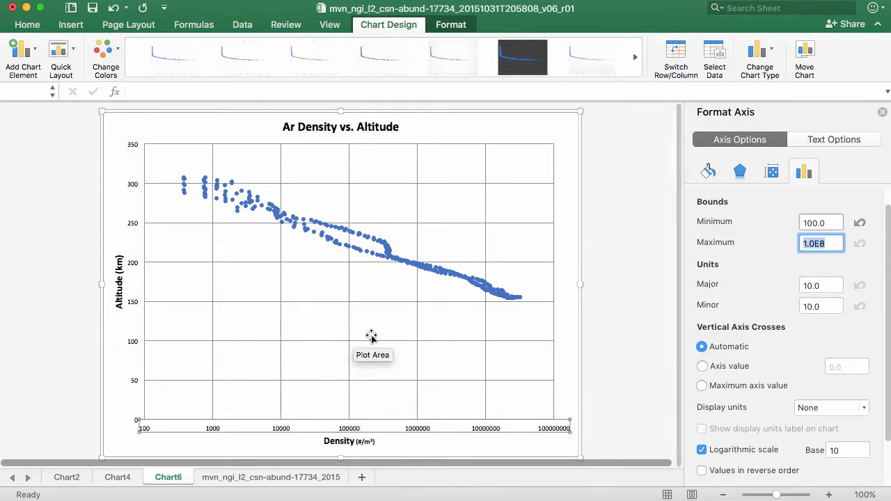
Raise the minimum bound of the vertical altitude axis to 150
left_click(133, 304)
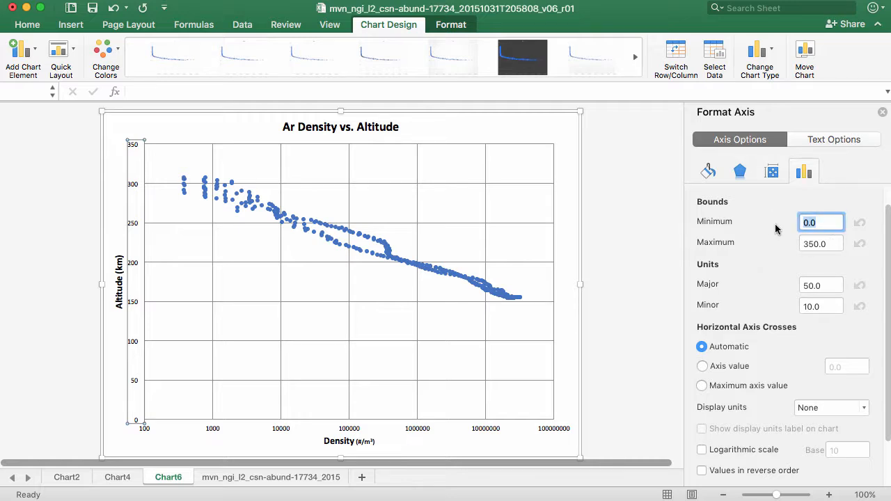
key("Tab")
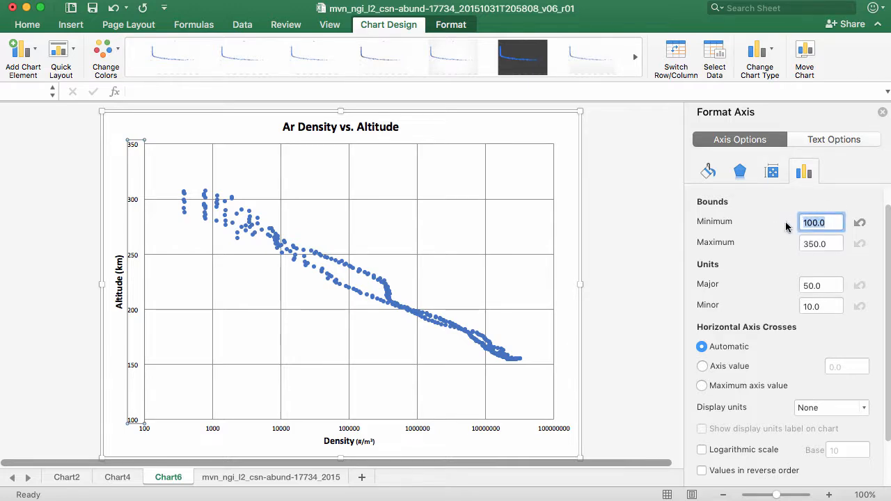
key("Tab")
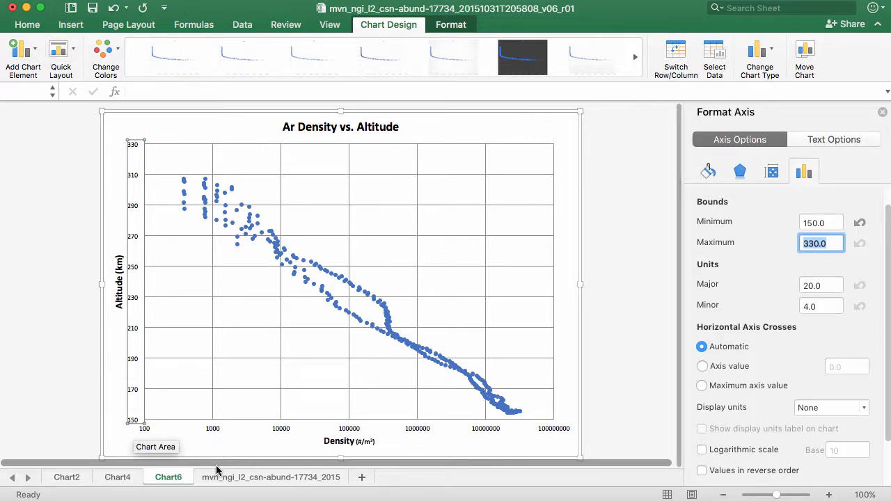
Review the scatter chart types available for the abundance and alt columns on the data sheet, alongside the finished Chart6
left_click(271, 477)
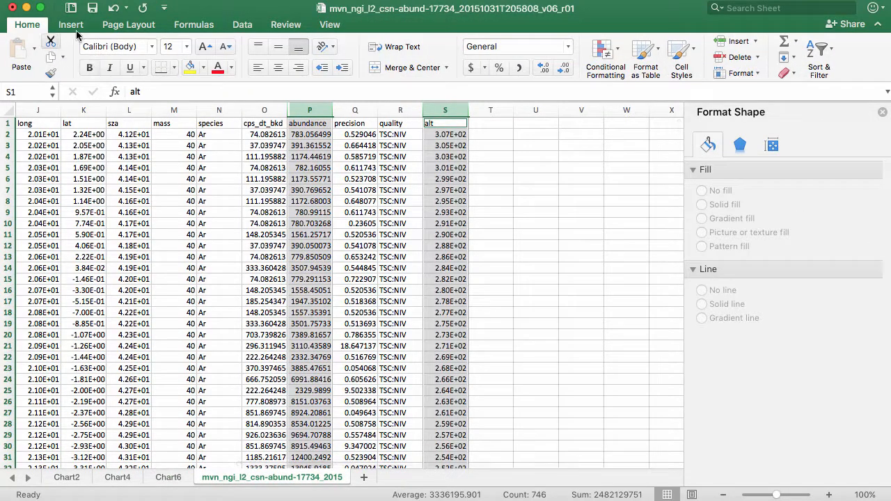
left_click(70, 25)
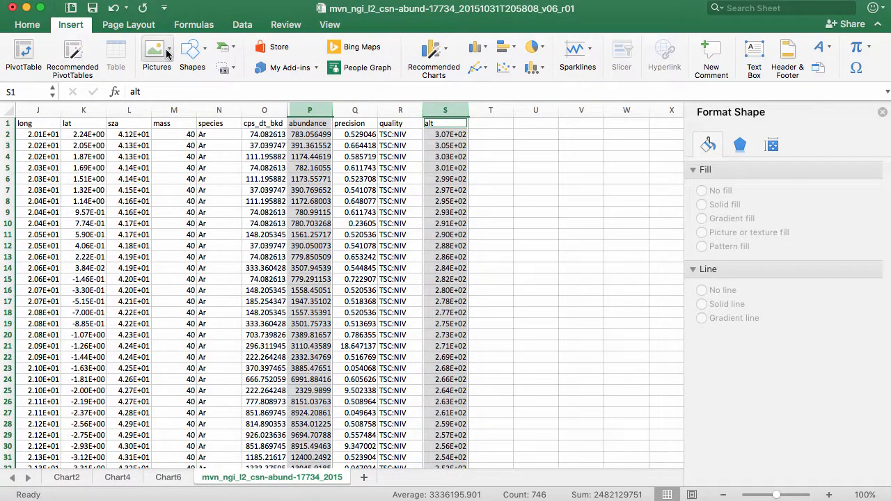
left_click(510, 67)
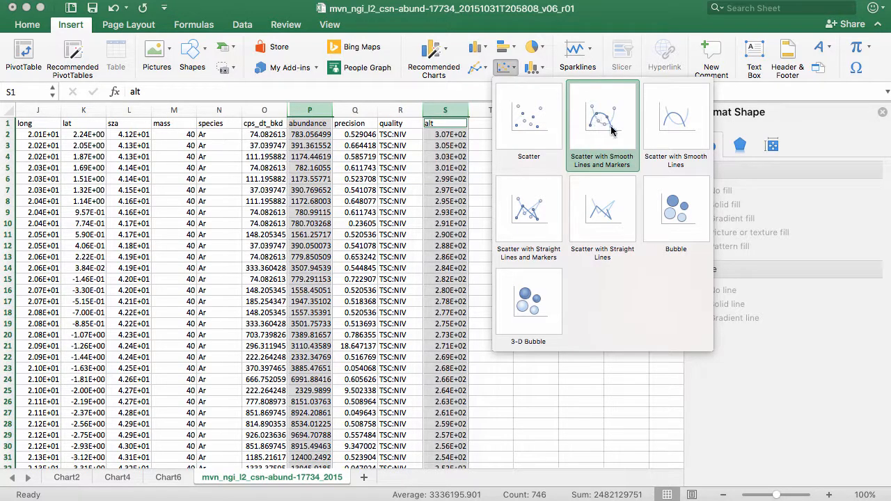
left_click(168, 477)
left_click(177, 477)
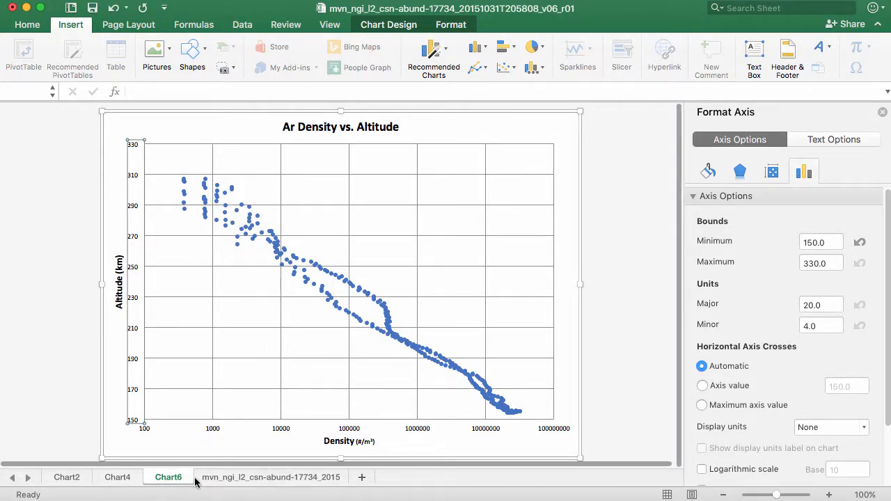
left_click(230, 479)
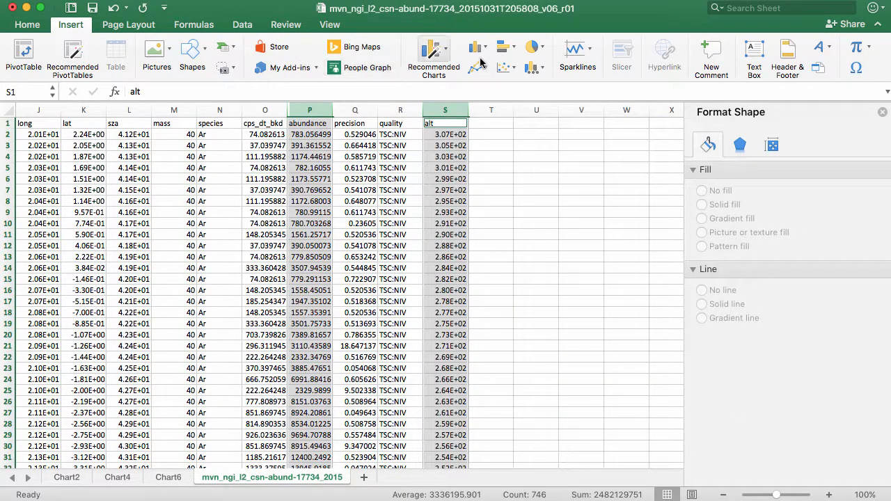
left_click(506, 66)
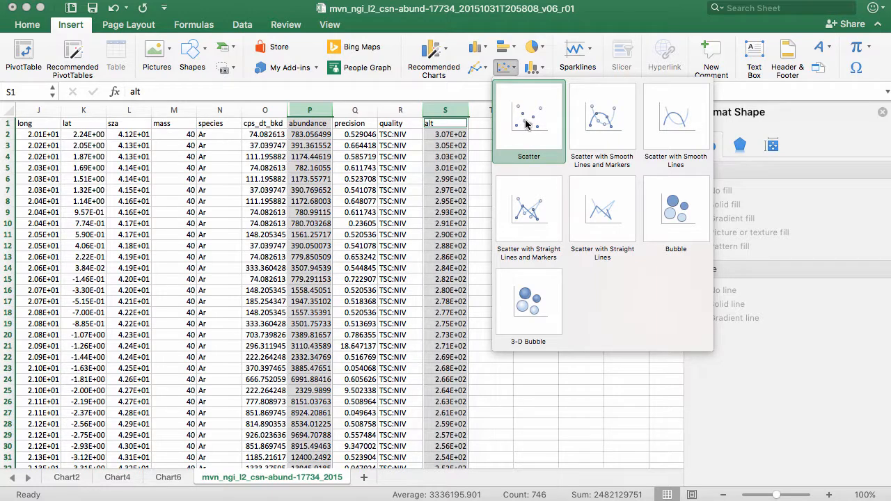
left_click(763, 425)
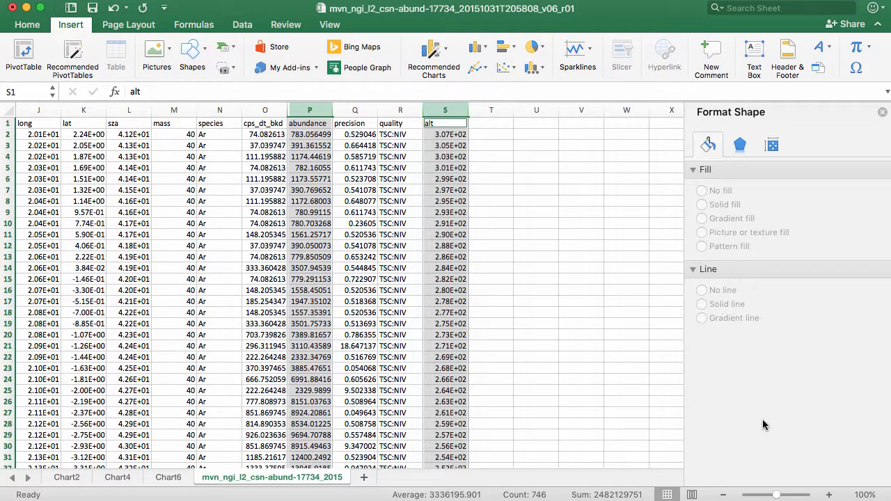